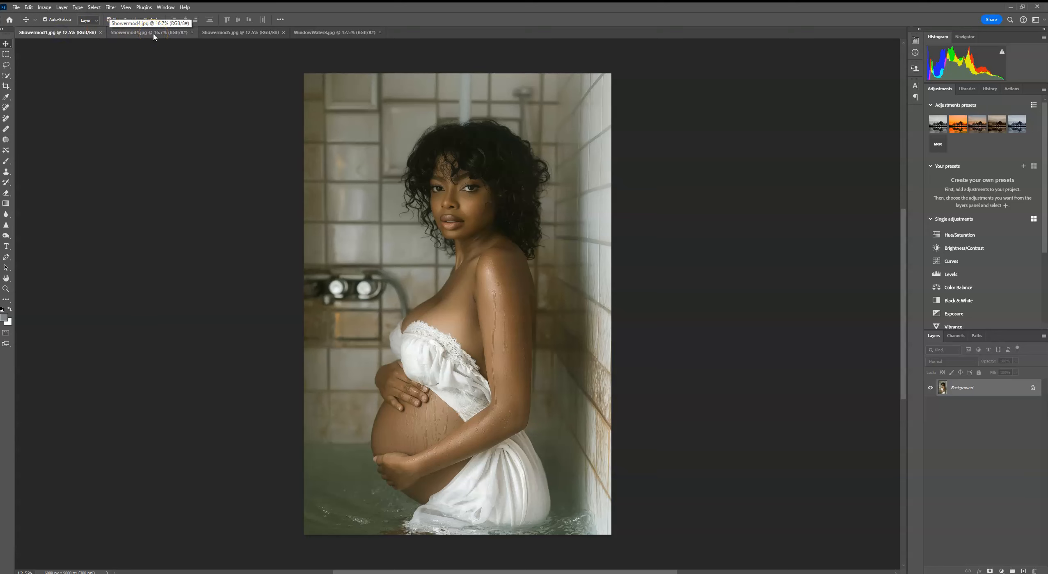
Select the entire WindowWater8.jpg image and copy it
{"action": "left_click", "coordinate": [340, 32]}
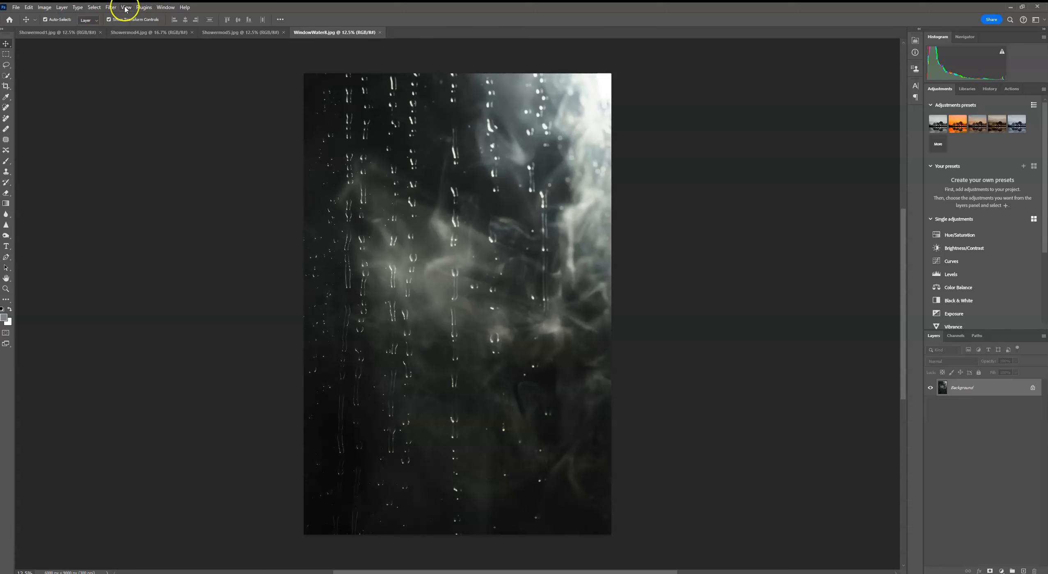
{"action": "left_click", "coordinate": [97, 8]}
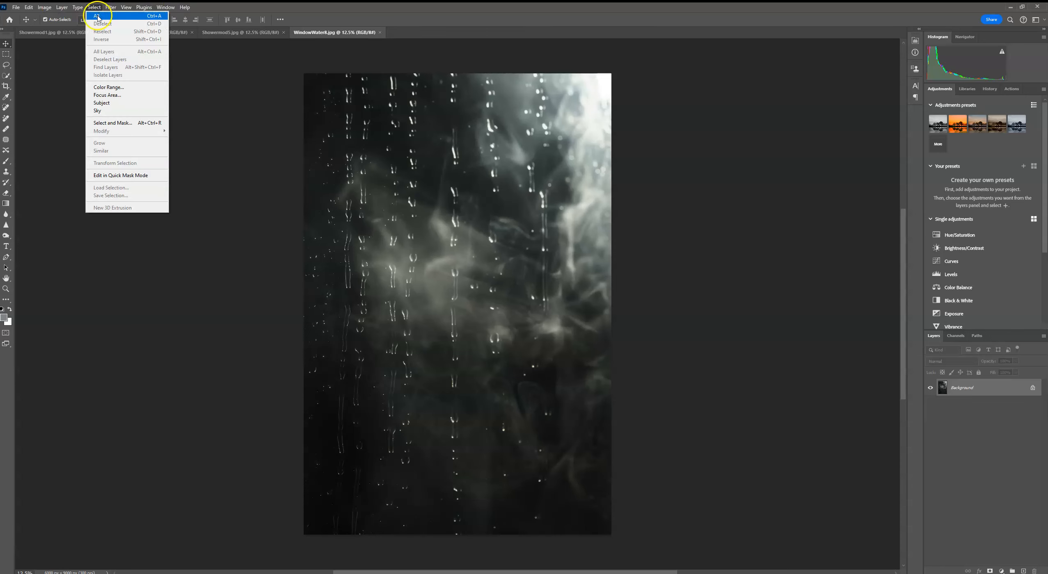
{"action": "left_click", "coordinate": [97, 17]}
{"action": "left_click", "coordinate": [28, 7]}
{"action": "left_click", "coordinate": [102, 62]}
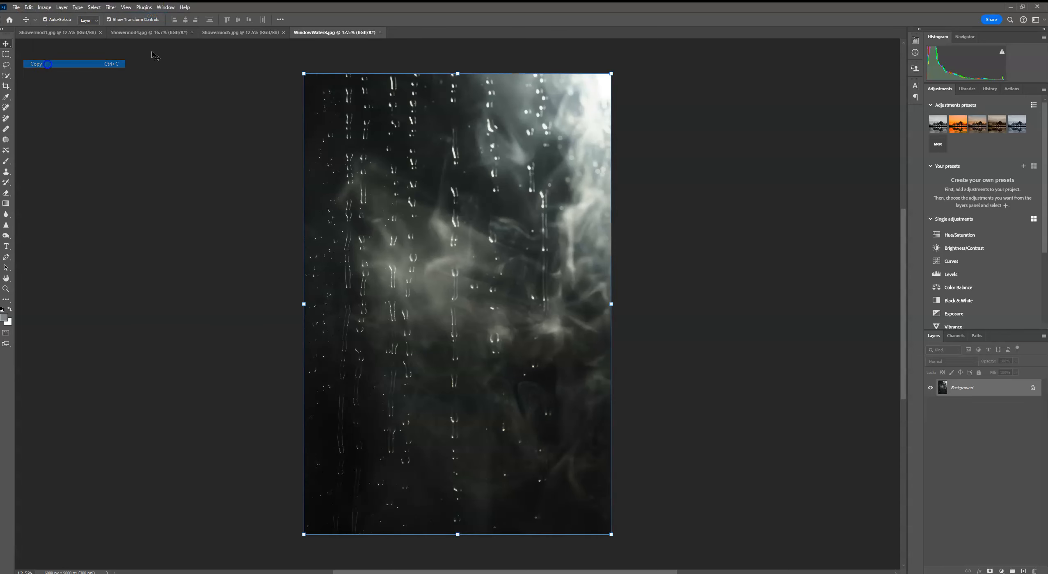
Paste the copied water-drop image as a layer in Showermod5.jpg and set its blend mode to Screen
{"action": "left_click", "coordinate": [201, 33]}
{"action": "left_click", "coordinate": [29, 7]}
{"action": "left_click", "coordinate": [24, 73]}
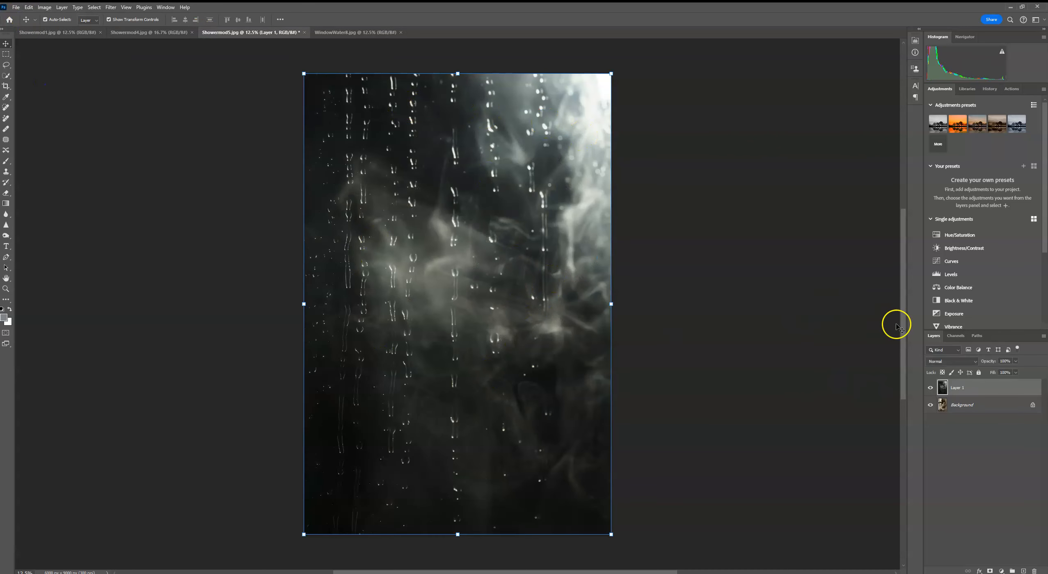
{"action": "left_click", "coordinate": [936, 361]}
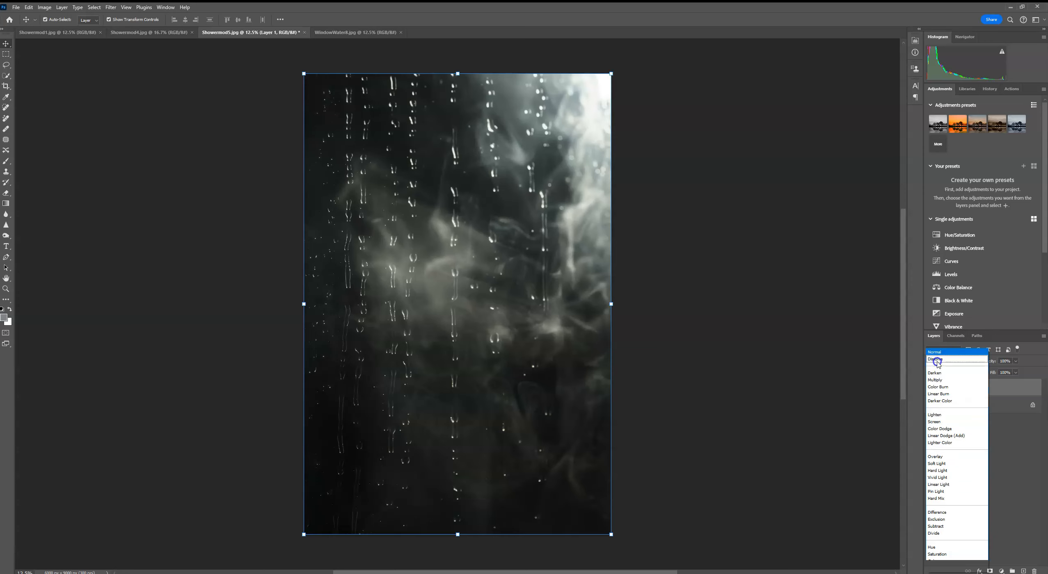
{"action": "left_click", "coordinate": [933, 421]}
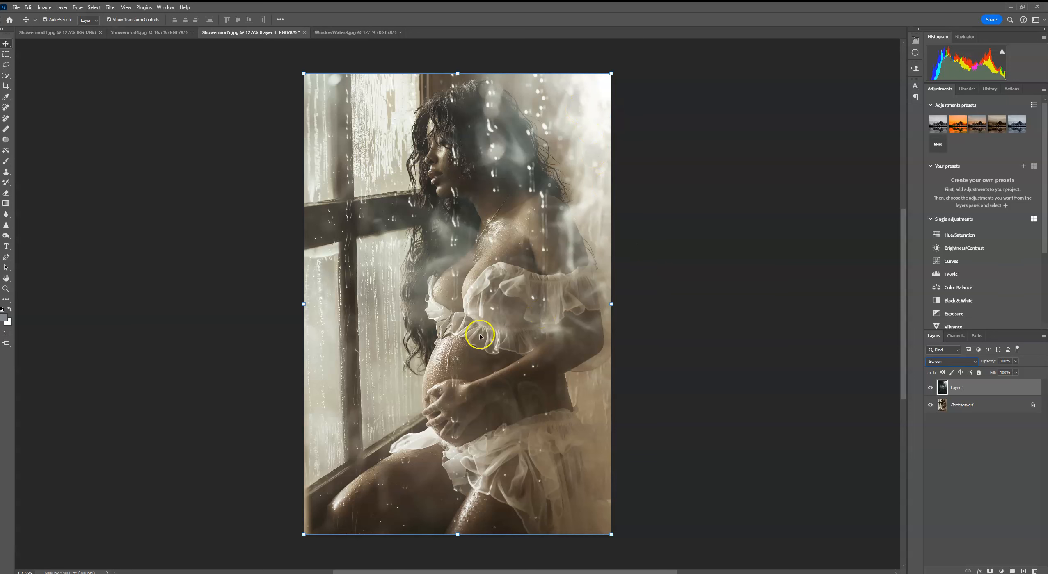
{"action": "left_click", "coordinate": [185, 181]}
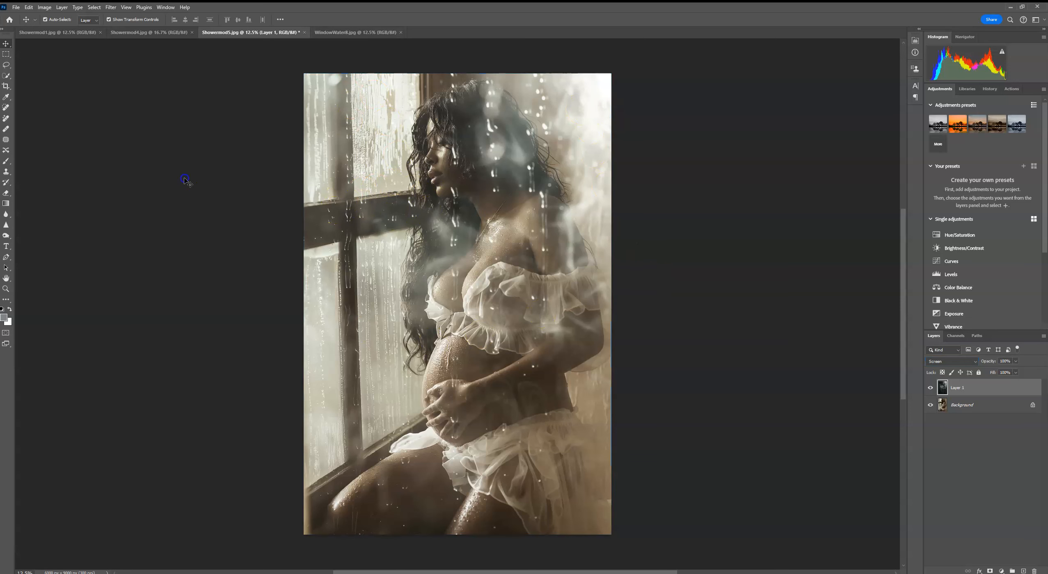
{"action": "left_click", "coordinate": [337, 32]}
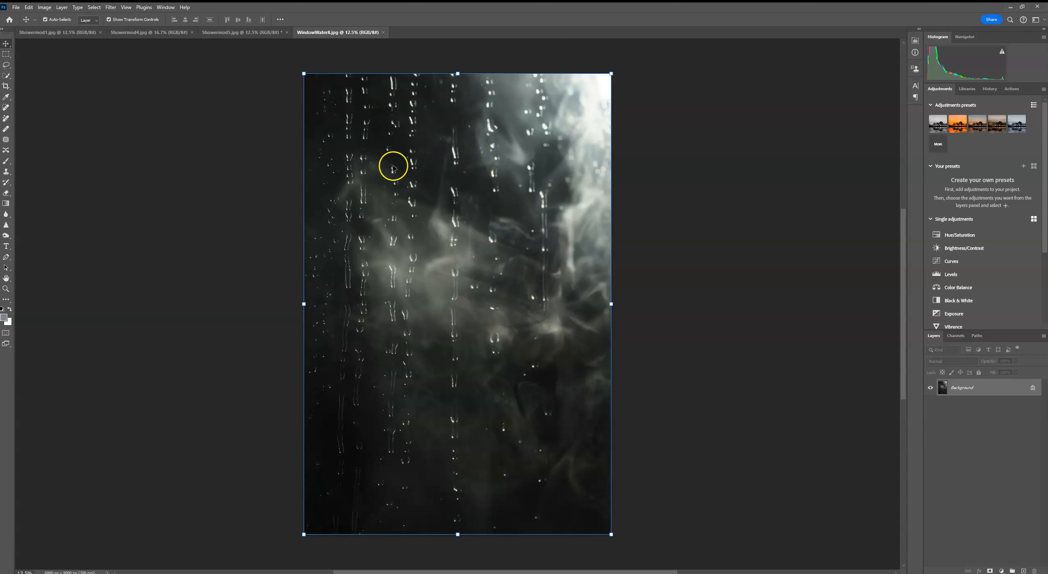
{"action": "left_click", "coordinate": [242, 33]}
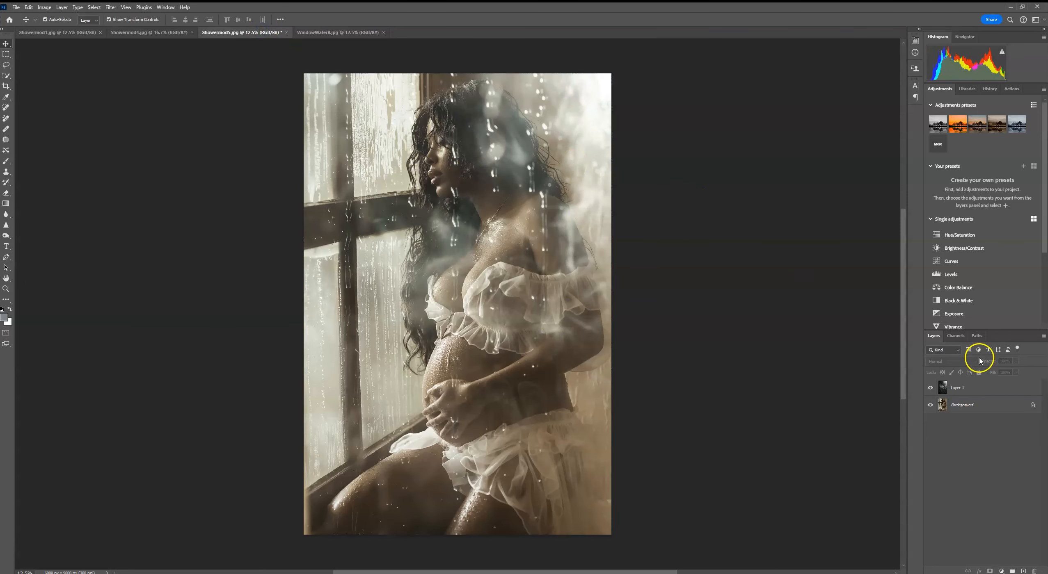
{"action": "left_click", "coordinate": [149, 33]}
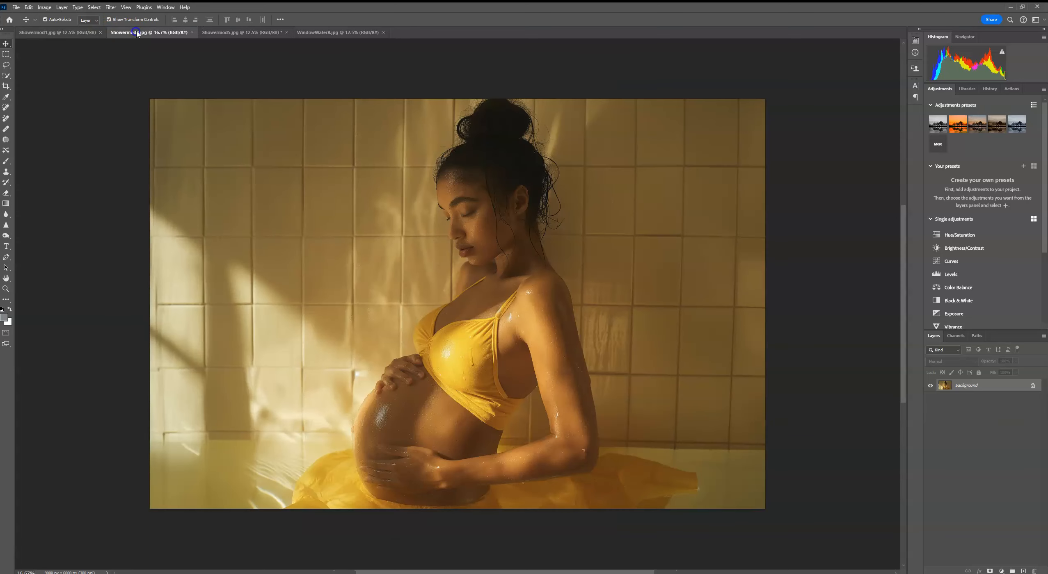
Place WindowWater10 as an embedded image over the portrait in Showermod1.jpg and set its blend mode to Screen
{"action": "left_click", "coordinate": [58, 33]}
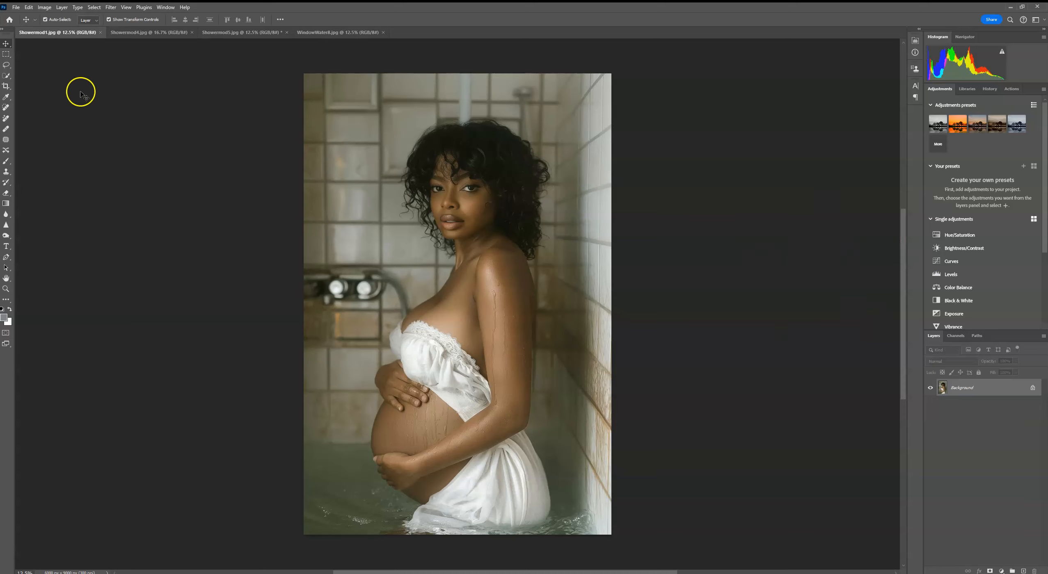
{"action": "left_click", "coordinate": [16, 6]}
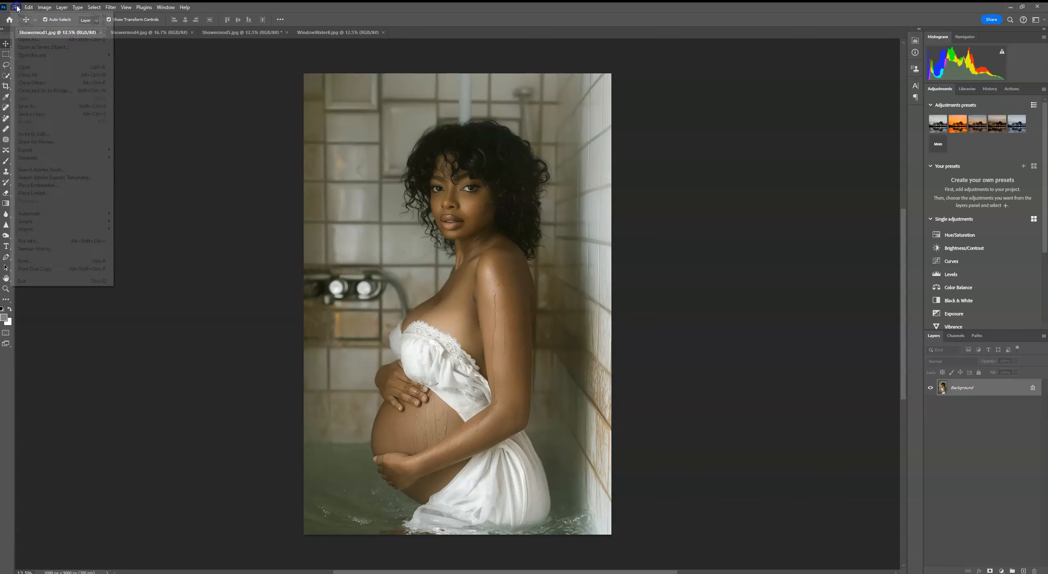
{"action": "left_click", "coordinate": [30, 185]}
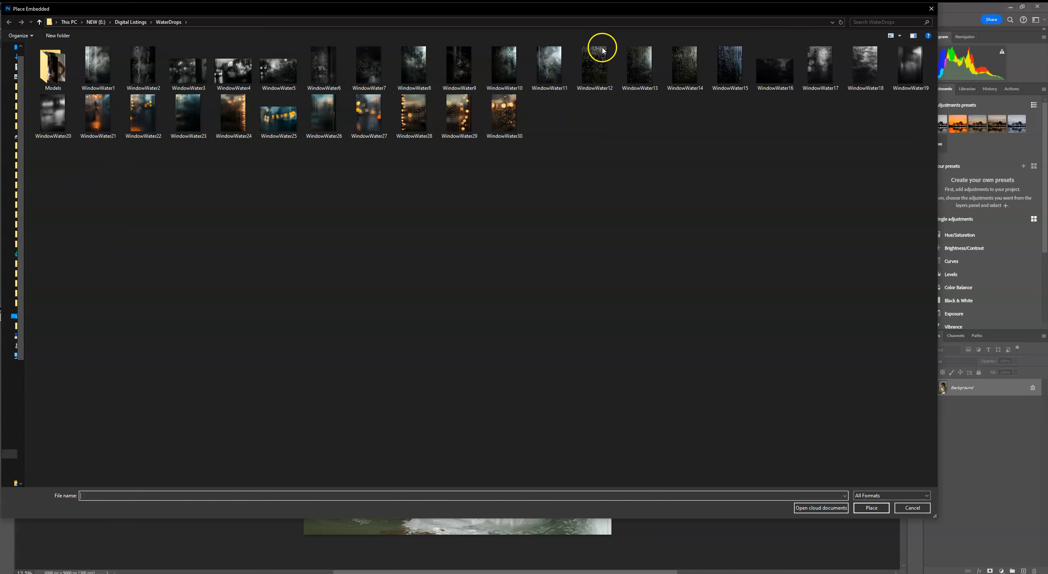
{"action": "double_click", "coordinate": [504, 67]}
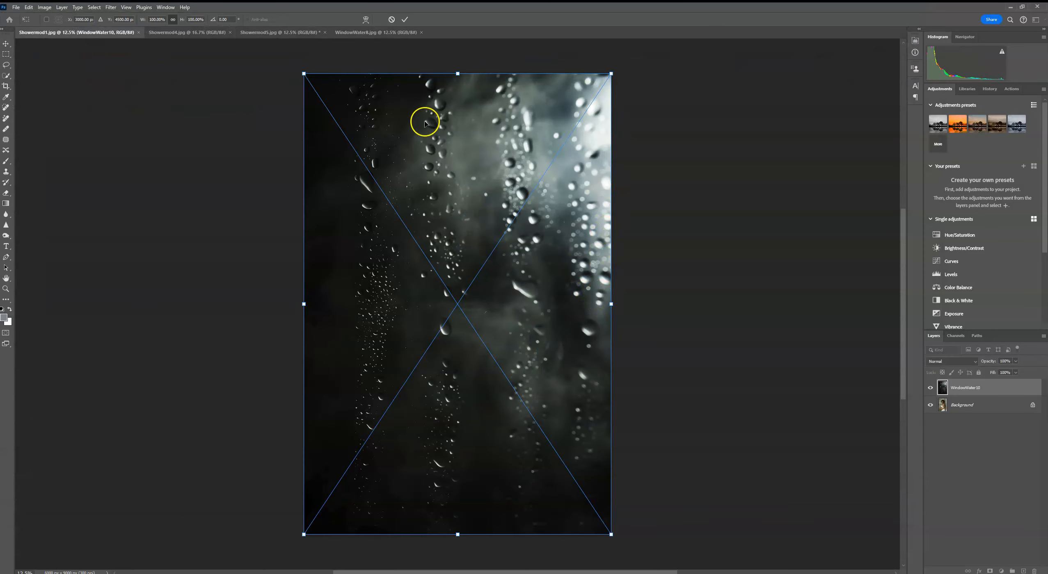
{"action": "left_click", "coordinate": [404, 19]}
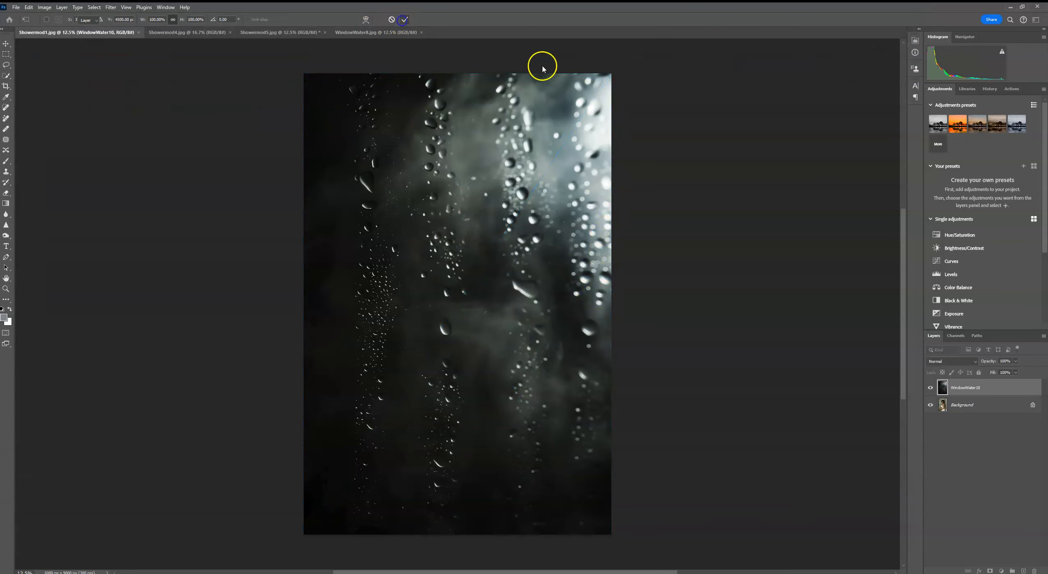
{"action": "left_click", "coordinate": [957, 362]}
{"action": "left_click", "coordinate": [939, 424]}
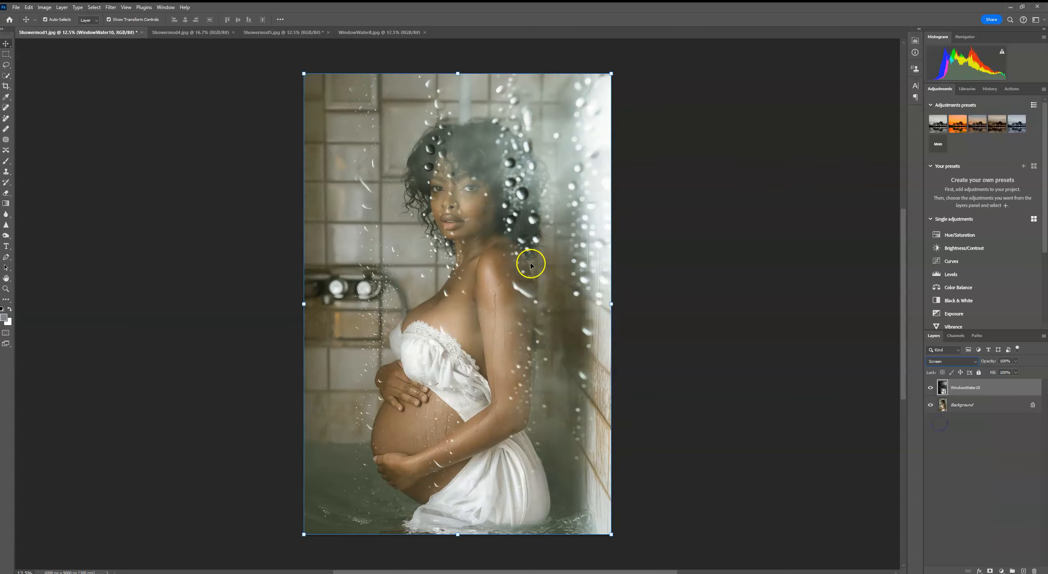
Flip the WindowWater10 overlay horizontally, keeping it aligned with the canvas
{"action": "left_click", "coordinate": [609, 304]}
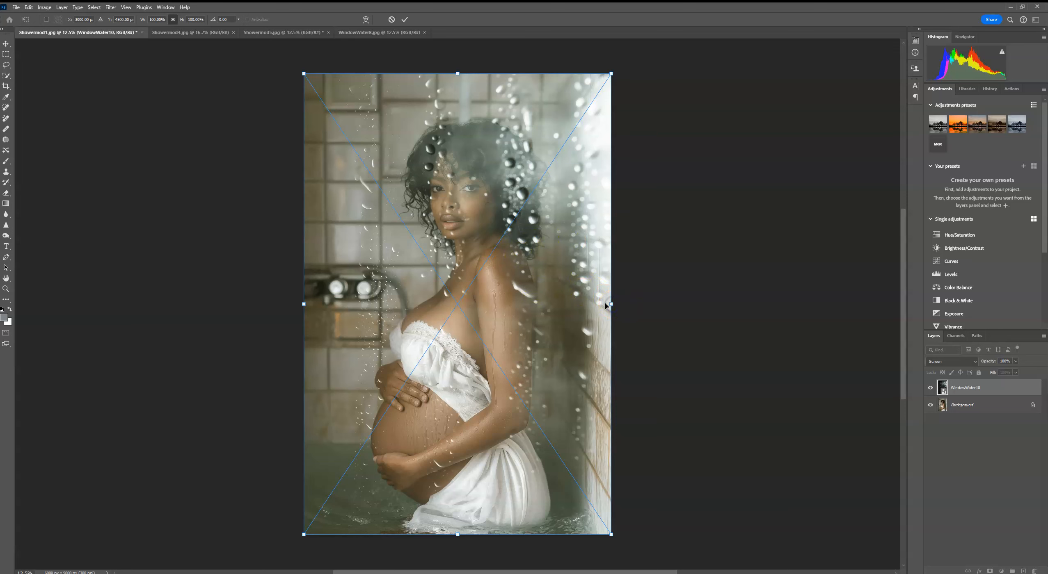
{"action": "right_click", "coordinate": [533, 279]}
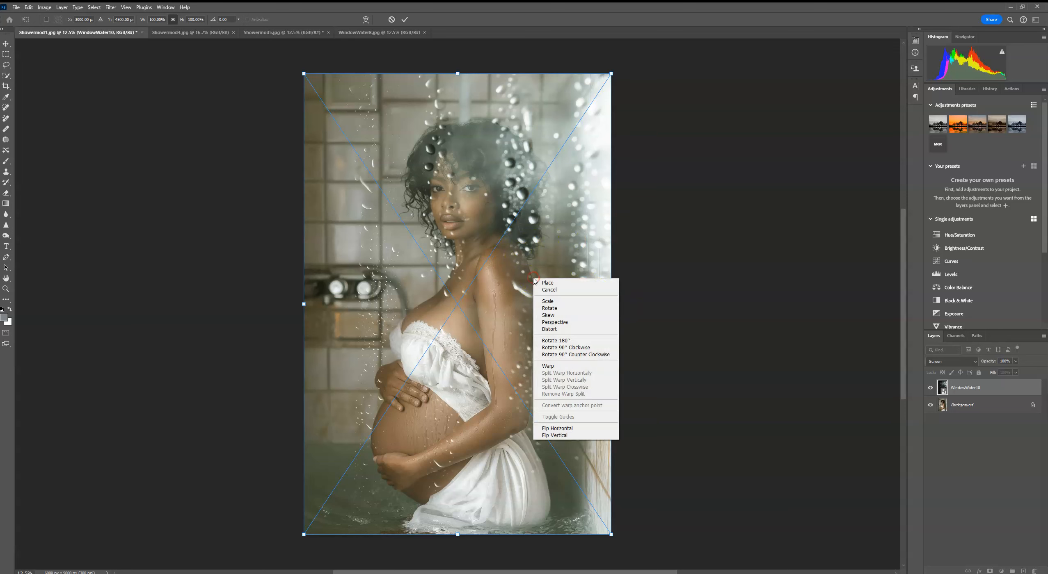
{"action": "left_click", "coordinate": [557, 428]}
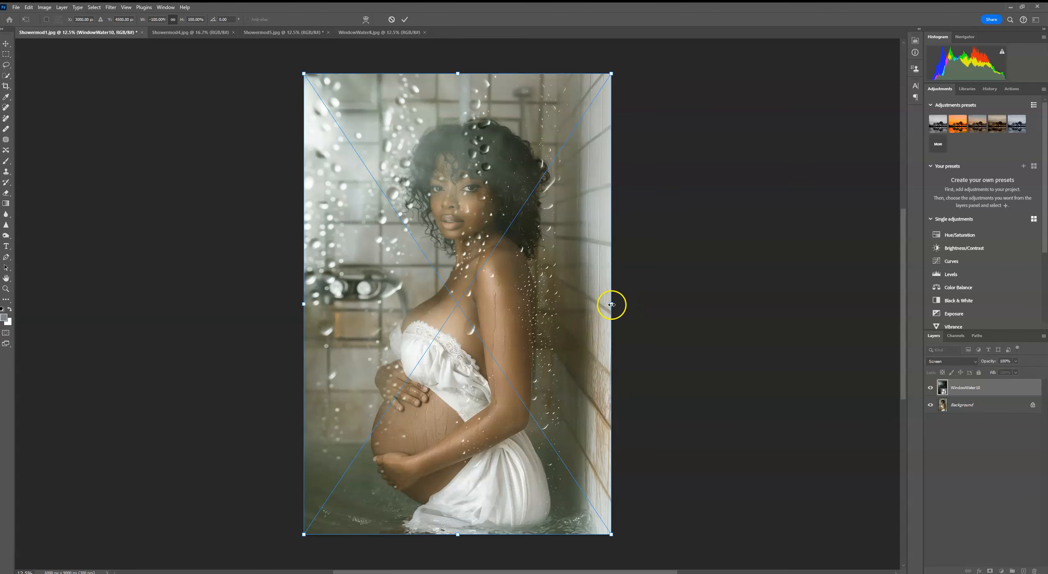
{"action": "left_click_drag", "start_coordinate": [550, 289], "coordinate": [637, 349]}
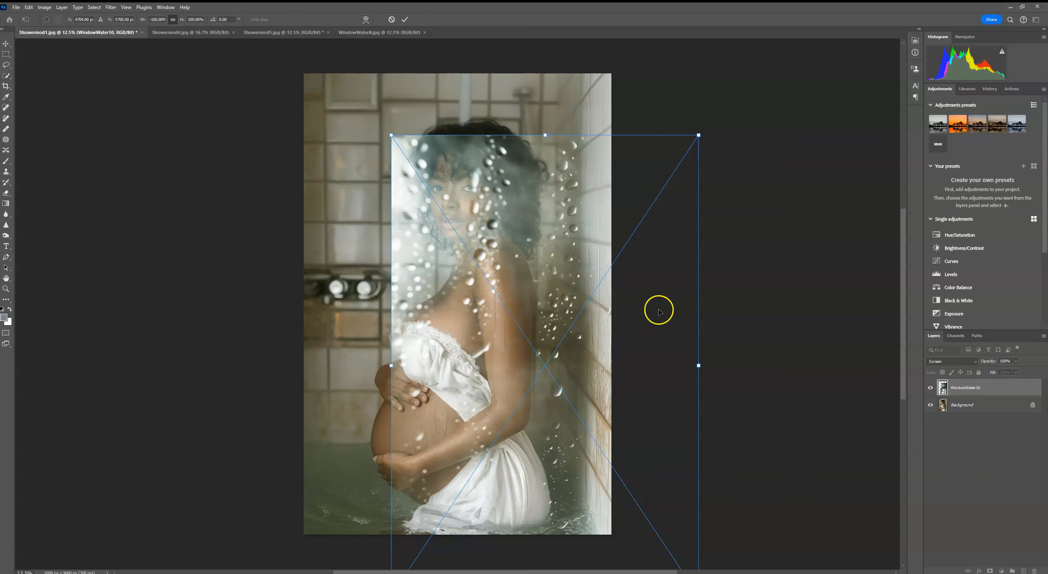
{"action": "left_click_drag", "start_coordinate": [676, 372], "coordinate": [590, 310]}
{"action": "left_click", "coordinate": [404, 19]}
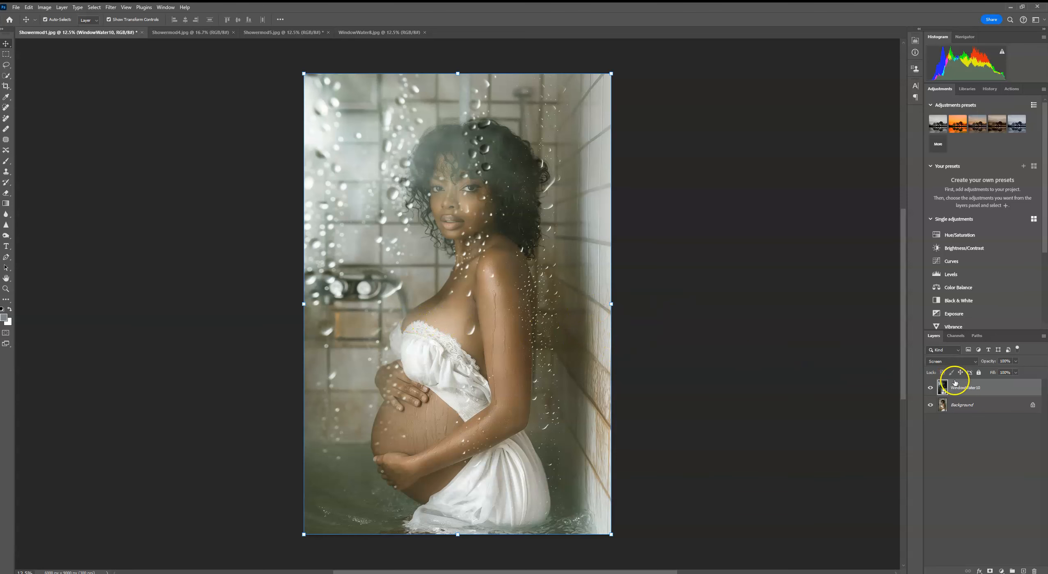
Replace the contents of the WindowWater10 smart object with WindowWater28
{"action": "right_click", "coordinate": [965, 389]}
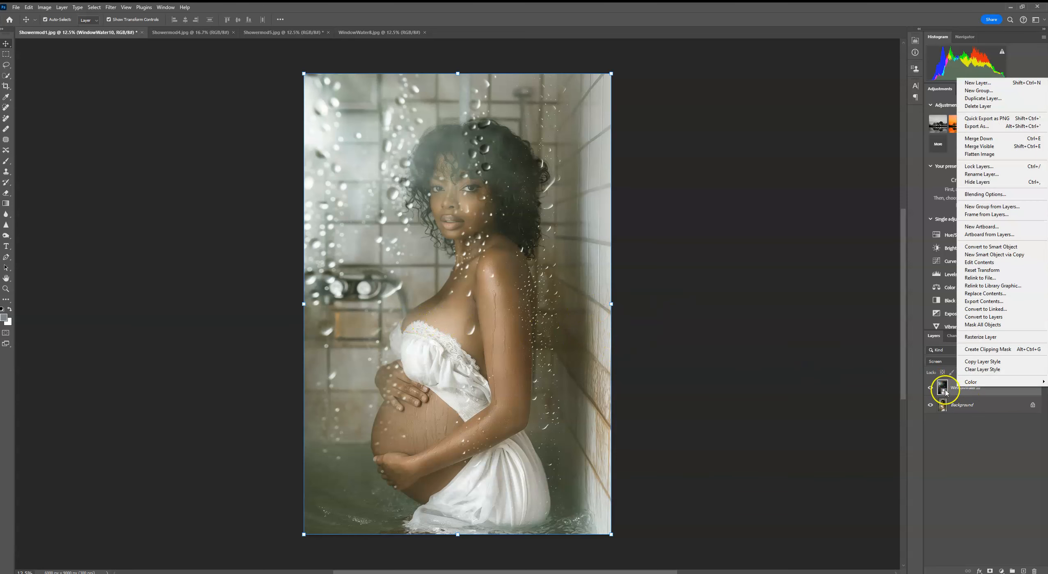
{"action": "left_click", "coordinate": [985, 293]}
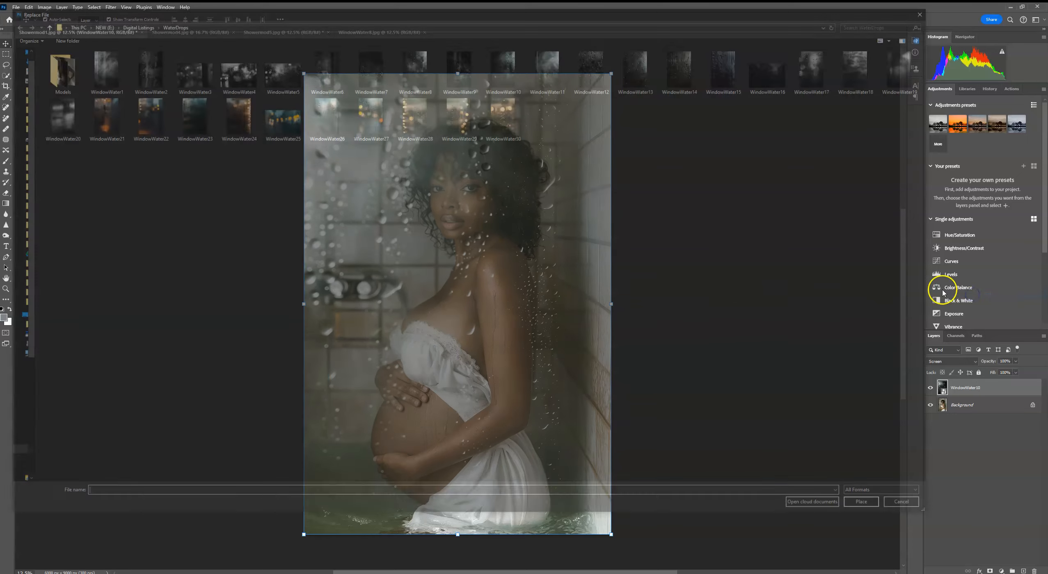
{"action": "double_click", "coordinate": [413, 115]}
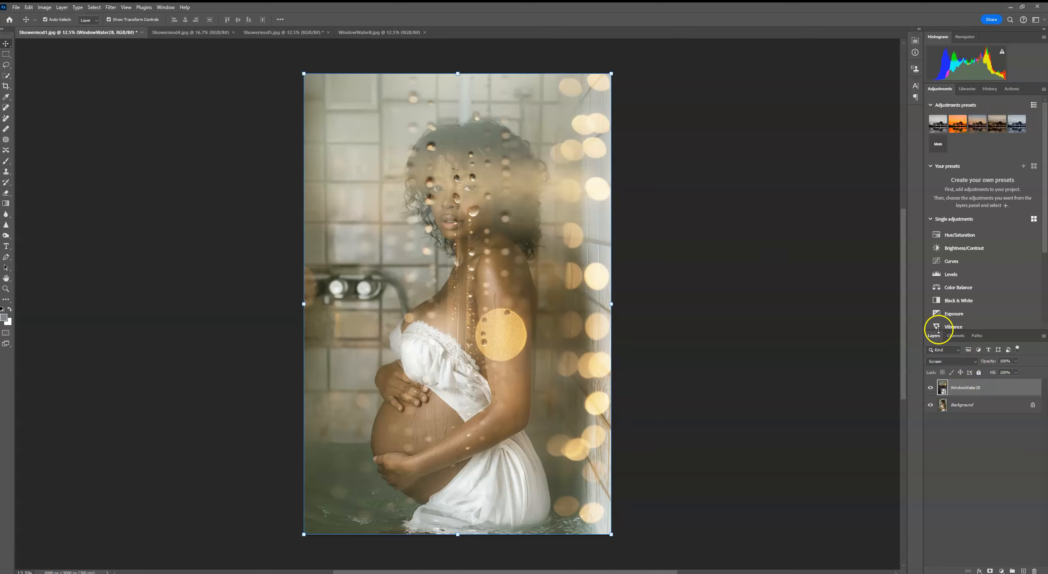
Add a Curves adjustment clipped to the WindowWater28 layer and darken it, mapping input about 170 to output about 112
{"action": "scroll", "coordinate": [1044, 204], "scroll_direction": "down", "scroll_amount": 2}
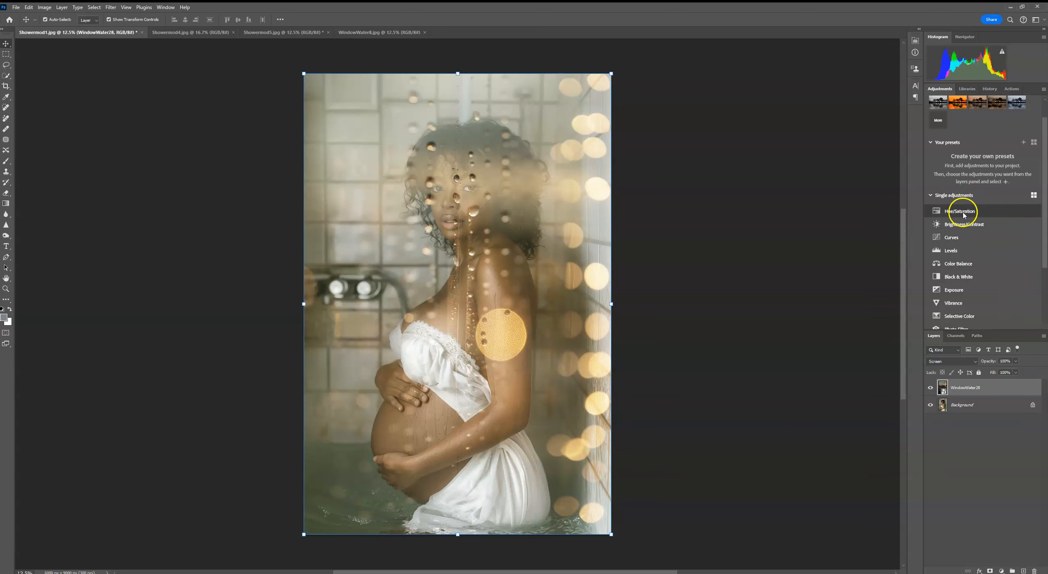
{"action": "left_click", "coordinate": [960, 238]}
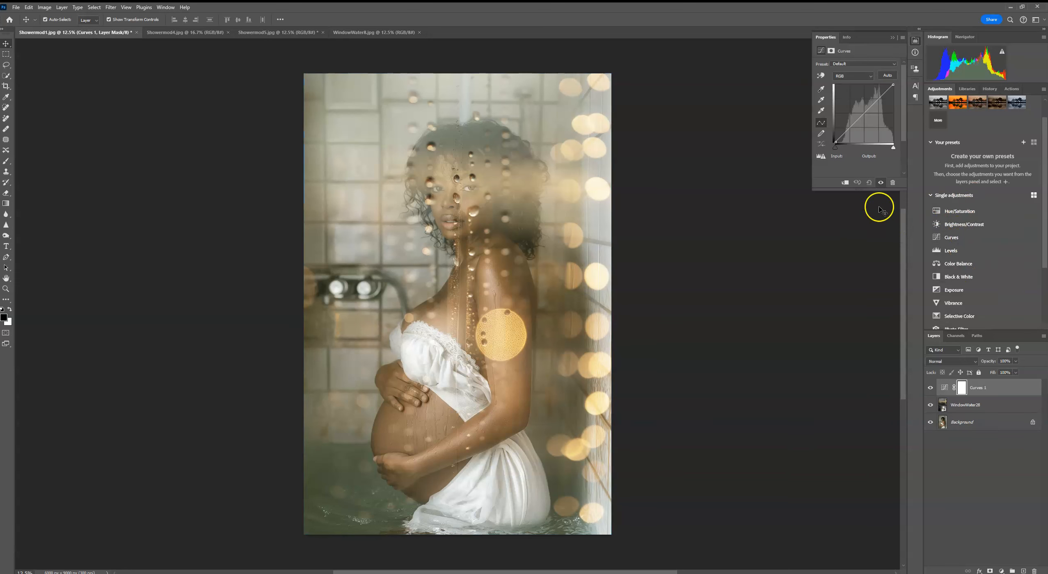
{"action": "left_click", "coordinate": [845, 183]}
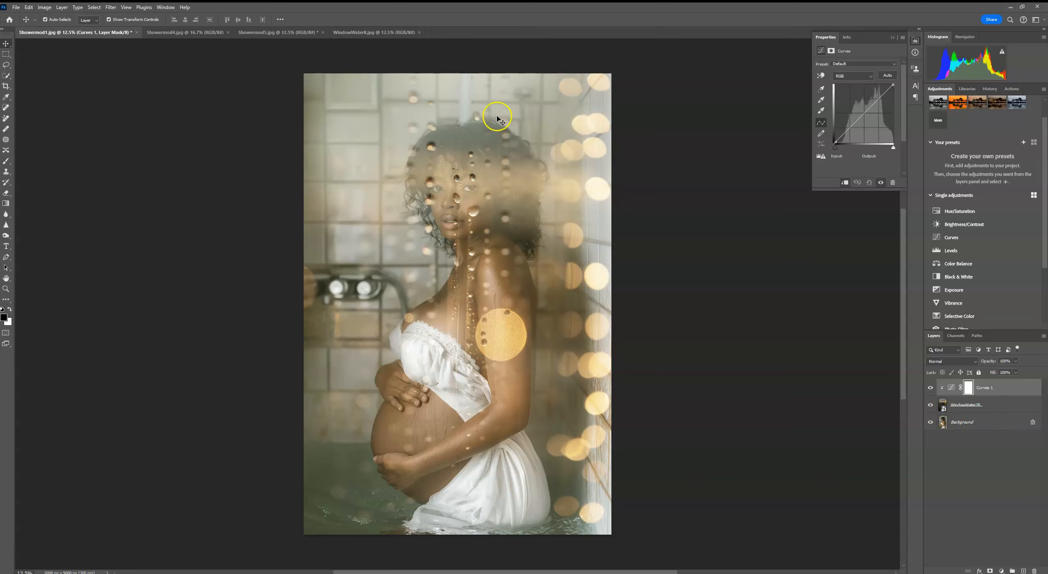
{"action": "left_click", "coordinate": [864, 114]}
{"action": "left_click_drag", "start_coordinate": [865, 115], "coordinate": [874, 119]}
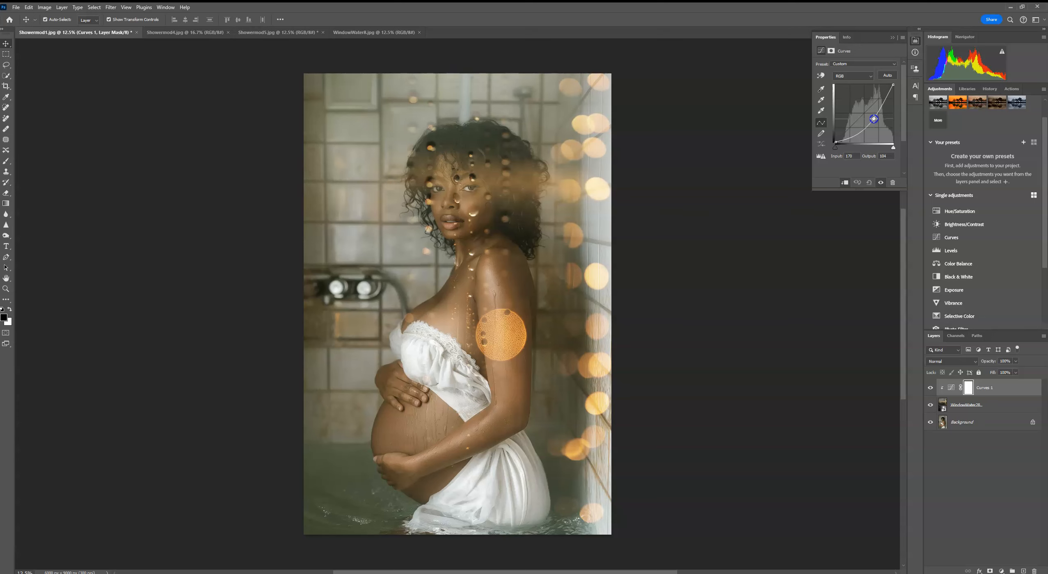
{"action": "left_click_drag", "start_coordinate": [873, 118], "coordinate": [873, 117]}
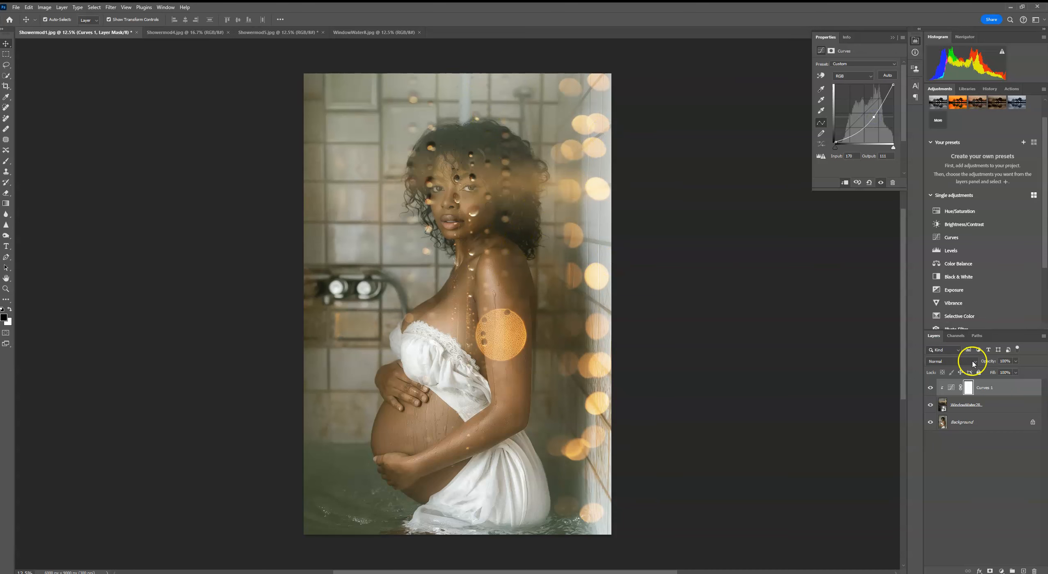
Move the WindowWater28 overlay about 1360 px to the right and deselect the layer
{"action": "left_click", "coordinate": [1015, 407]}
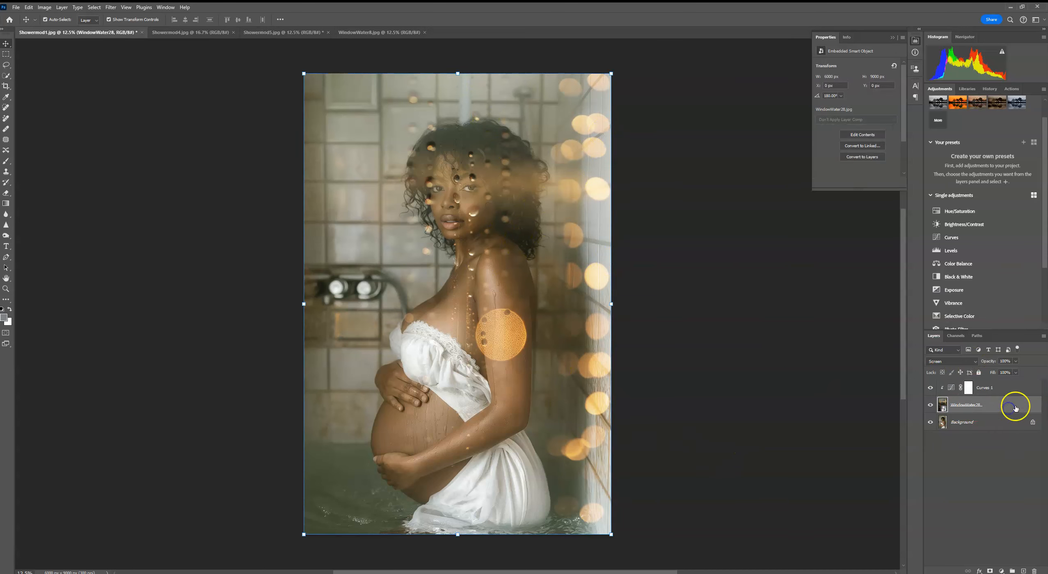
{"action": "key", "text": "ctrl+t"}
{"action": "left_click_drag", "start_coordinate": [579, 321], "coordinate": [637, 320]}
{"action": "left_click", "coordinate": [405, 21]}
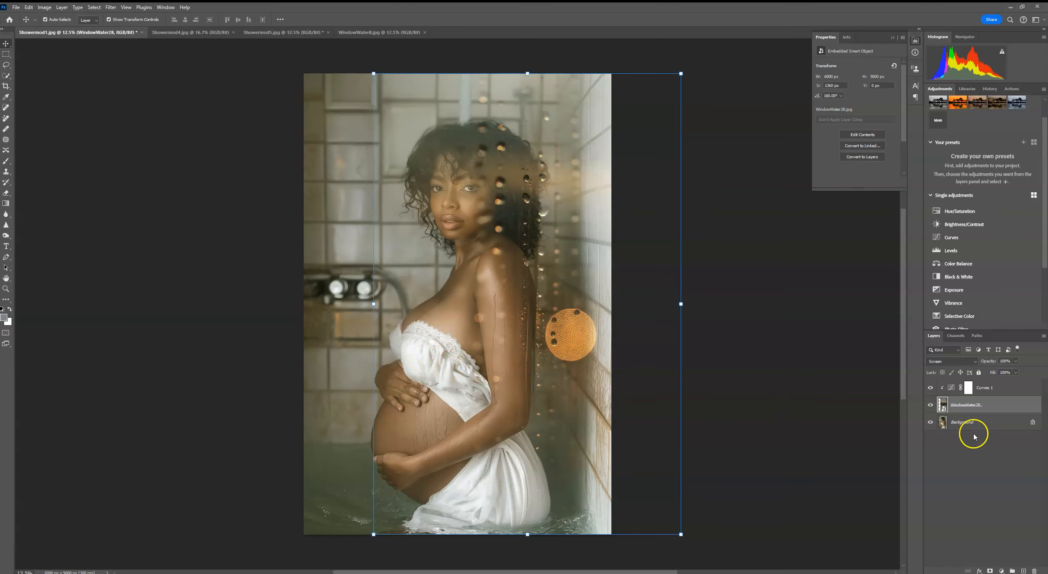
{"action": "left_click", "coordinate": [737, 62]}
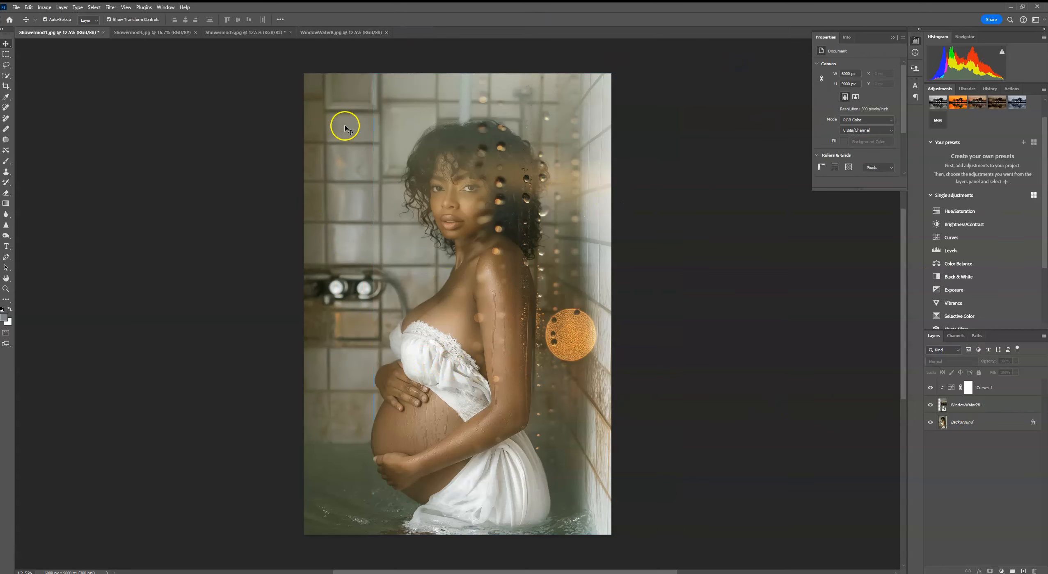
Add a layer mask to the WindowWater28 layer and paint out the overlay's left edge in black with a soft 0% hardness brush
{"action": "left_click", "coordinate": [982, 409]}
{"action": "left_click", "coordinate": [990, 571]}
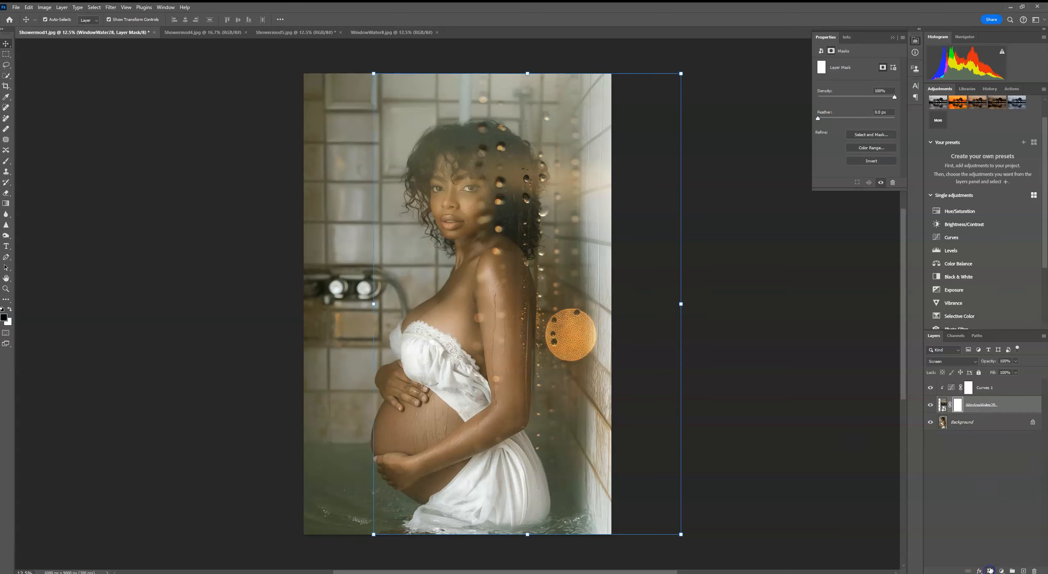
{"action": "left_click", "coordinate": [6, 162]}
{"action": "left_click", "coordinate": [56, 19]}
{"action": "left_click_drag", "start_coordinate": [98, 43], "coordinate": [94, 46]}
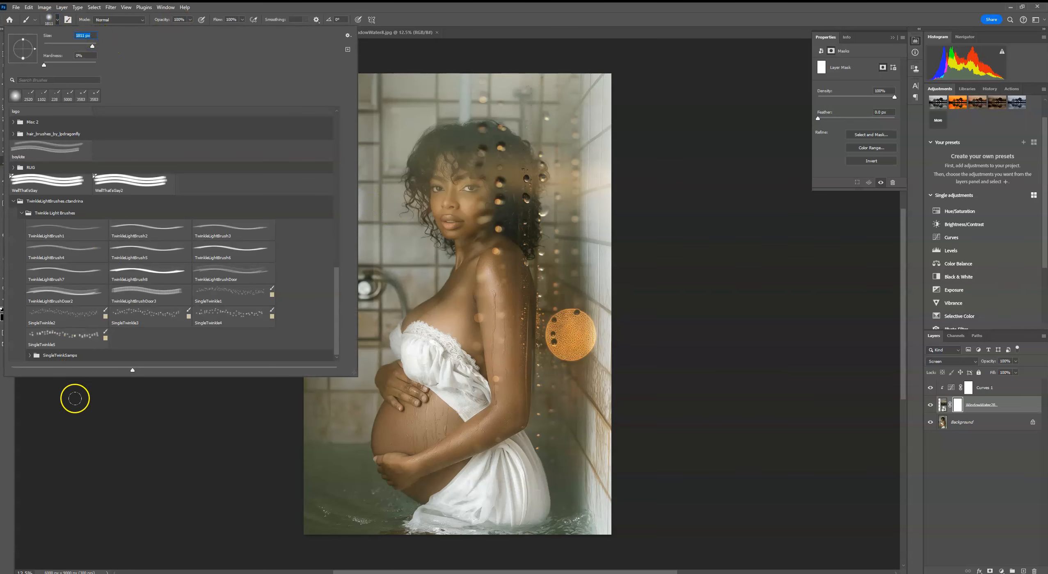
{"action": "left_click", "coordinate": [374, 87]}
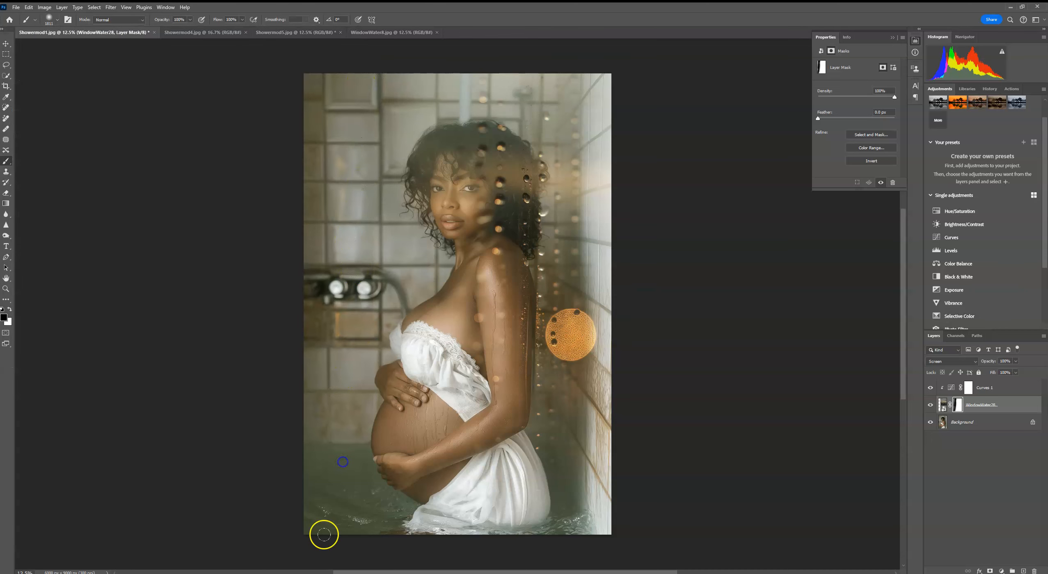
Lower the brush opacity to 28%, softly mask the overlay over the face, body and orange light circle, and compare the overlay off and on
{"action": "left_click", "coordinate": [190, 20]}
{"action": "left_click", "coordinate": [441, 208]}
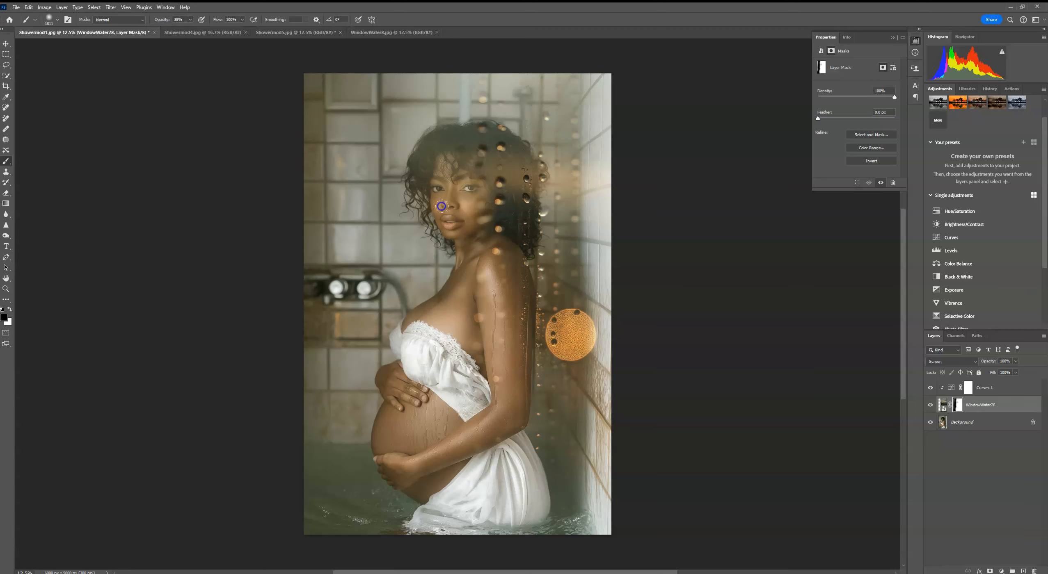
{"action": "left_click", "coordinate": [449, 173]}
{"action": "left_click", "coordinate": [467, 190]}
{"action": "left_click_drag", "start_coordinate": [454, 238], "coordinate": [455, 108]}
{"action": "left_click", "coordinate": [384, 229]}
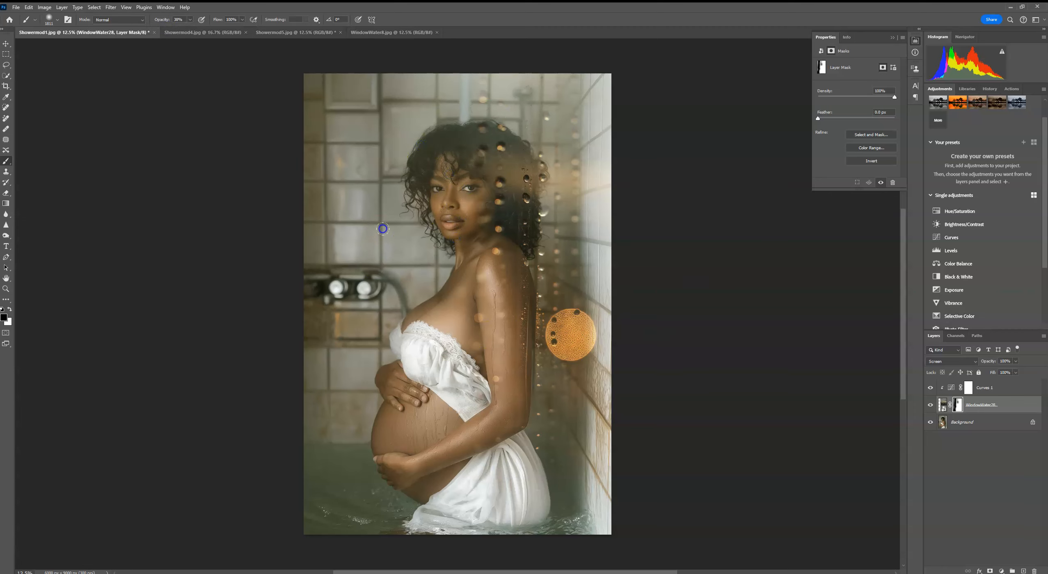
{"action": "mouse_move", "coordinate": [576, 333]}
{"action": "left_mouse_down"}
{"action": "mouse_move", "coordinate": [585, 400]}
{"action": "mouse_move", "coordinate": [569, 363]}
{"action": "mouse_move", "coordinate": [585, 380]}
{"action": "mouse_move", "coordinate": [579, 410]}
{"action": "mouse_move", "coordinate": [571, 405]}
{"action": "mouse_move", "coordinate": [585, 370]}
{"action": "left_mouse_up"}
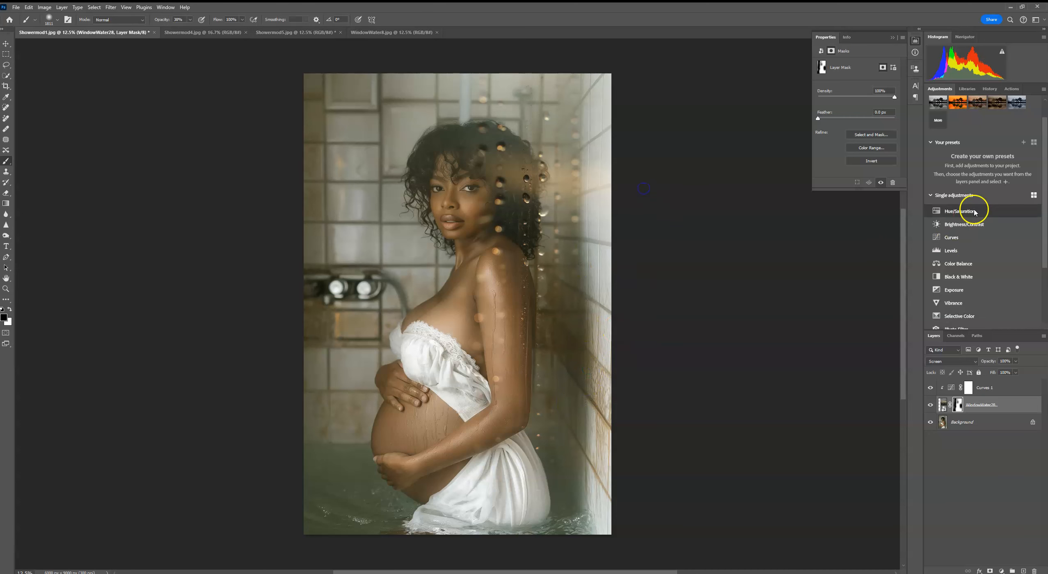
{"action": "left_click", "coordinate": [930, 405]}
{"action": "left_click", "coordinate": [930, 405]}
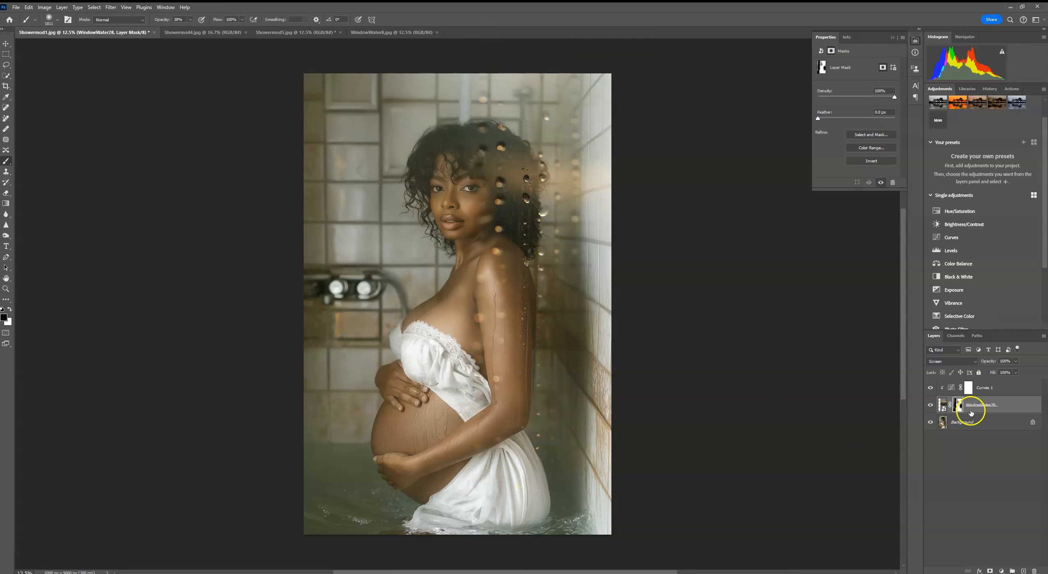
Merge the Curves 1 adjustment with the WindowWater28 overlay and set the merged layer to Screen blending
{"action": "left_click", "coordinate": [995, 387], "text": "ctrl"}
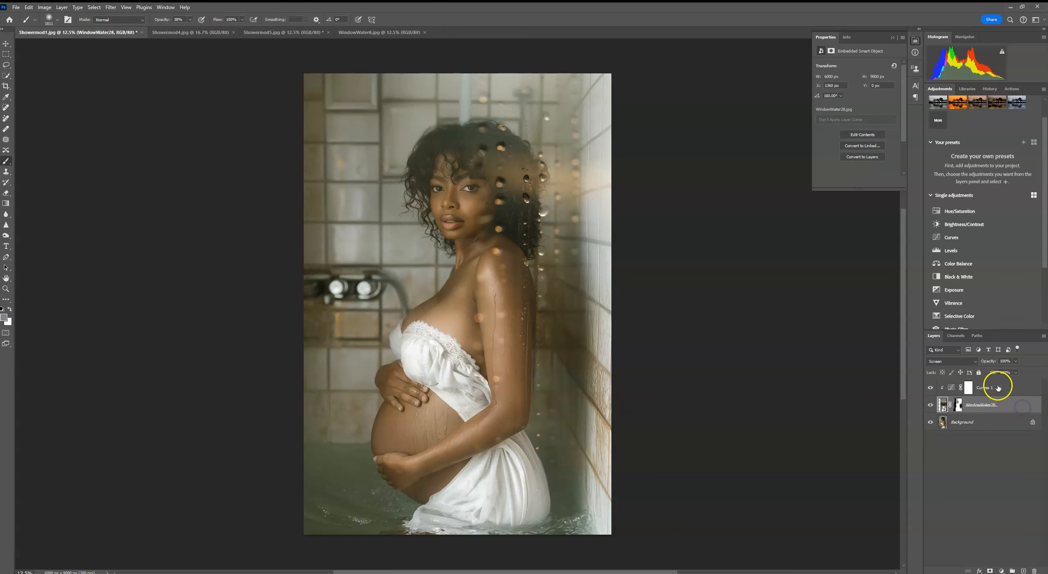
{"action": "right_click", "coordinate": [1020, 399]}
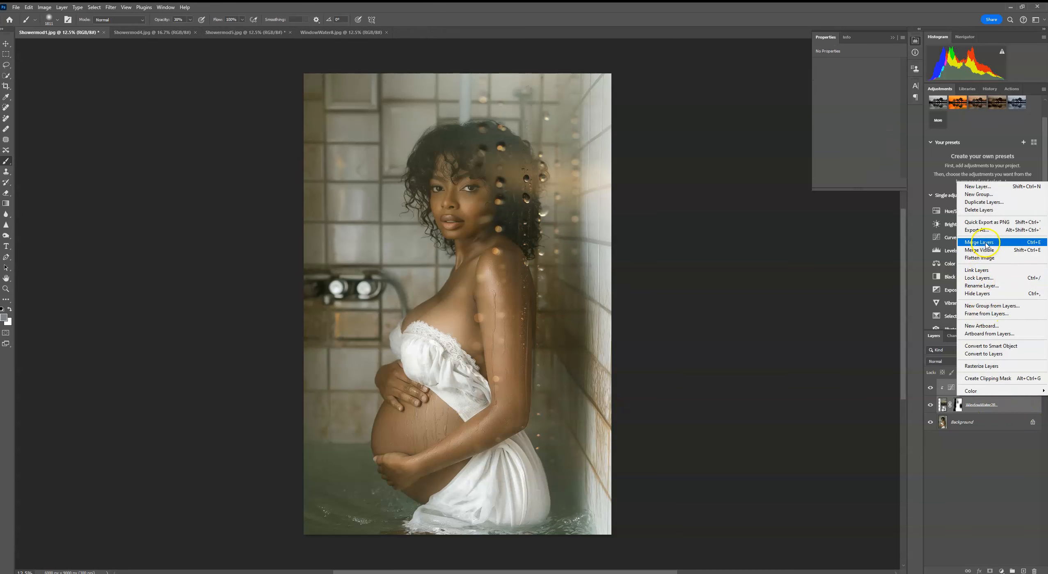
{"action": "left_click", "coordinate": [980, 243]}
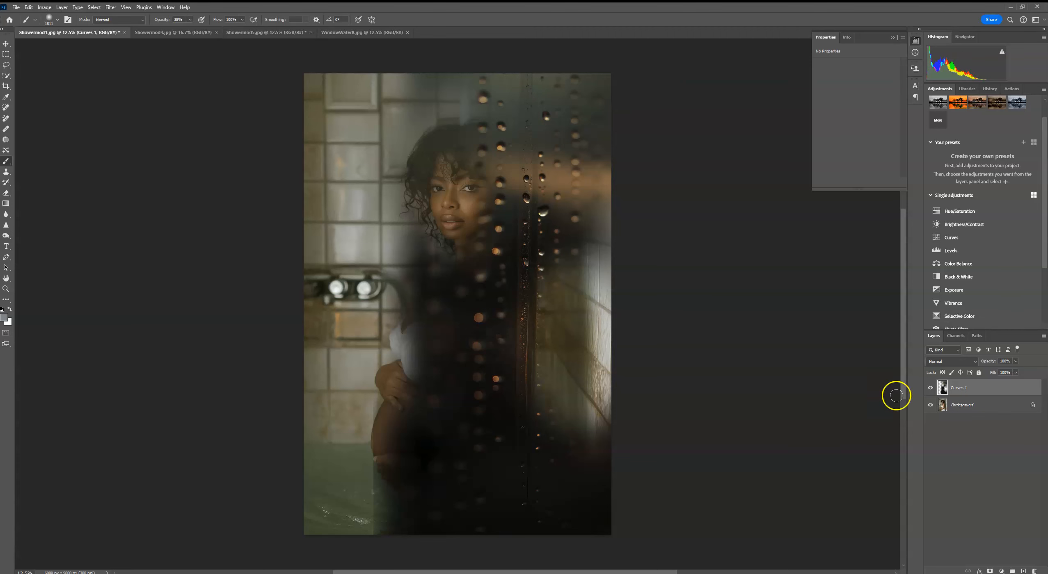
{"action": "left_click", "coordinate": [935, 362]}
{"action": "left_click", "coordinate": [934, 421]}
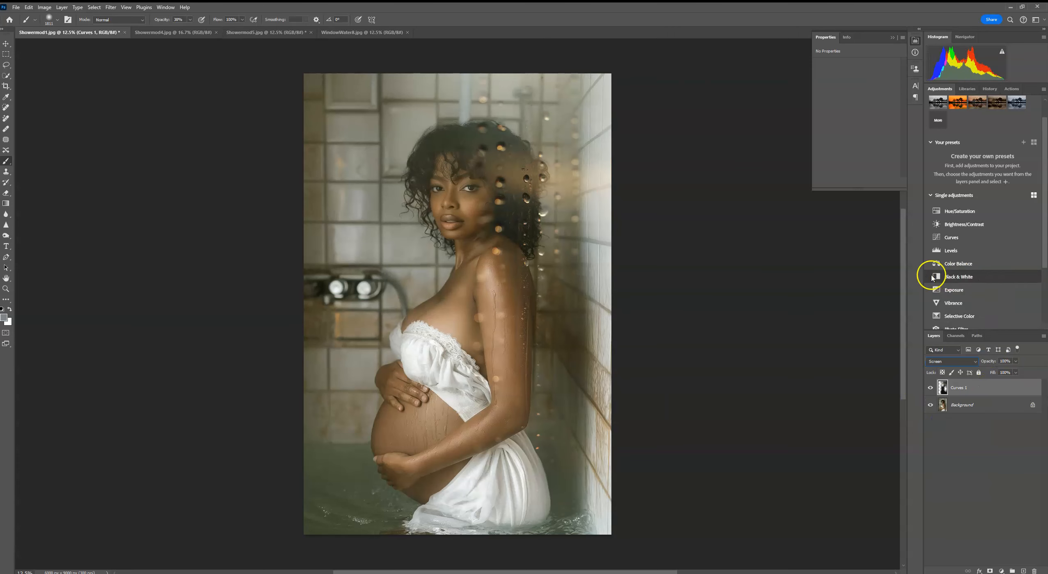
Add a Black & White adjustment, merge it with the Curves 1 overlay layer, and set the result to Screen blending
{"action": "left_click", "coordinate": [958, 277]}
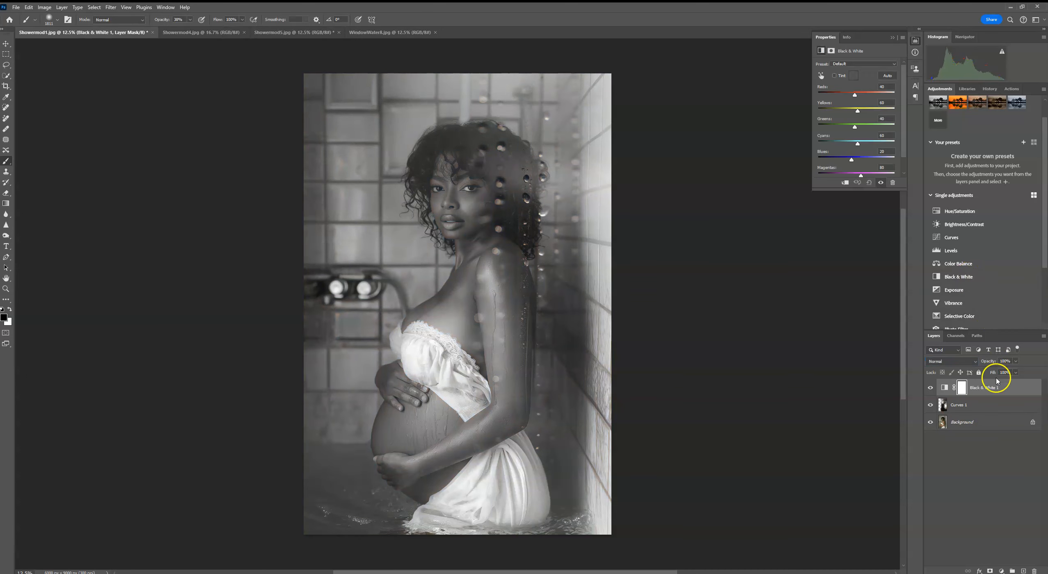
{"action": "left_click", "coordinate": [984, 405], "text": "shift"}
{"action": "right_click", "coordinate": [985, 405]}
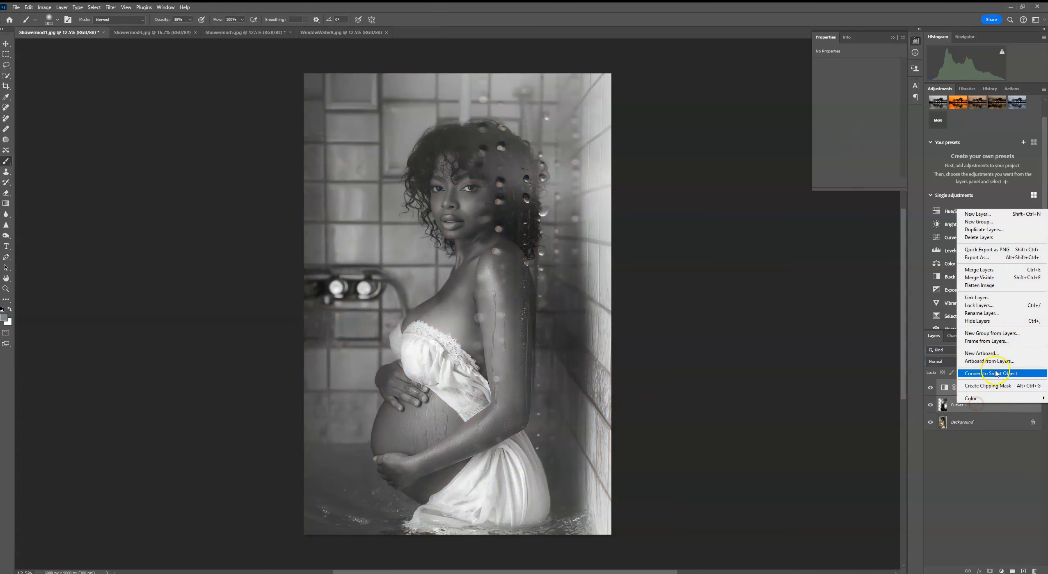
{"action": "left_click", "coordinate": [984, 271]}
{"action": "left_click", "coordinate": [959, 361]}
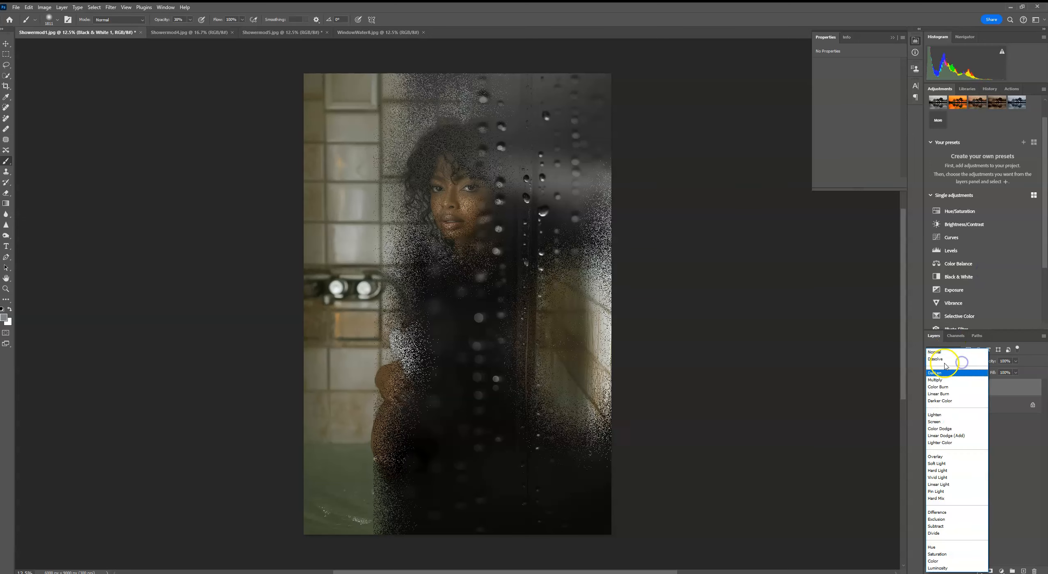
{"action": "left_click", "coordinate": [946, 423]}
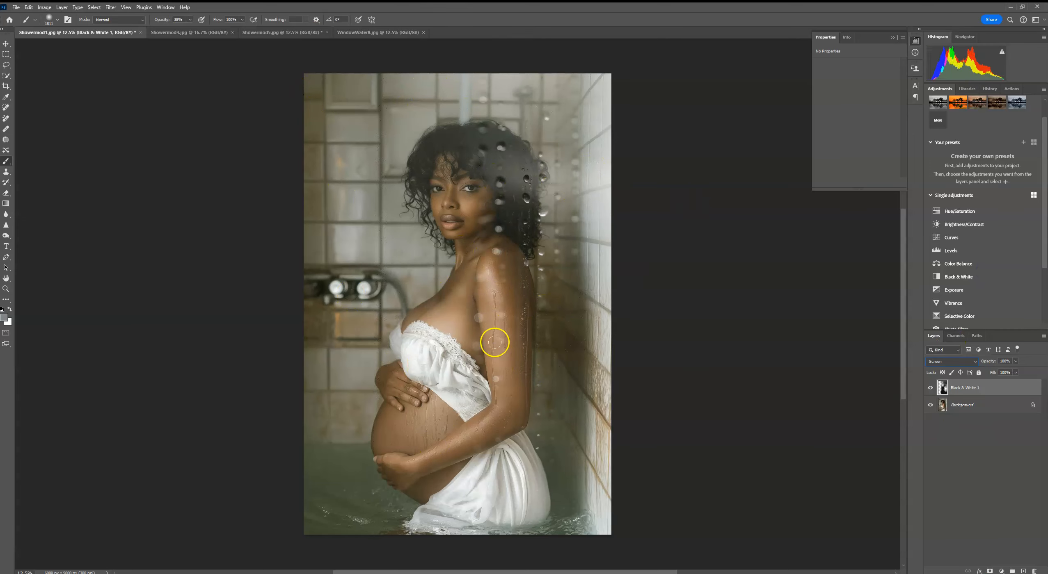
Revert the document to the blending change made before the Black & White adjustment was added
{"action": "left_click", "coordinate": [990, 90]}
{"action": "left_click", "coordinate": [985, 304]}
{"action": "left_click", "coordinate": [984, 285]}
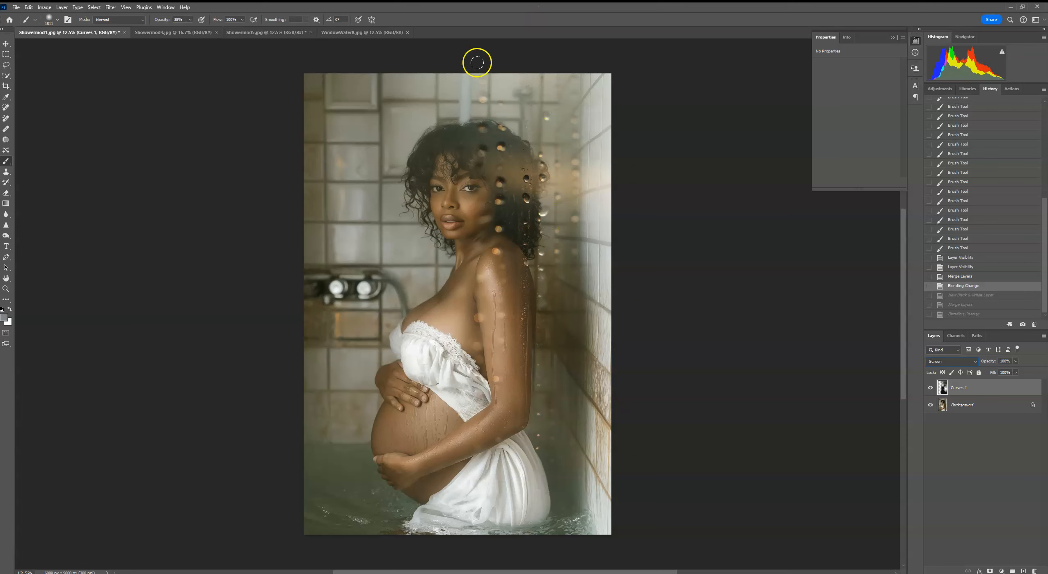
{"action": "left_click", "coordinate": [892, 38]}
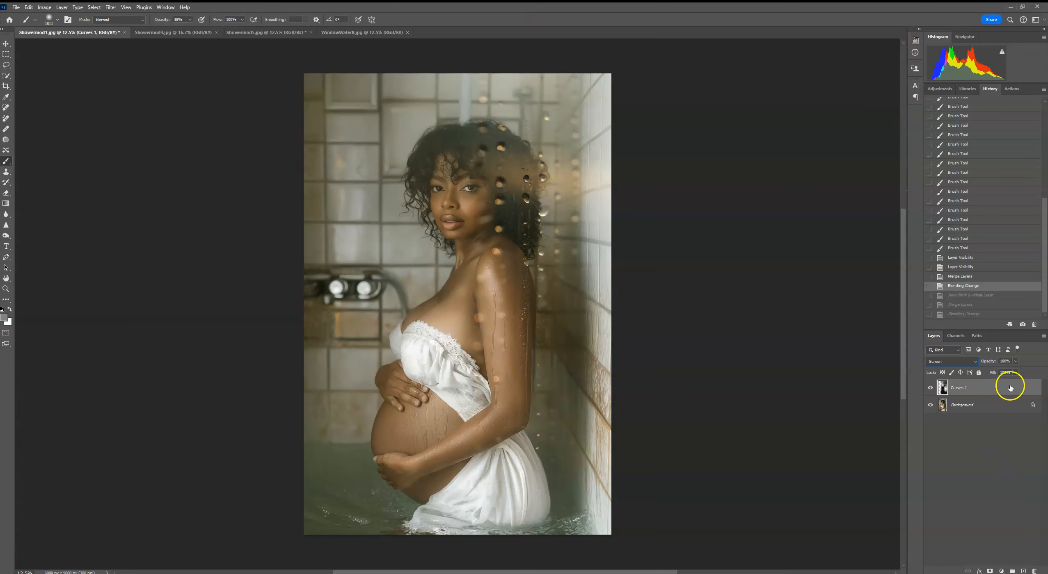
Convert the merged Curves 1 overlay layer to a smart object
{"action": "right_click", "coordinate": [961, 388]}
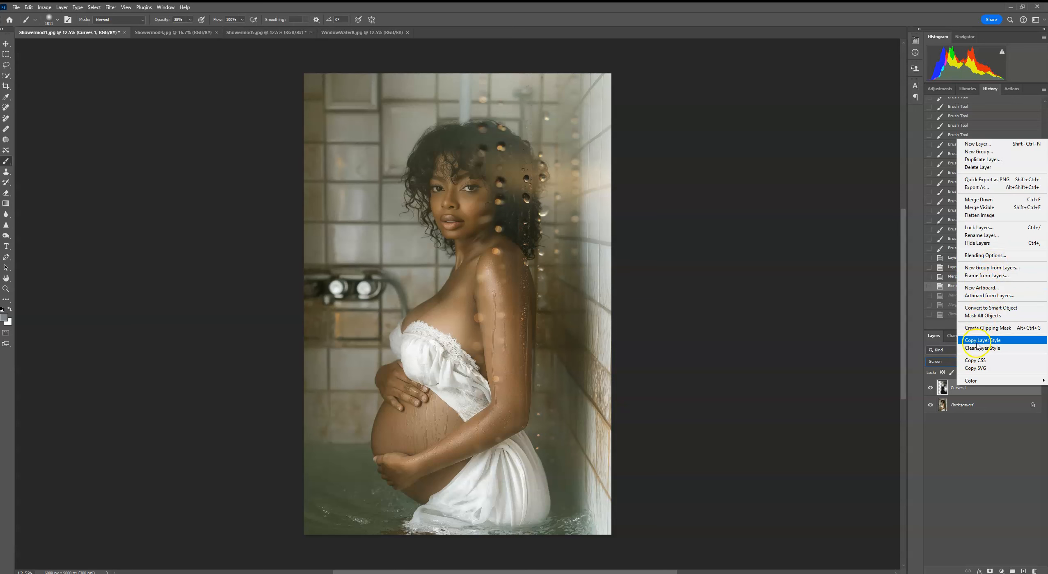
{"action": "left_click", "coordinate": [896, 377]}
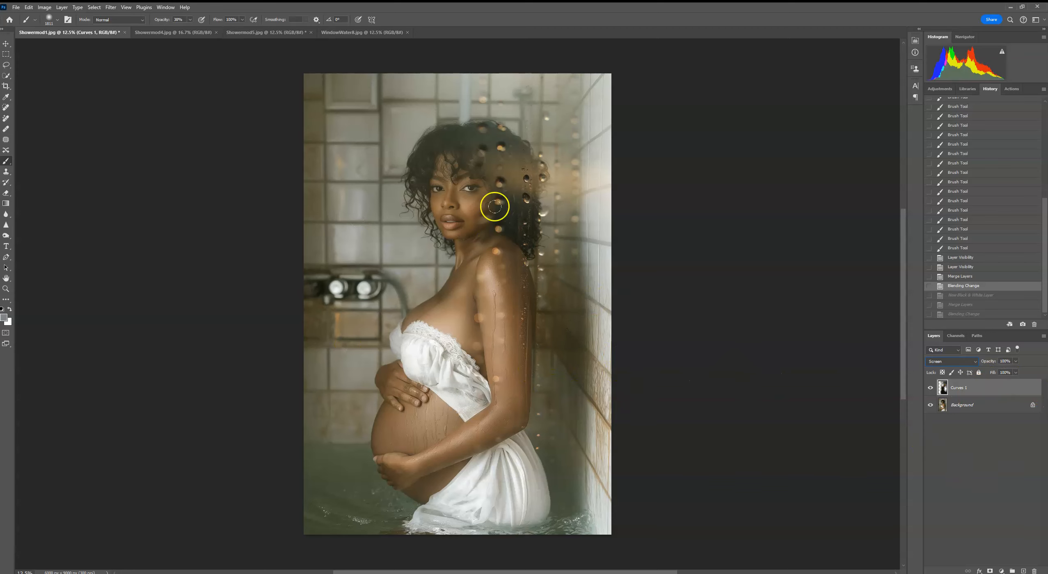
{"action": "right_click", "coordinate": [975, 391]}
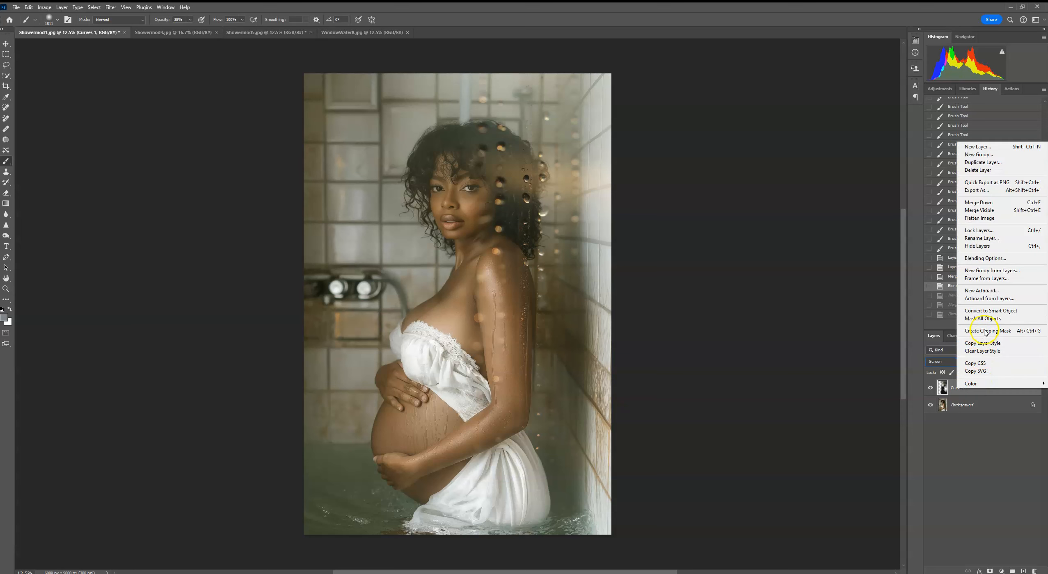
{"action": "left_click", "coordinate": [990, 311]}
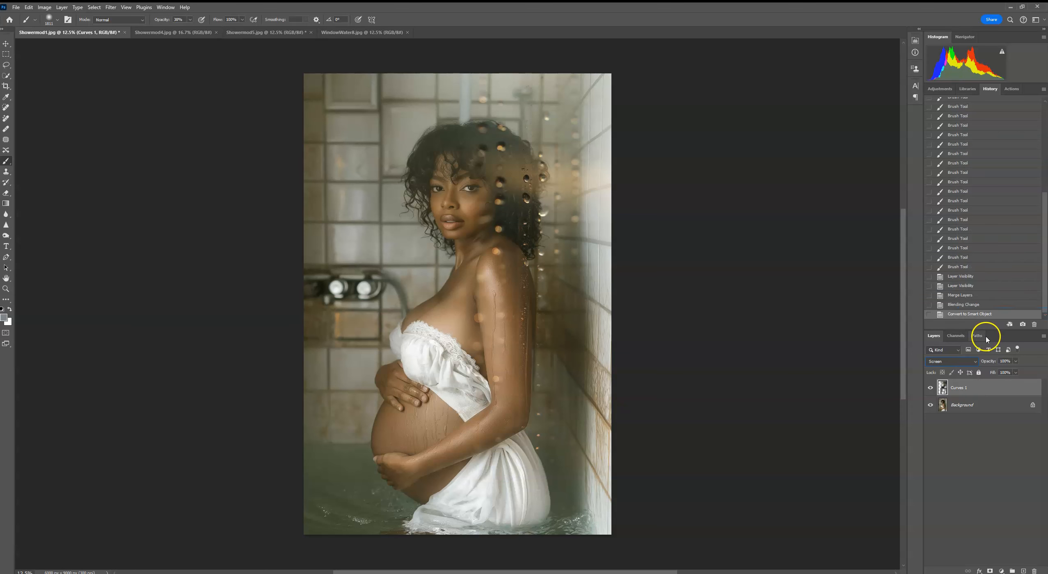
Replace the contents of the Curves 1 smart object with WindowWater27
{"action": "right_click", "coordinate": [973, 388]}
{"action": "left_click", "coordinate": [986, 298]}
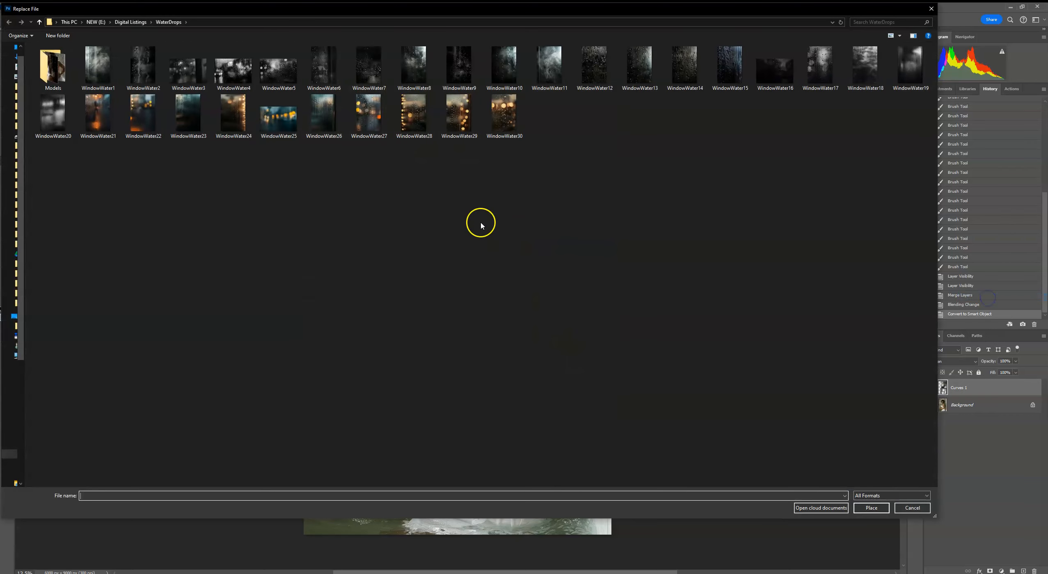
{"action": "left_click", "coordinate": [359, 106]}
{"action": "double_click", "coordinate": [359, 106]}
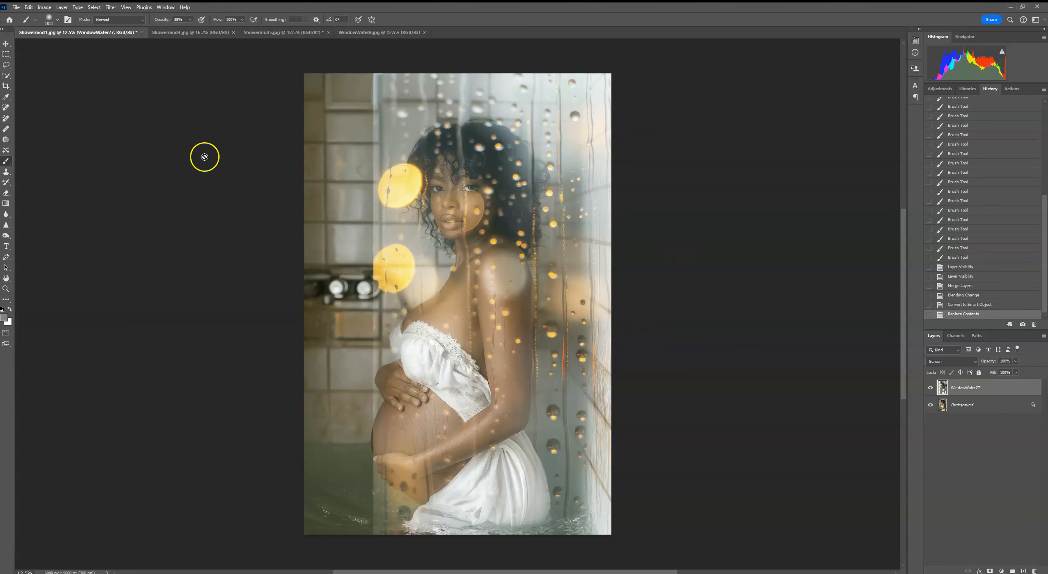
Try moving the WindowWater27 overlay leftward, cancel the transform, and revert to the state before the contents were replaced
{"action": "left_click", "coordinate": [5, 43]}
{"action": "key", "text": "ctrl+t"}
{"action": "left_click_drag", "start_coordinate": [646, 288], "coordinate": [584, 289]}
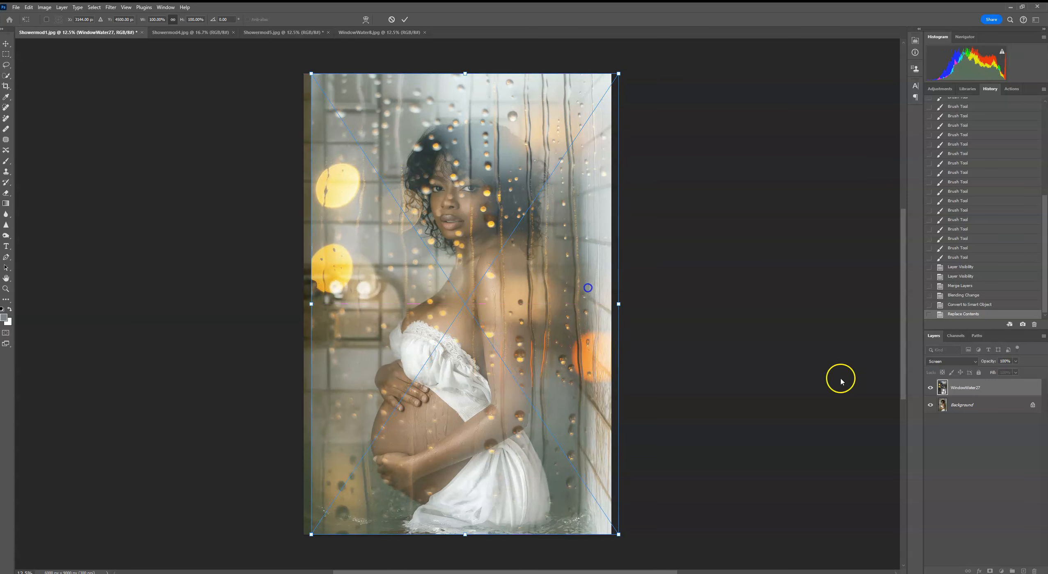
{"action": "left_click", "coordinate": [390, 21]}
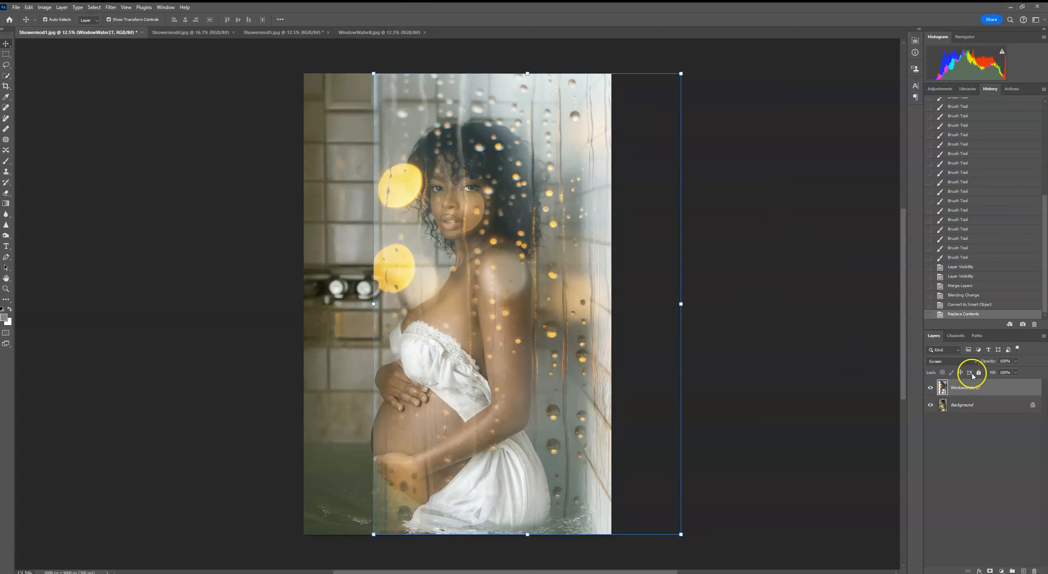
{"action": "left_click", "coordinate": [964, 308]}
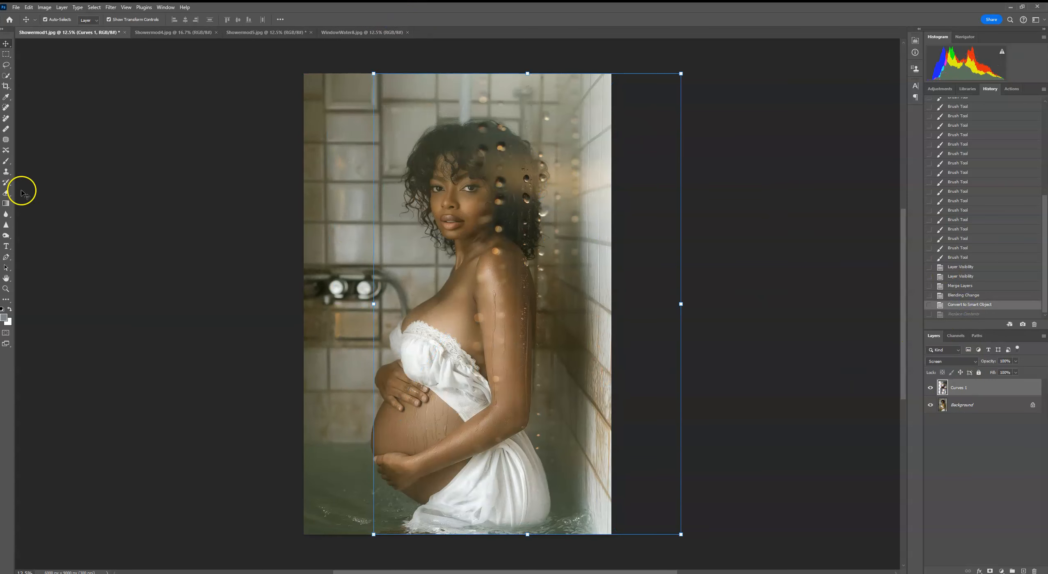
Switch to the Showermod4.jpg document and place WindowWater20 as an embedded overlay over the right half of the photo
{"action": "left_click", "coordinate": [162, 32]}
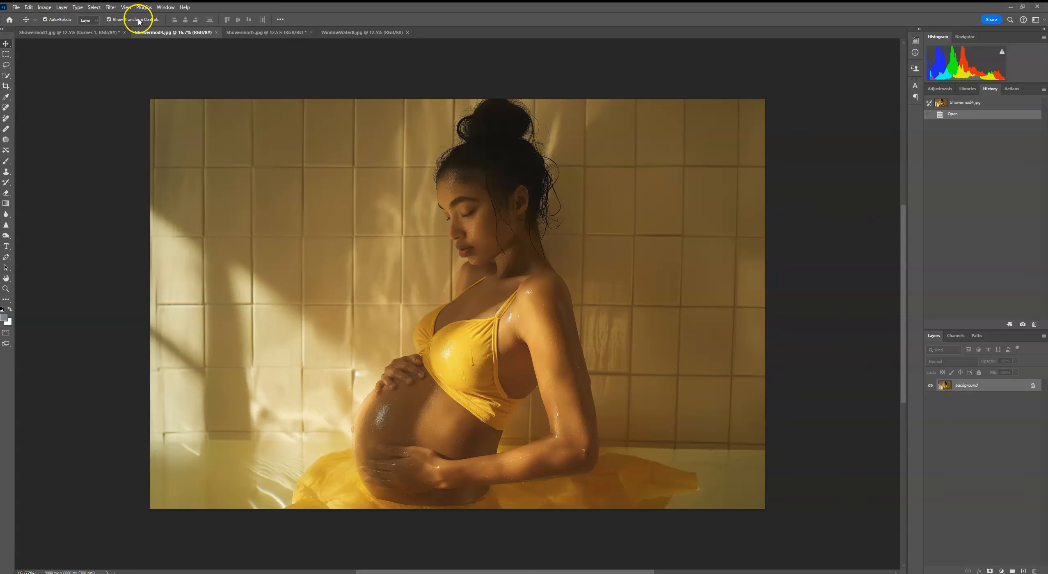
{"action": "left_click", "coordinate": [15, 8]}
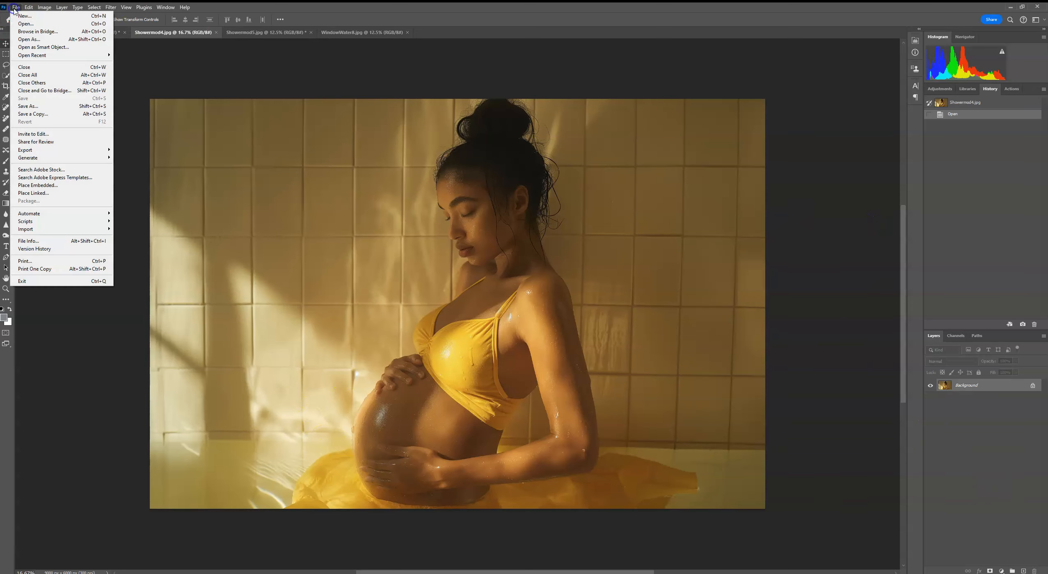
{"action": "left_click", "coordinate": [33, 183]}
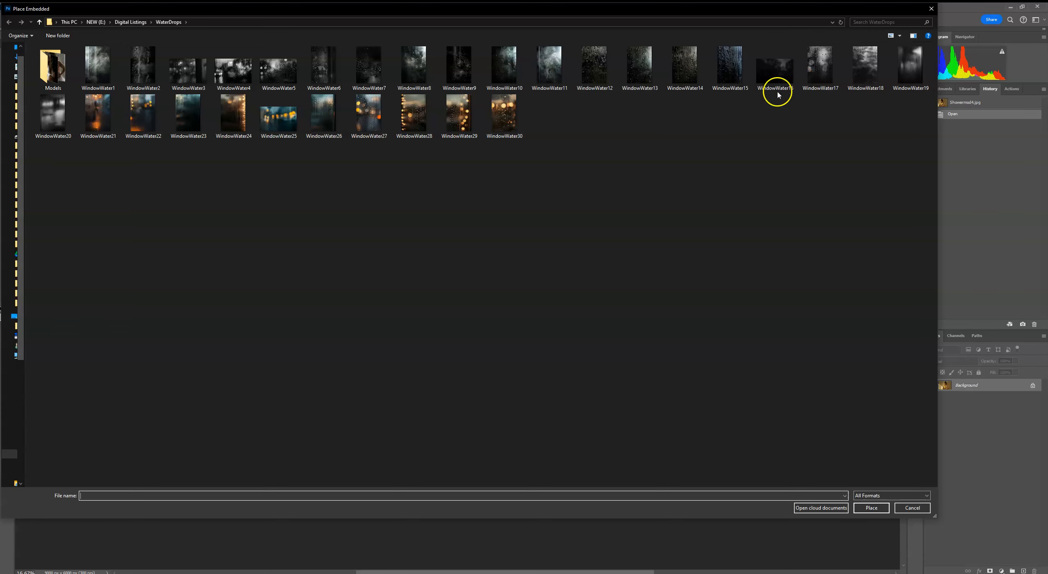
{"action": "double_click", "coordinate": [51, 115]}
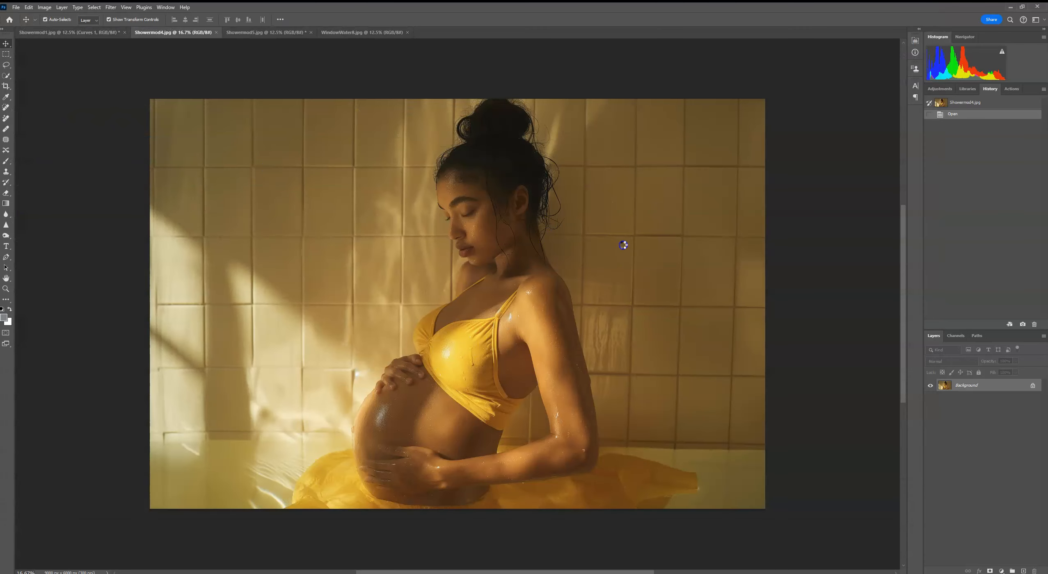
{"action": "left_click_drag", "start_coordinate": [594, 303], "coordinate": [698, 321]}
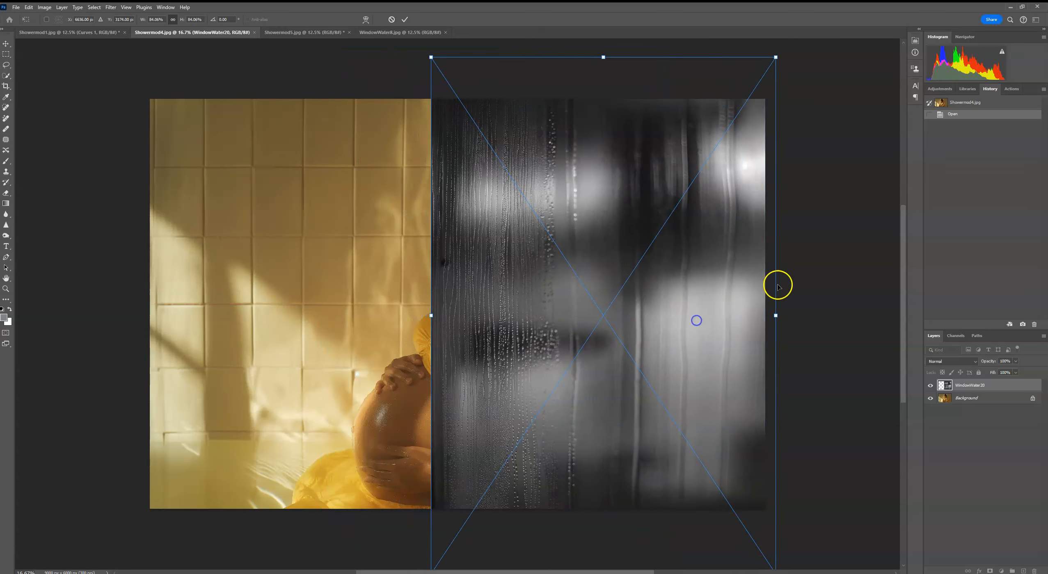
{"action": "left_click", "coordinate": [405, 19]}
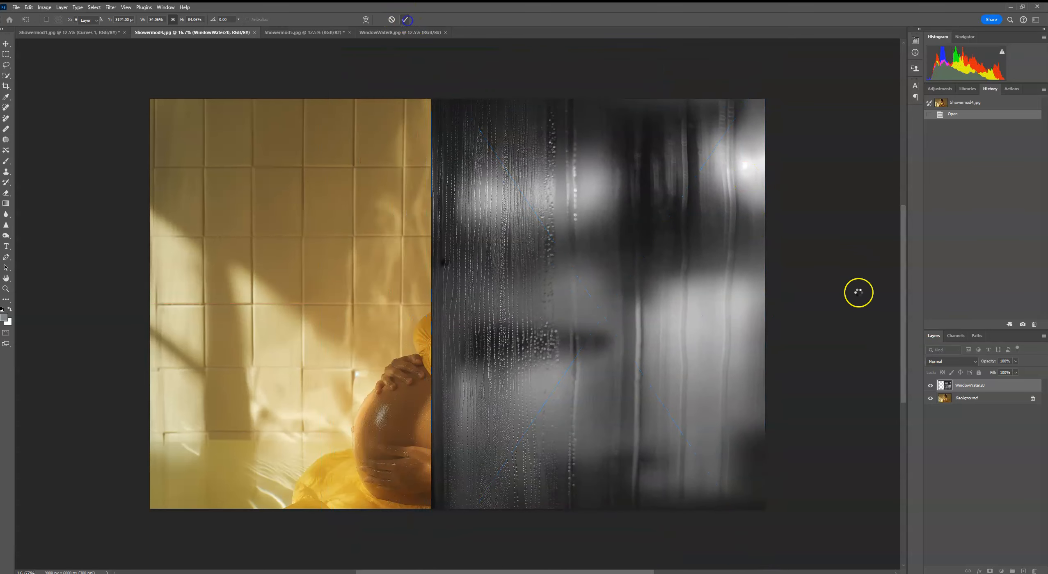
Set the WindowWater20 overlay to Screen blending and move it flush with the photo's left edge
{"action": "left_click", "coordinate": [943, 362]}
{"action": "left_click", "coordinate": [937, 422]}
{"action": "key", "text": "ctrl+t"}
{"action": "left_click_drag", "start_coordinate": [742, 334], "coordinate": [462, 323]}
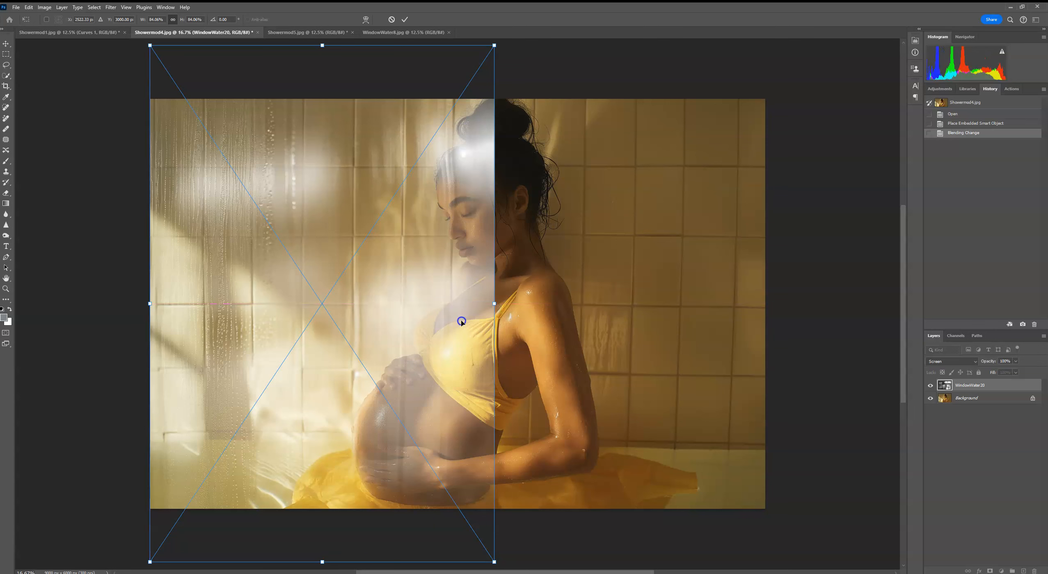
{"action": "left_click", "coordinate": [405, 20]}
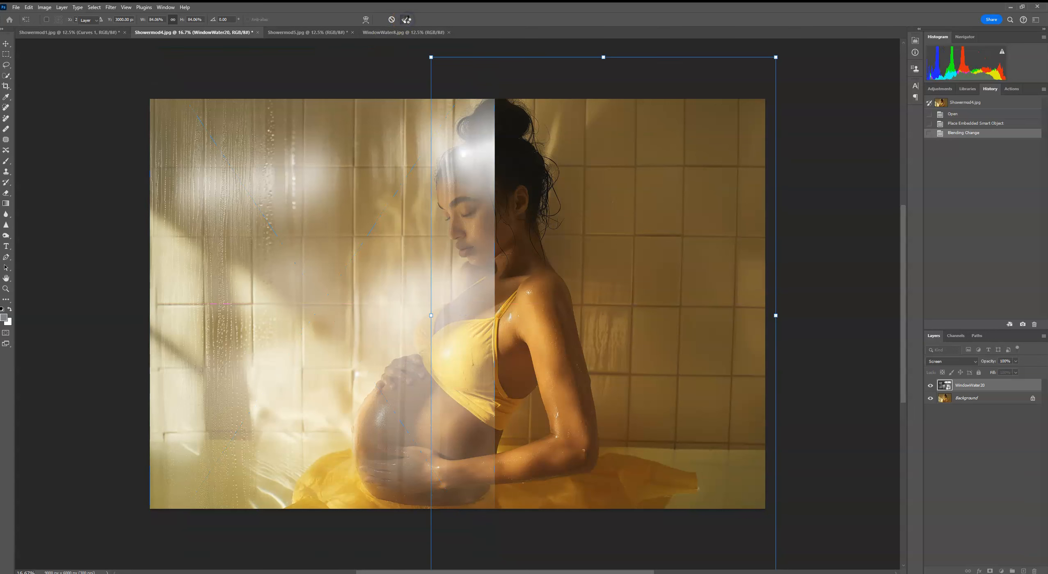
Add a Curves adjustment clipped to the WindowWater20 layer and darken it, mapping input about 164 to output about 103
{"action": "left_click", "coordinate": [939, 89]}
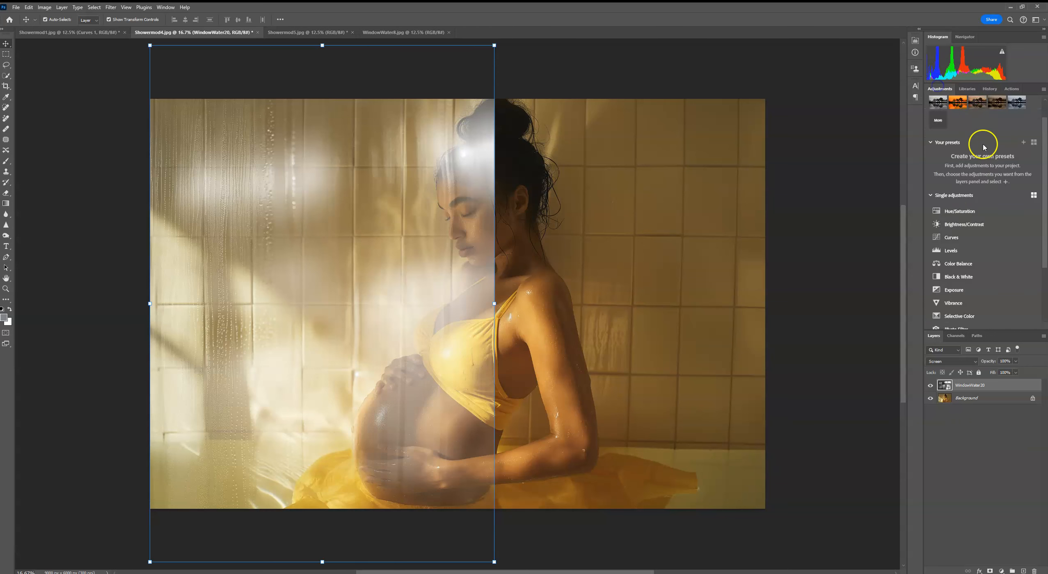
{"action": "left_click", "coordinate": [960, 237]}
{"action": "left_click", "coordinate": [845, 183]}
{"action": "left_click_drag", "start_coordinate": [864, 120], "coordinate": [869, 116]}
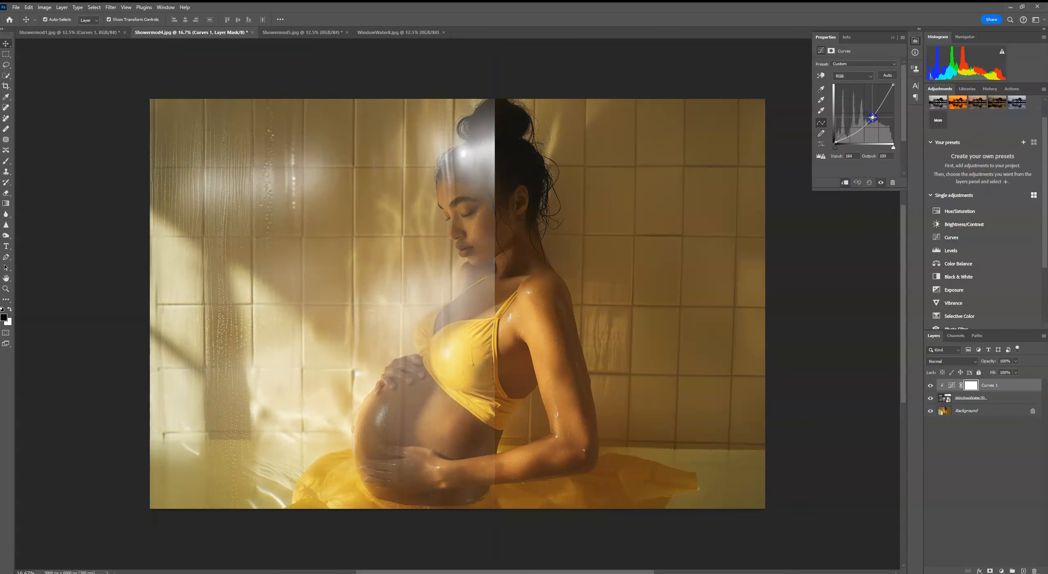
Add a layer mask to the WindowWater20 overlay and paint out its hard vertical edge with a large soft brush at 100% opacity
{"action": "left_click", "coordinate": [1001, 398]}
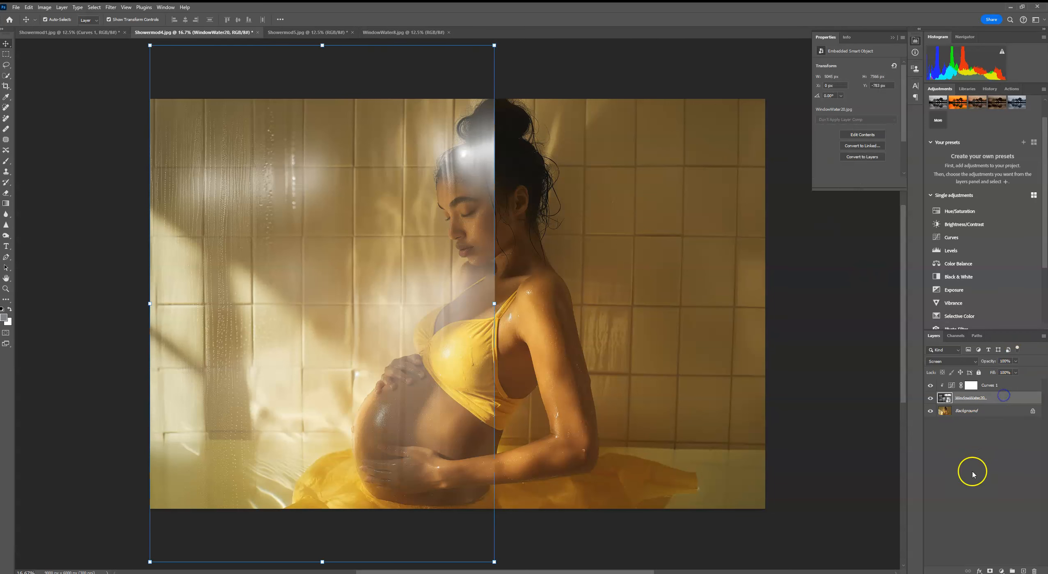
{"action": "left_click", "coordinate": [990, 570]}
{"action": "left_click", "coordinate": [5, 164]}
{"action": "left_click", "coordinate": [50, 19]}
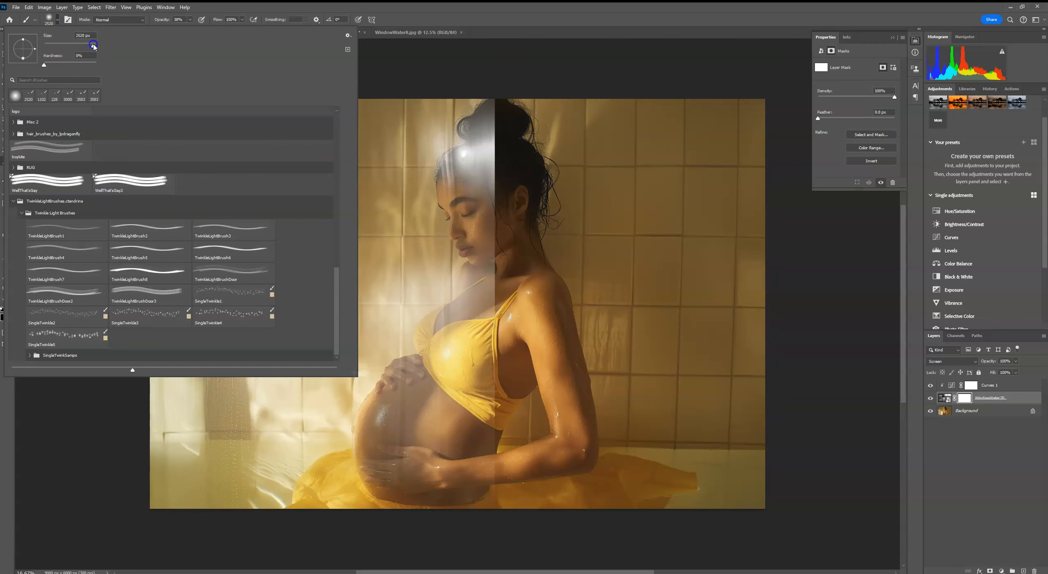
{"action": "left_click_drag", "start_coordinate": [188, 20], "coordinate": [195, 33]}
{"action": "mouse_move", "coordinate": [540, 130]}
{"action": "left_mouse_down"}
{"action": "mouse_move", "coordinate": [490, 178]}
{"action": "mouse_move", "coordinate": [522, 244]}
{"action": "mouse_move", "coordinate": [507, 400]}
{"action": "mouse_move", "coordinate": [469, 384]}
{"action": "mouse_move", "coordinate": [465, 507]}
{"action": "left_mouse_up"}
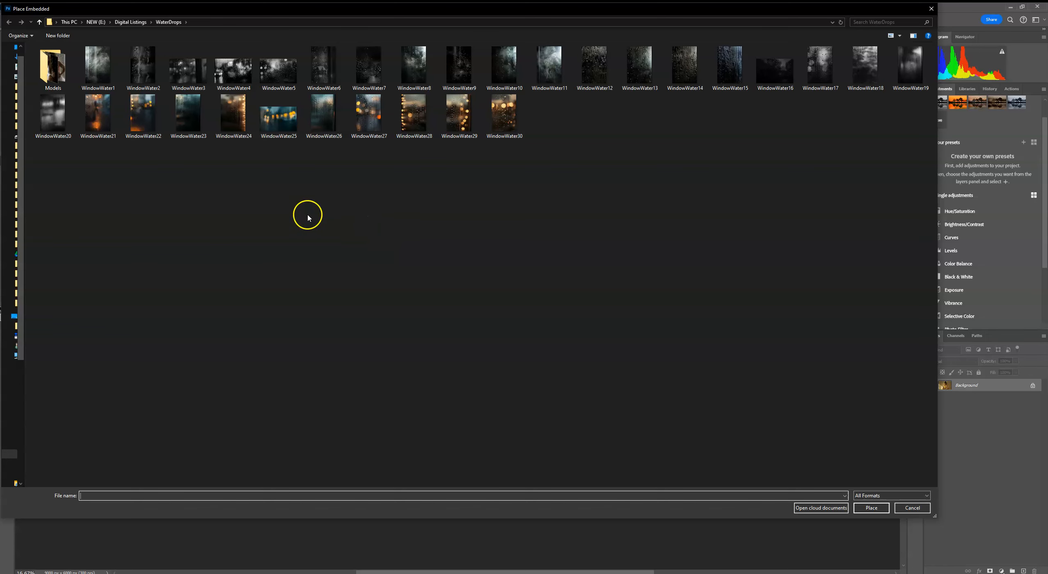
Place WindowWater25 as an embedded overlay in Screen blending and shift it upward so its lower edge crosses the woman's belly
{"action": "double_click", "coordinate": [278, 120]}
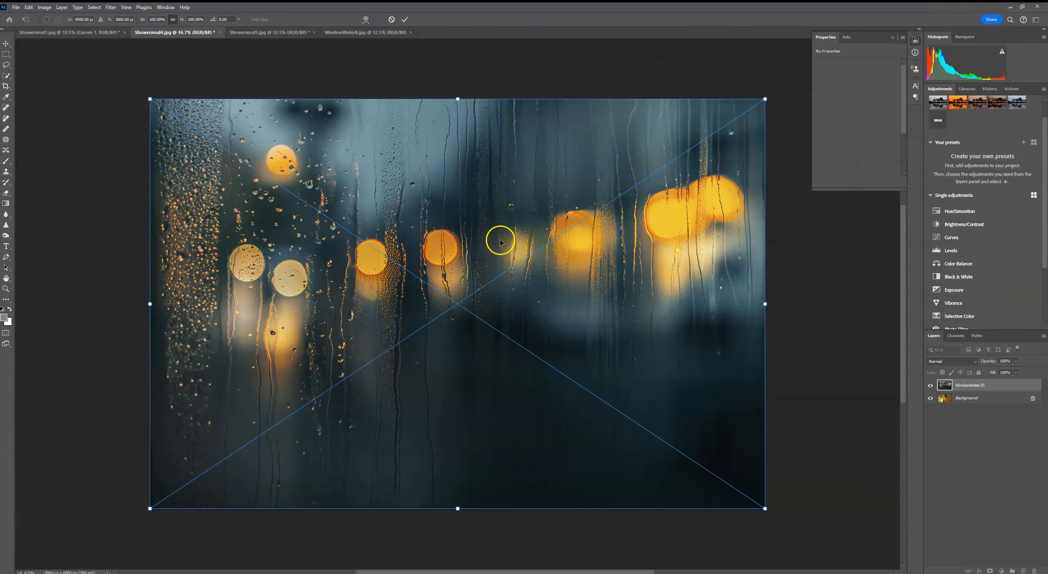
{"action": "left_click", "coordinate": [950, 361]}
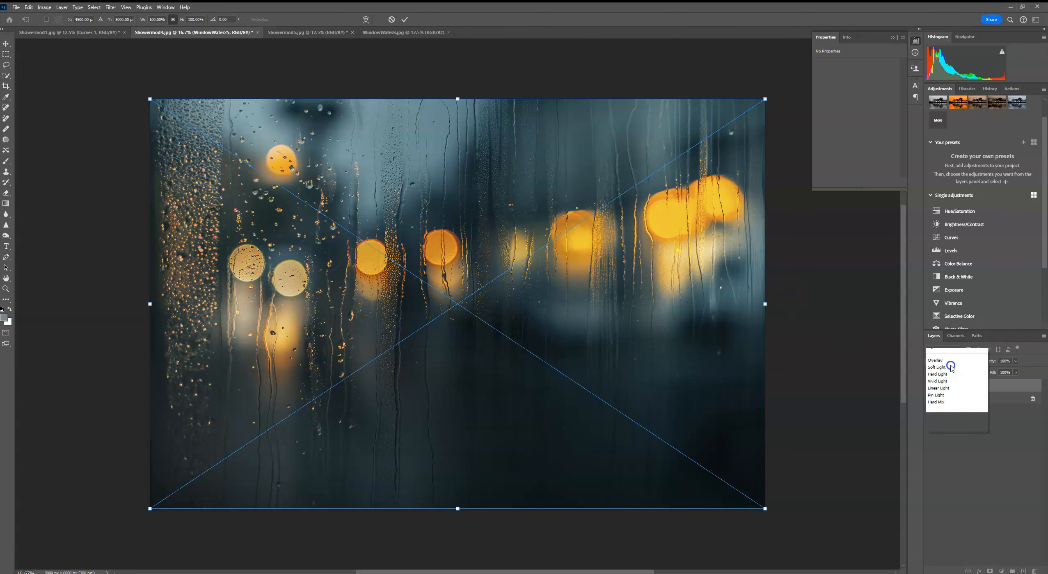
{"action": "left_click", "coordinate": [948, 422]}
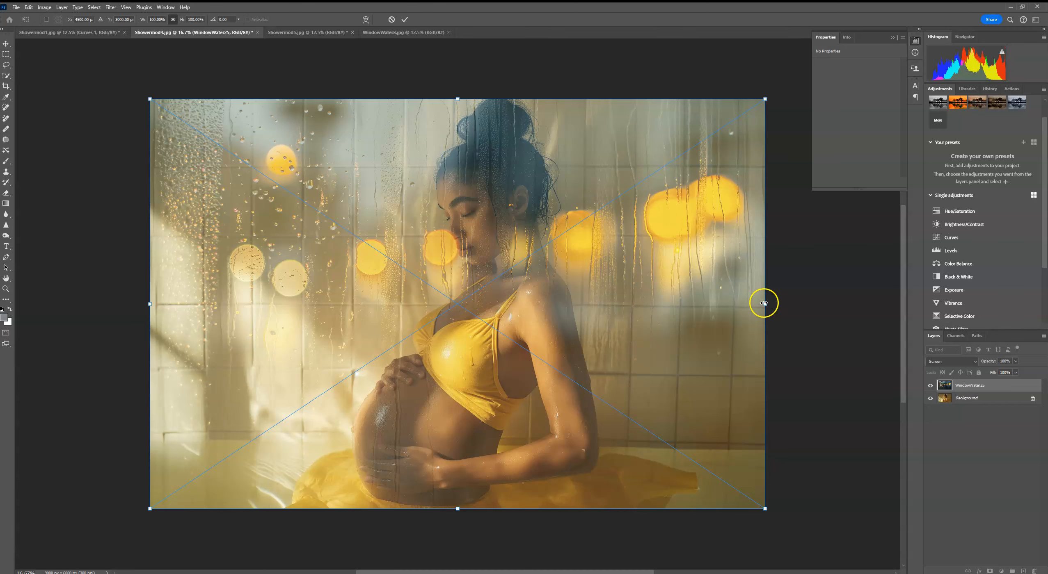
{"action": "left_click_drag", "start_coordinate": [681, 374], "coordinate": [678, 266]}
{"action": "left_click", "coordinate": [405, 19]}
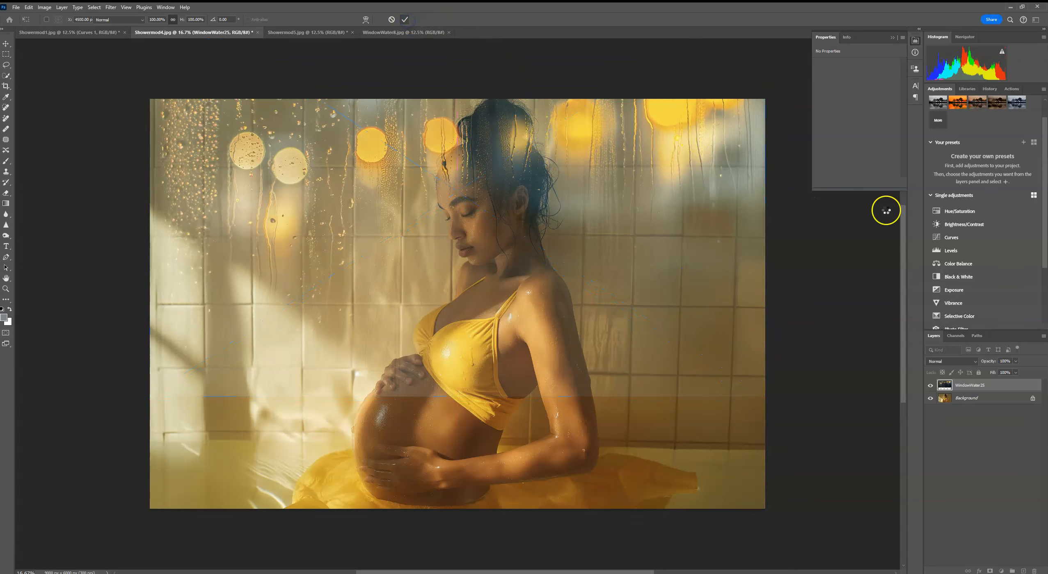
Add a Curves adjustment clipped to the WindowWater25 layer and darken it, mapping input about 151 to output about 123
{"action": "left_click", "coordinate": [951, 237]}
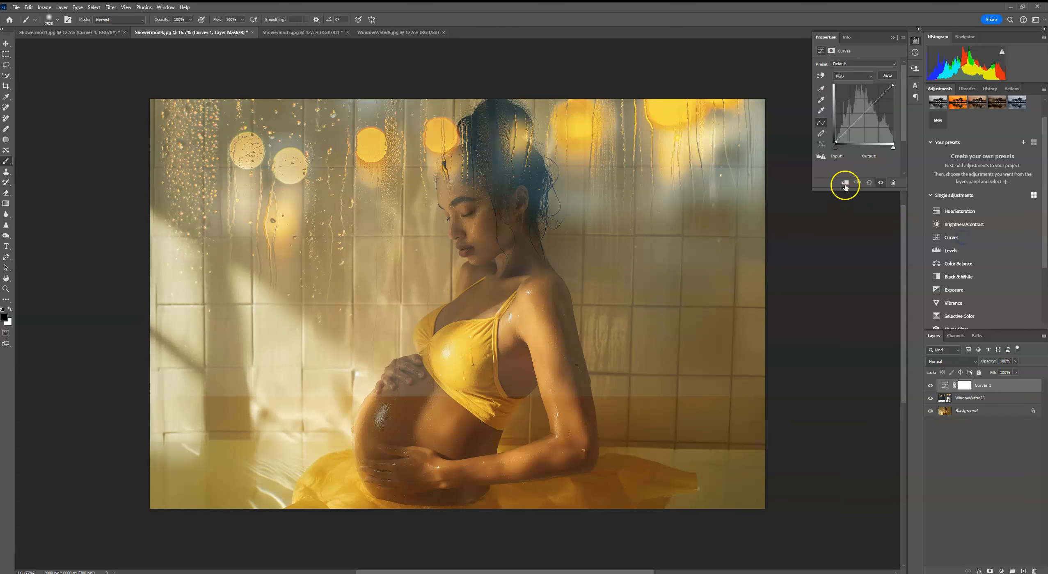
{"action": "left_click", "coordinate": [845, 184]}
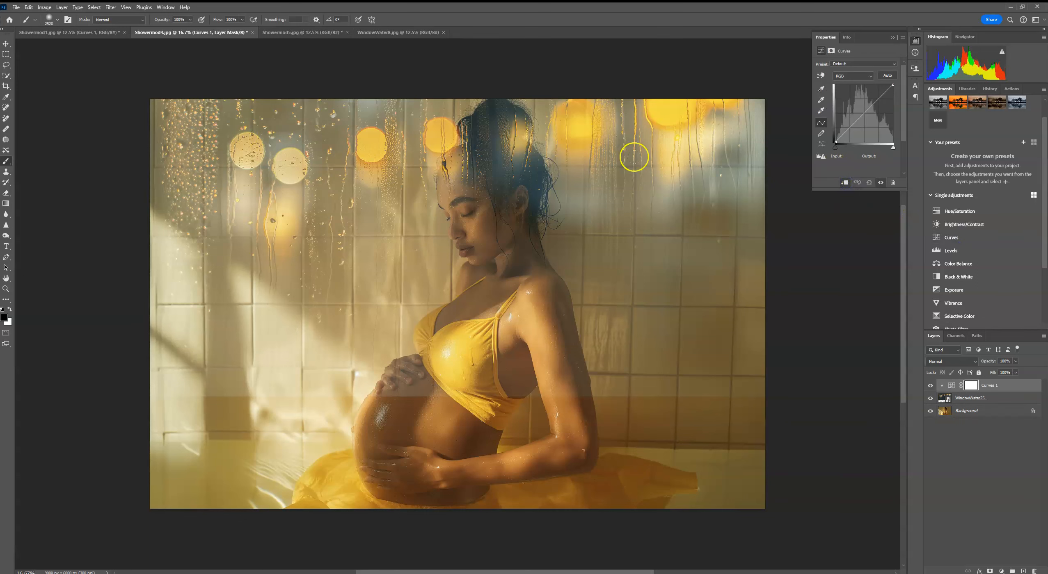
{"action": "left_click_drag", "start_coordinate": [866, 112], "coordinate": [870, 114]}
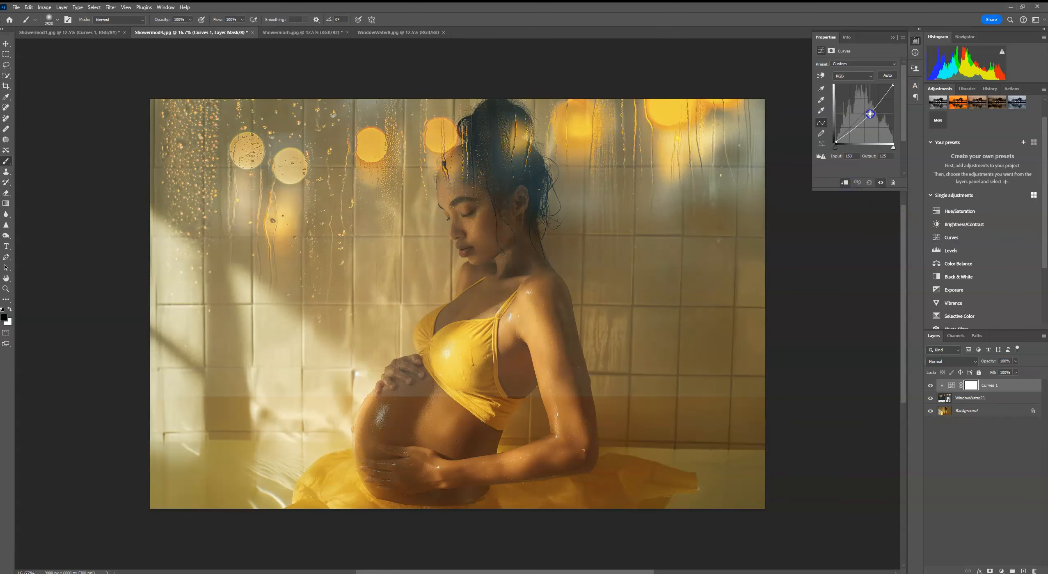
{"action": "left_click", "coordinate": [892, 37]}
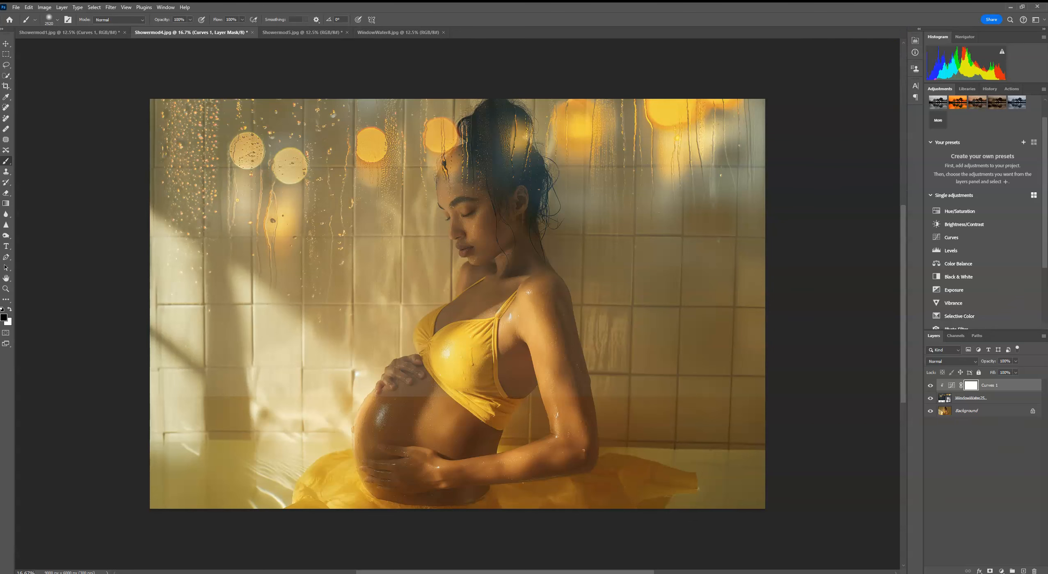
Add a layer mask to the WindowWater25 overlay and paint out its lower edge across the full width of the photo
{"action": "left_click", "coordinate": [1001, 400]}
{"action": "left_click", "coordinate": [989, 571]}
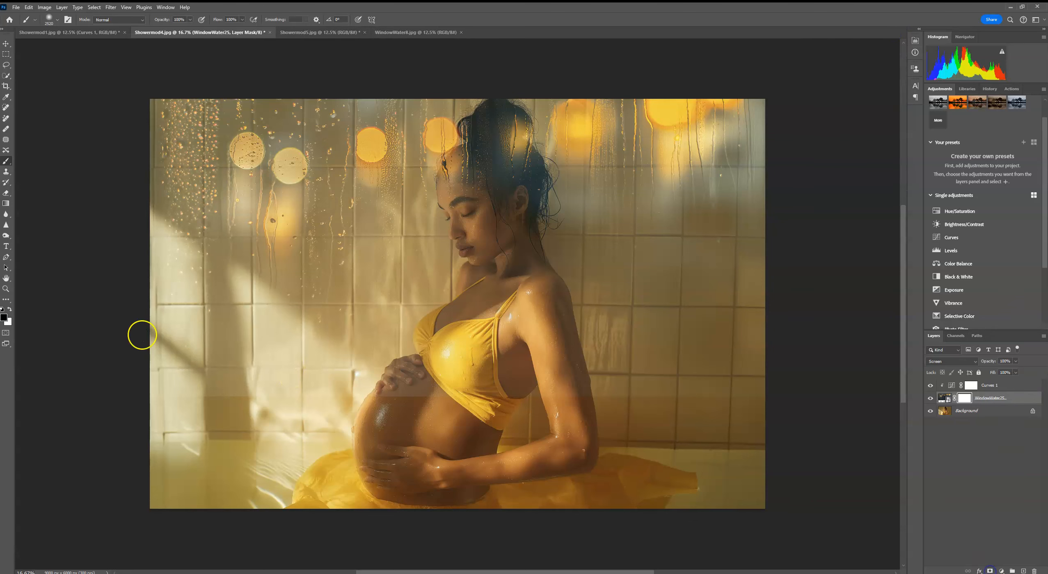
{"action": "left_click", "coordinate": [205, 357]}
{"action": "left_click", "coordinate": [392, 363]}
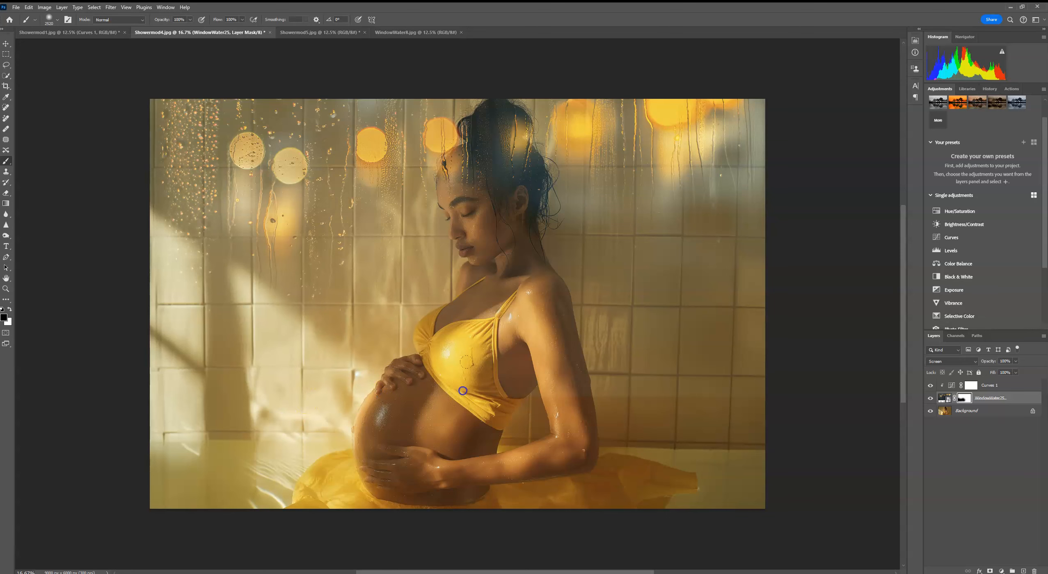
{"action": "left_click", "coordinate": [644, 307]}
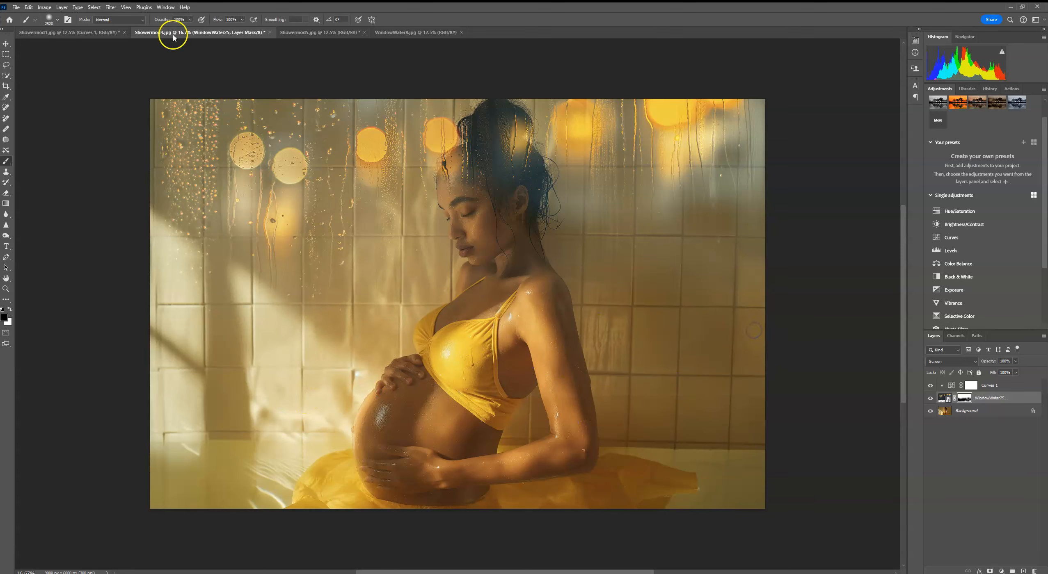
Reduce the brush opacity to about 40% and paint on the WindowWater25 mask to soften the overlay over the woman's face and body
{"action": "left_click", "coordinate": [190, 20]}
{"action": "left_click", "coordinate": [190, 20]}
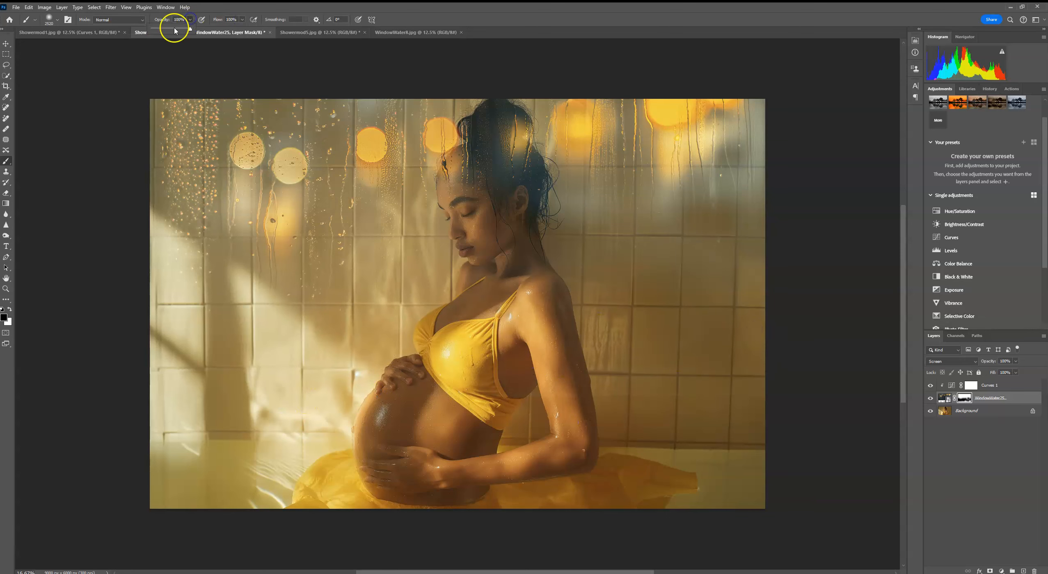
{"action": "left_click_drag", "start_coordinate": [452, 242], "coordinate": [476, 322]}
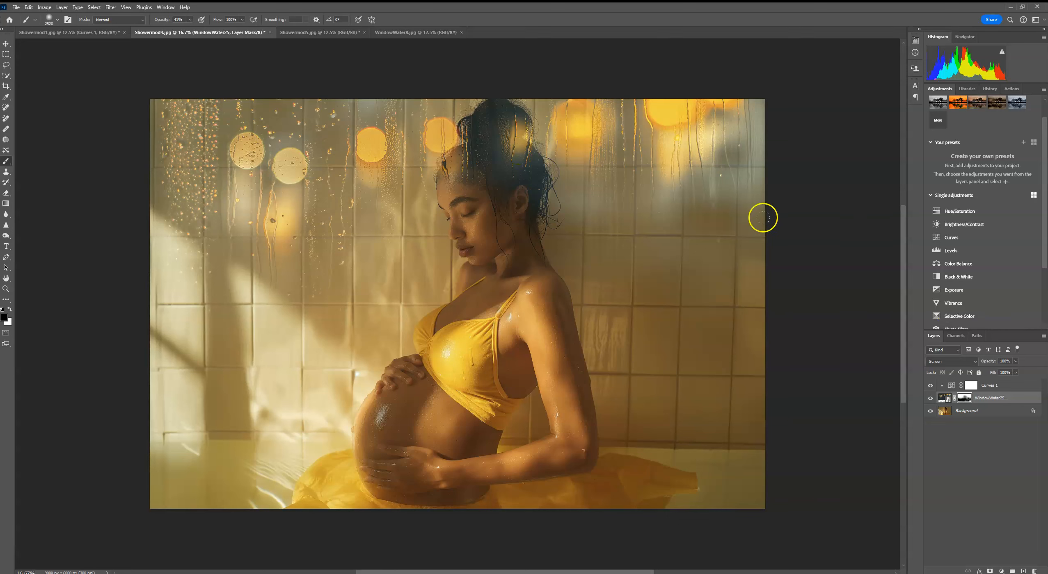
Try resizing and horizontally flipping the WindowWater25 overlay, undoing each change
{"action": "key", "text": "v"}
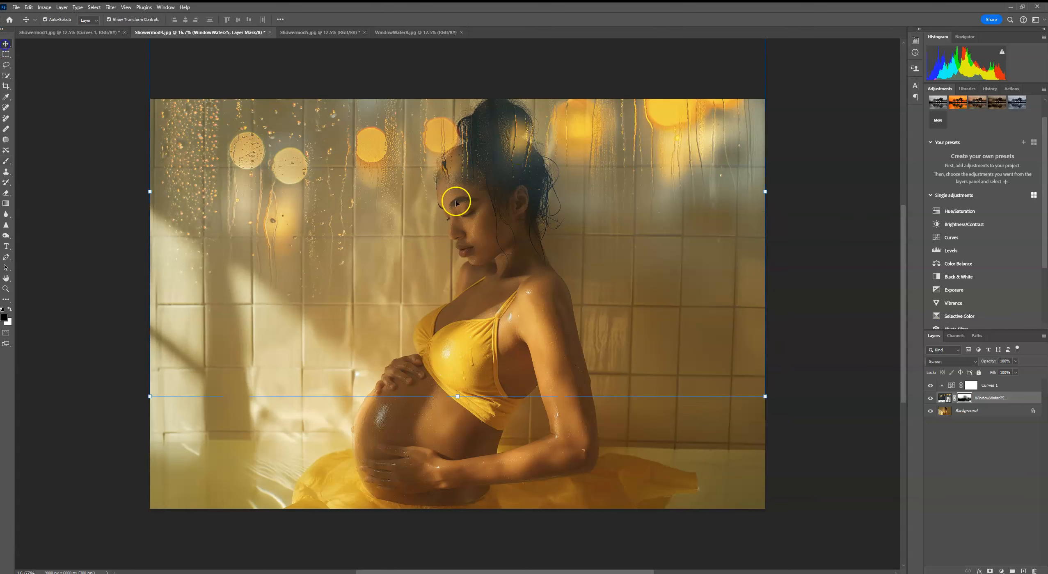
{"action": "left_click_drag", "start_coordinate": [765, 191], "coordinate": [717, 192]}
{"action": "key", "text": "ctrl+z"}
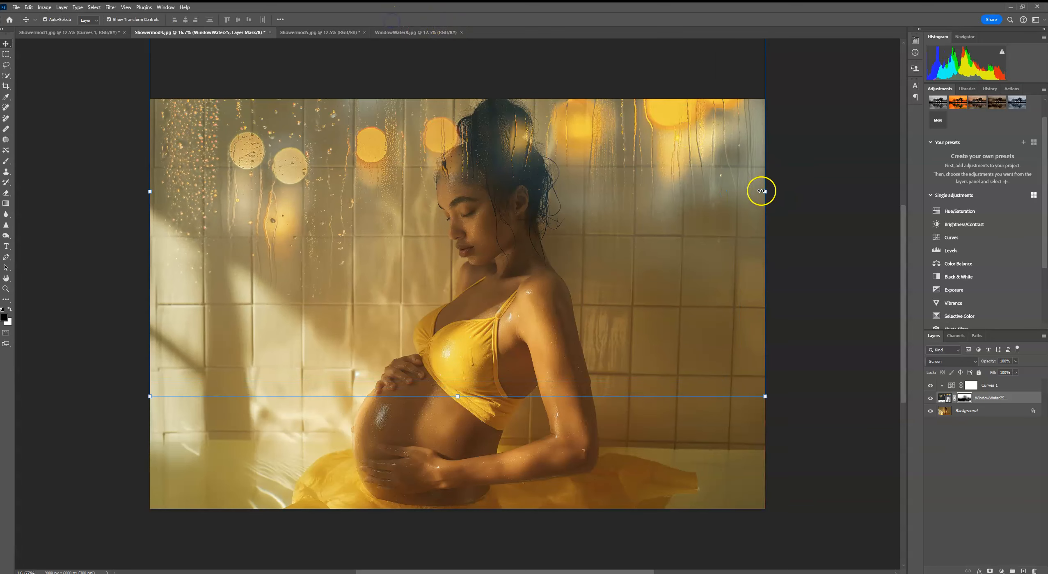
{"action": "right_click", "coordinate": [743, 202]}
{"action": "left_click", "coordinate": [765, 362]}
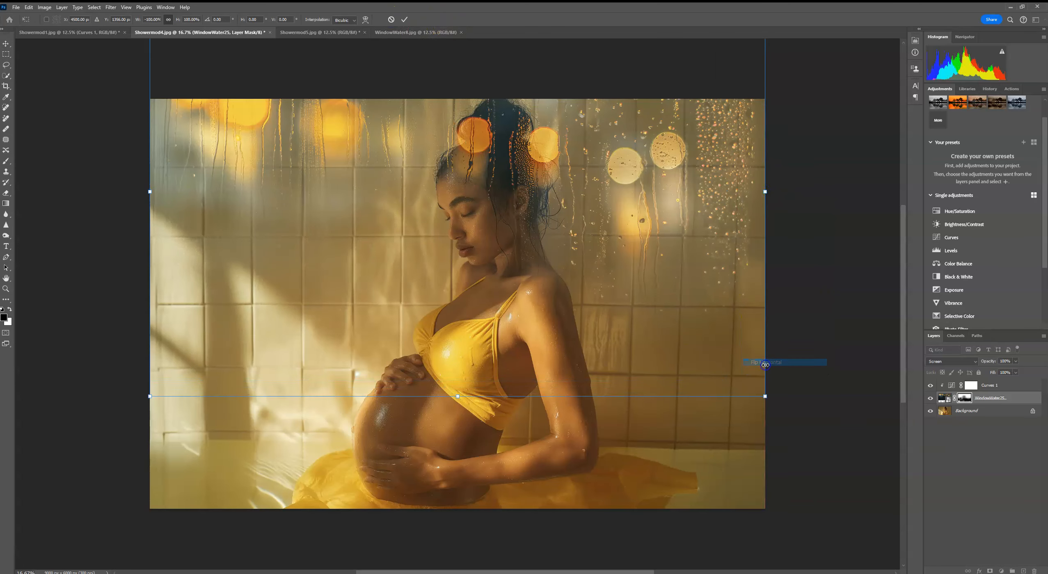
{"action": "left_click", "coordinate": [29, 7]}
{"action": "left_click", "coordinate": [45, 15]}
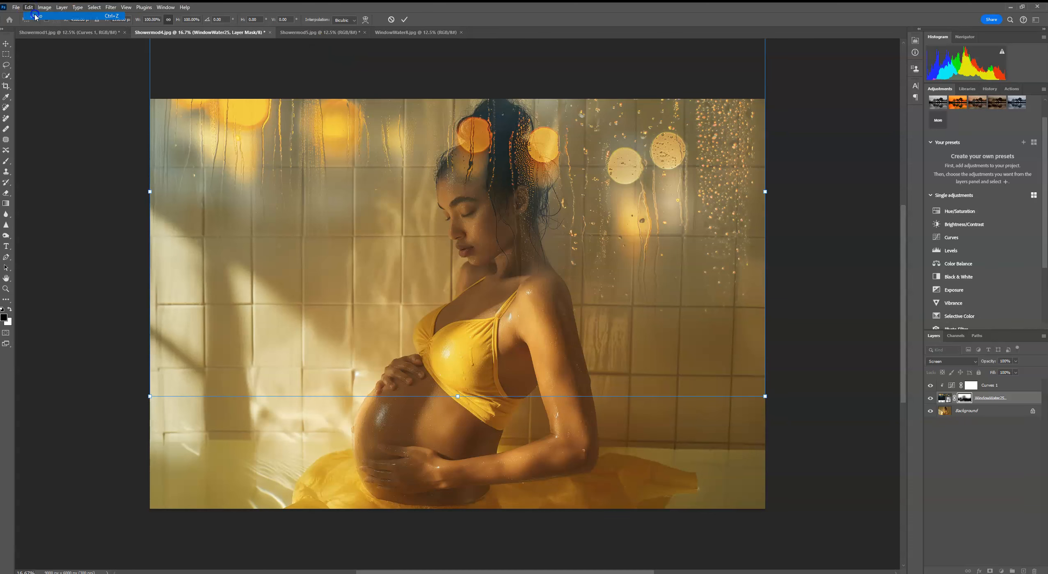
Flip the WindowWater25 overlay horizontally again, restore its original orientation and deselect the layer
{"action": "right_click", "coordinate": [629, 193]}
{"action": "left_click", "coordinate": [658, 355]}
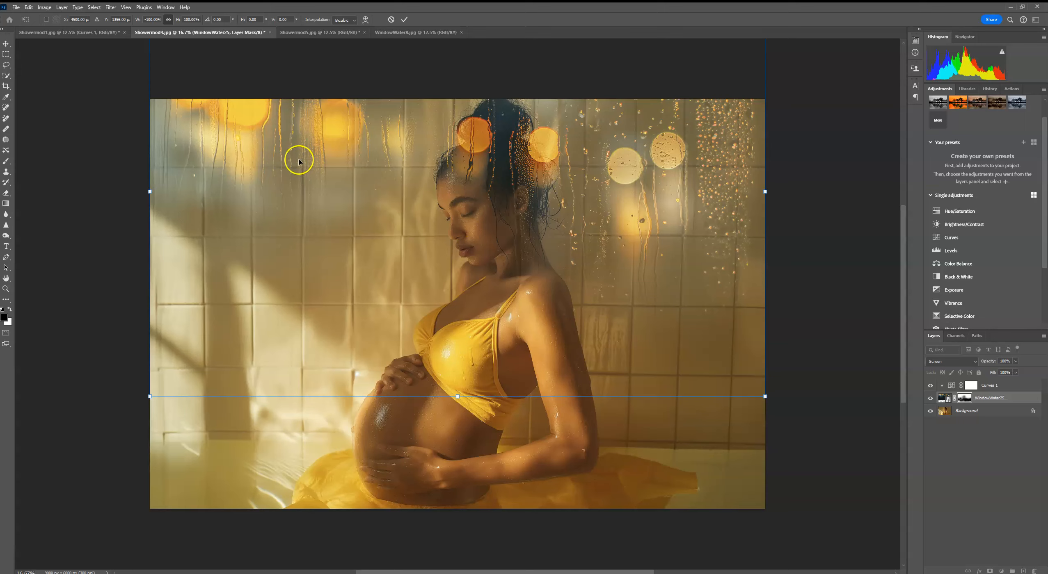
{"action": "right_click", "coordinate": [681, 296]}
{"action": "left_click", "coordinate": [705, 463]}
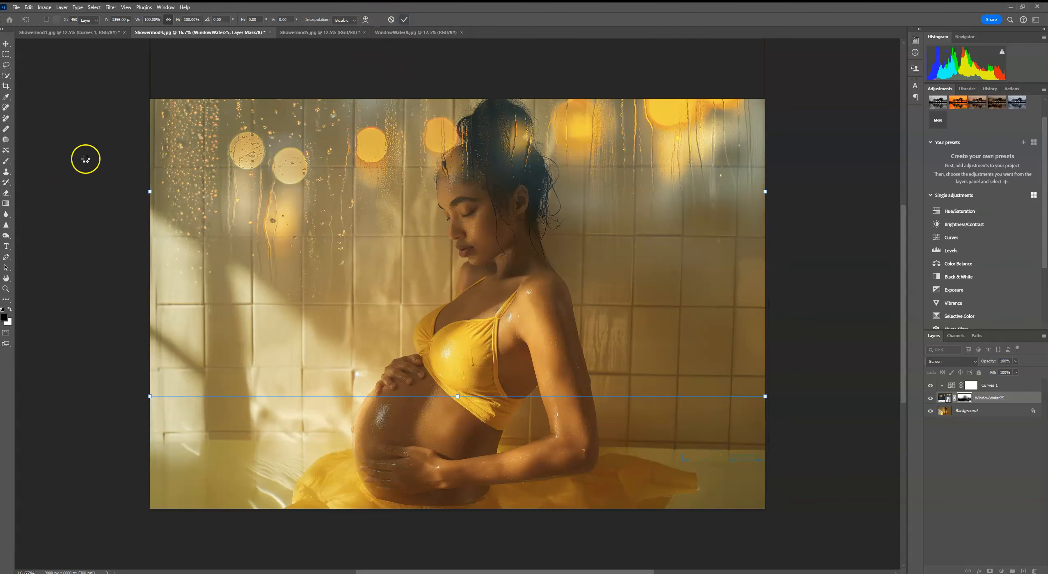
{"action": "left_click", "coordinate": [87, 159]}
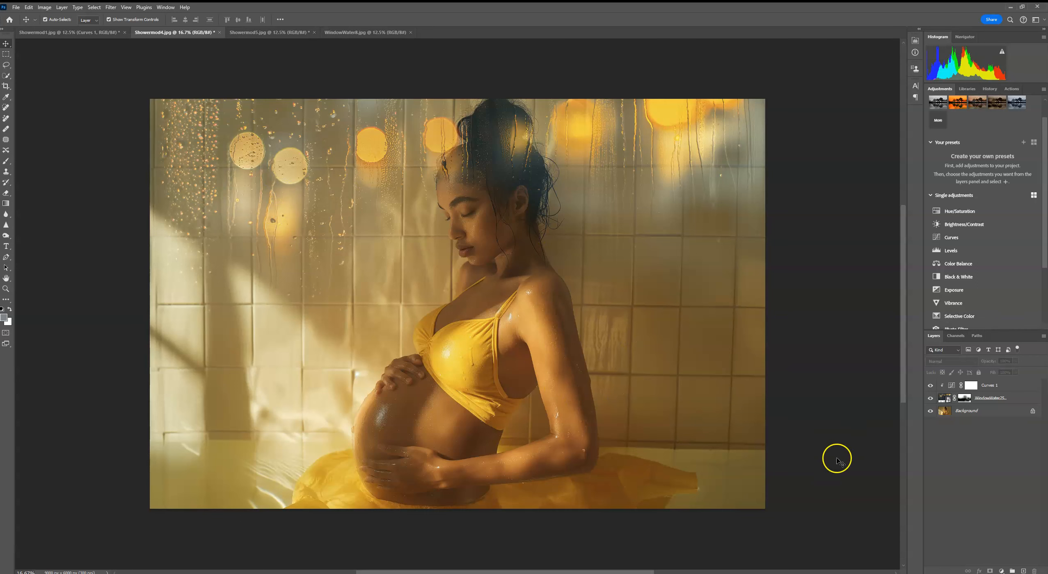
Place WindowWater5 as an embedded overlay above the Curves adjustment and set it to Screen blending
{"action": "left_click", "coordinate": [1014, 386]}
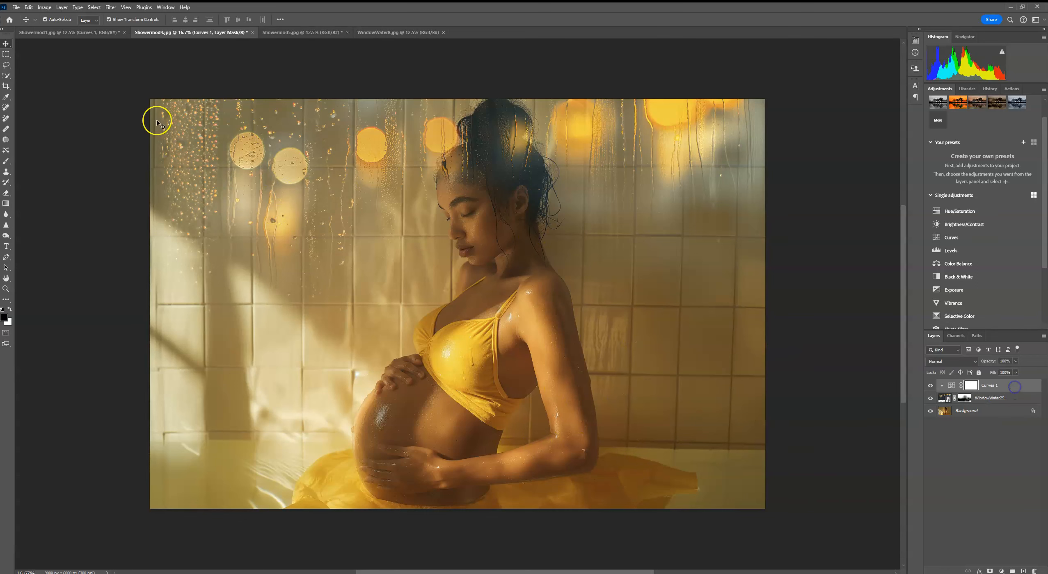
{"action": "left_click", "coordinate": [16, 7]}
{"action": "left_click", "coordinate": [1017, 389]}
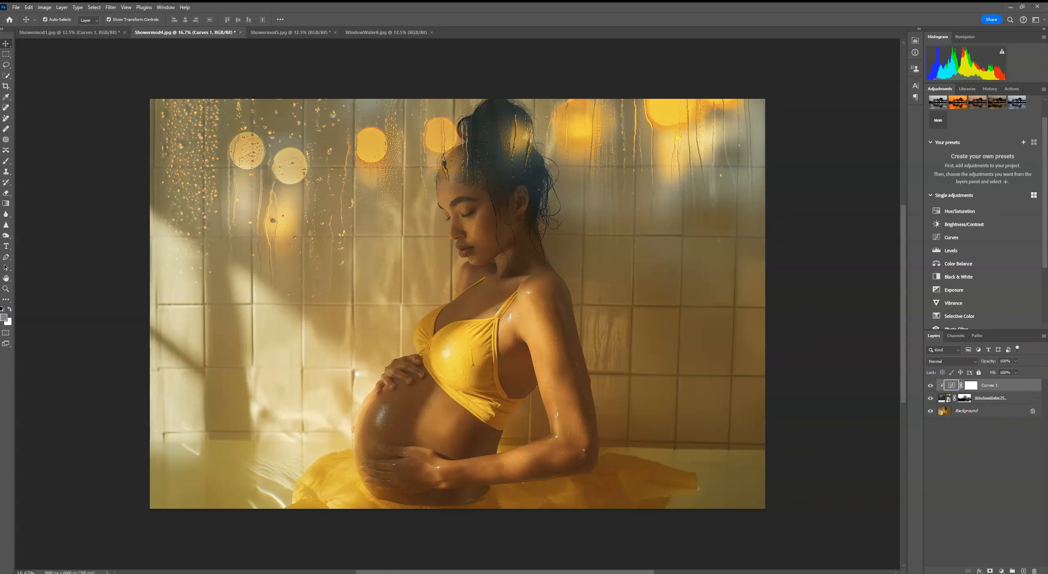
{"action": "left_click", "coordinate": [13, 9]}
{"action": "left_click", "coordinate": [41, 182]}
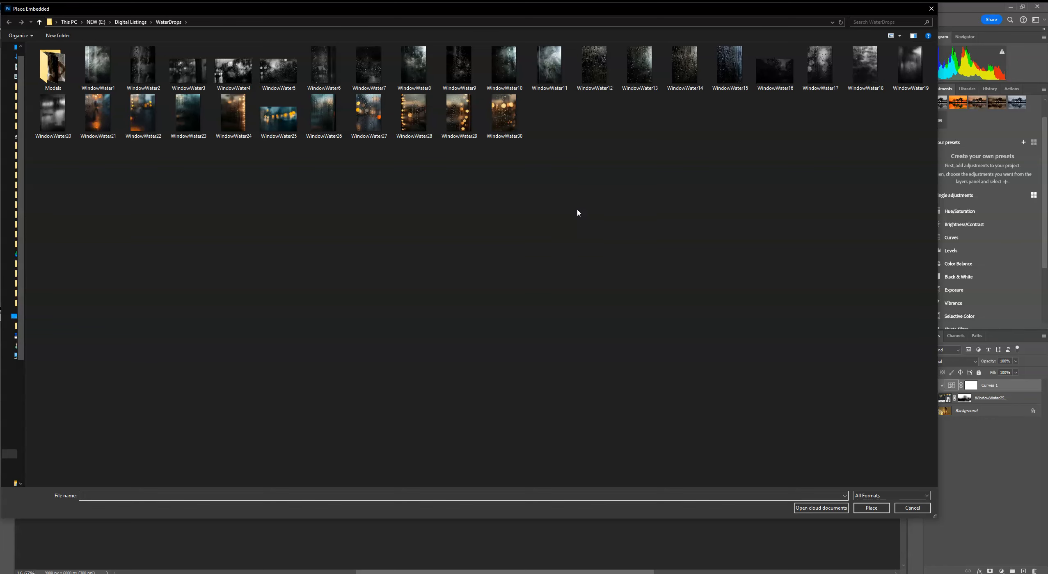
{"action": "left_click", "coordinate": [278, 82]}
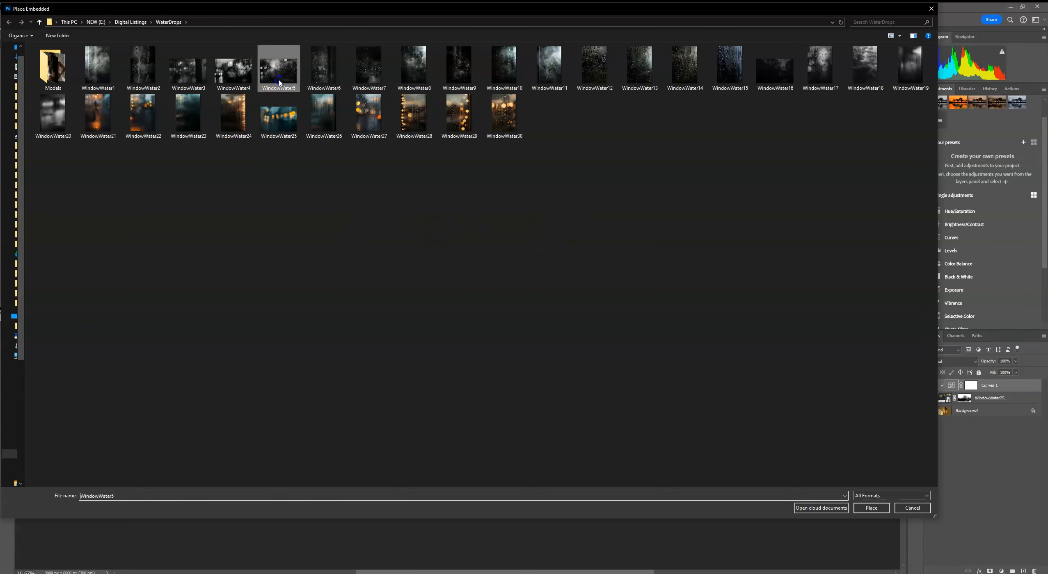
{"action": "double_click", "coordinate": [278, 82]}
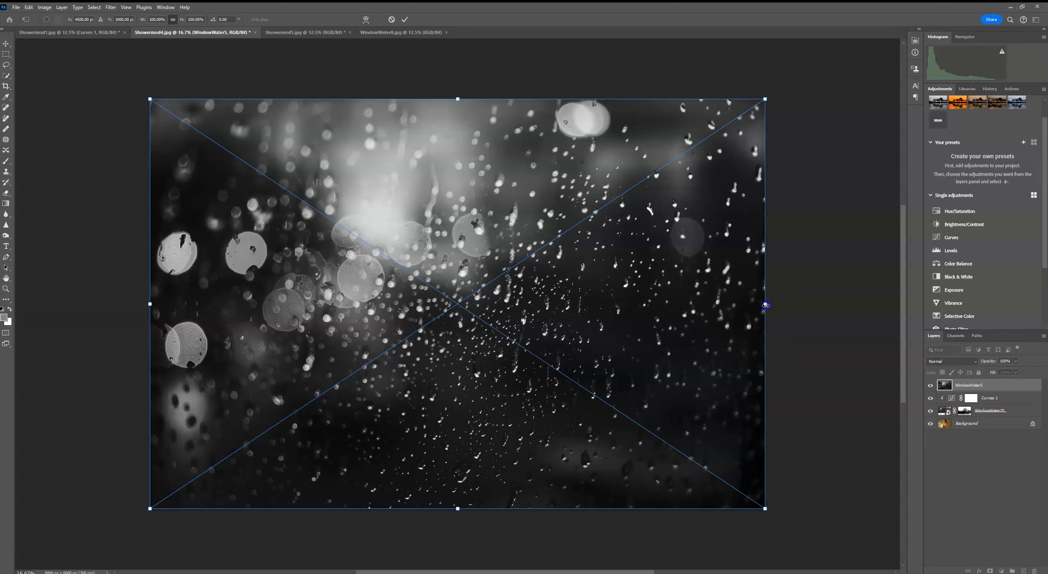
{"action": "left_click", "coordinate": [406, 20]}
{"action": "left_click", "coordinate": [954, 362]}
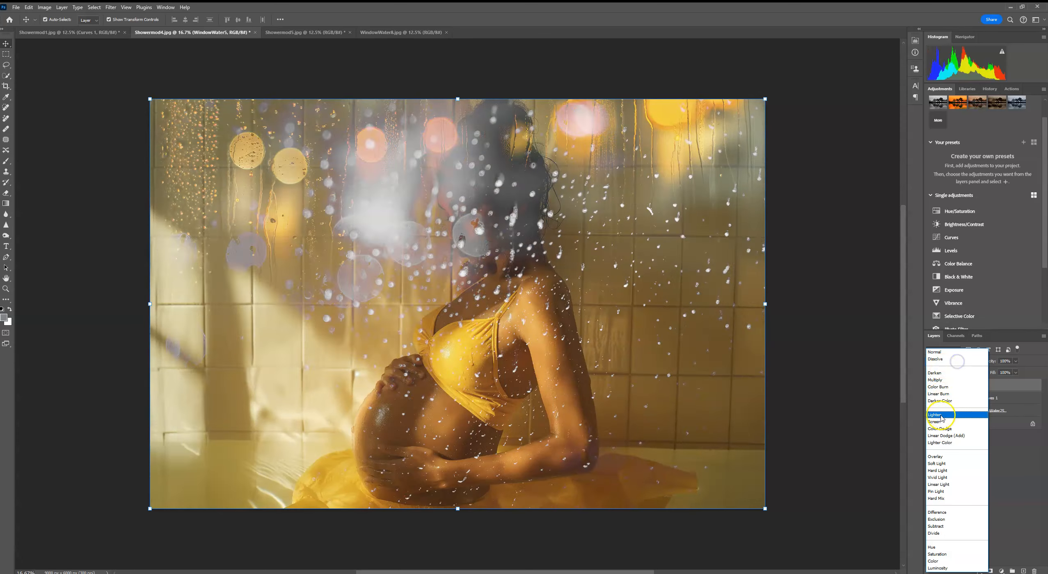
{"action": "left_click", "coordinate": [940, 422]}
Replace the WindowWater5 overlay's contents with WindowWater4 and scale it to about 80%, extending slightly past the photo's right edge
{"action": "right_click", "coordinate": [970, 391]}
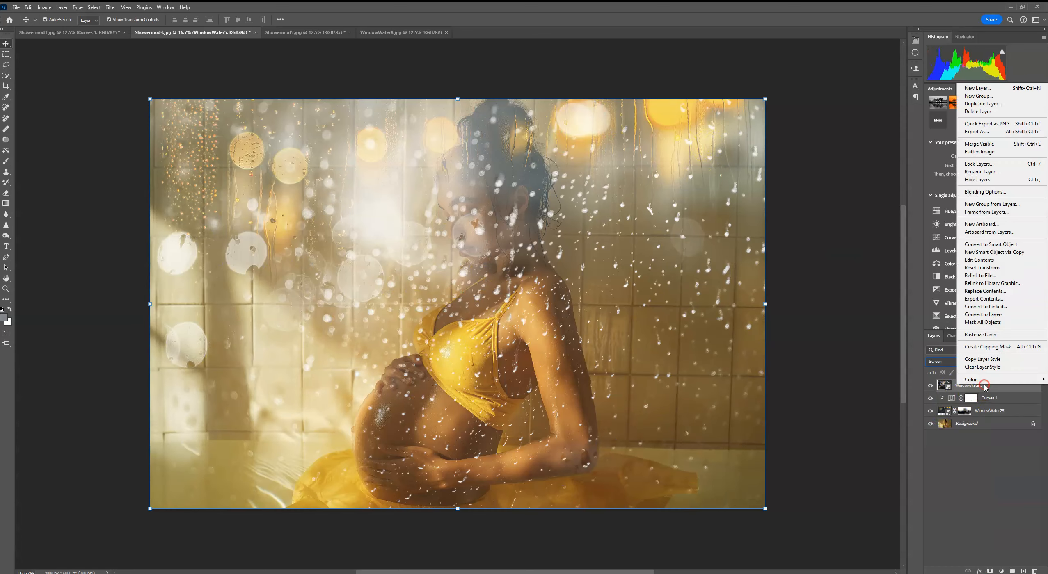
{"action": "left_click", "coordinate": [975, 292]}
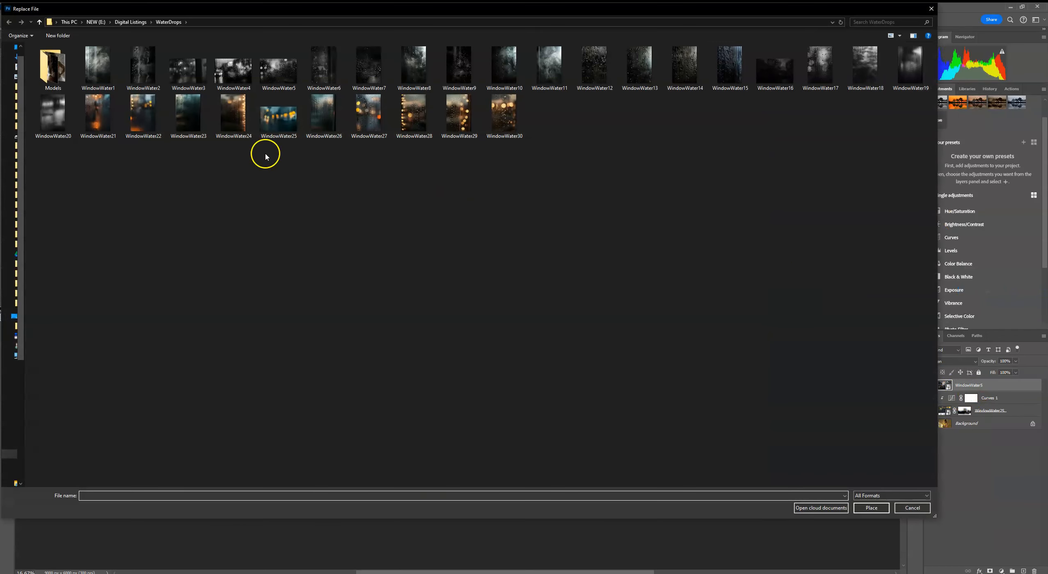
{"action": "double_click", "coordinate": [232, 77]}
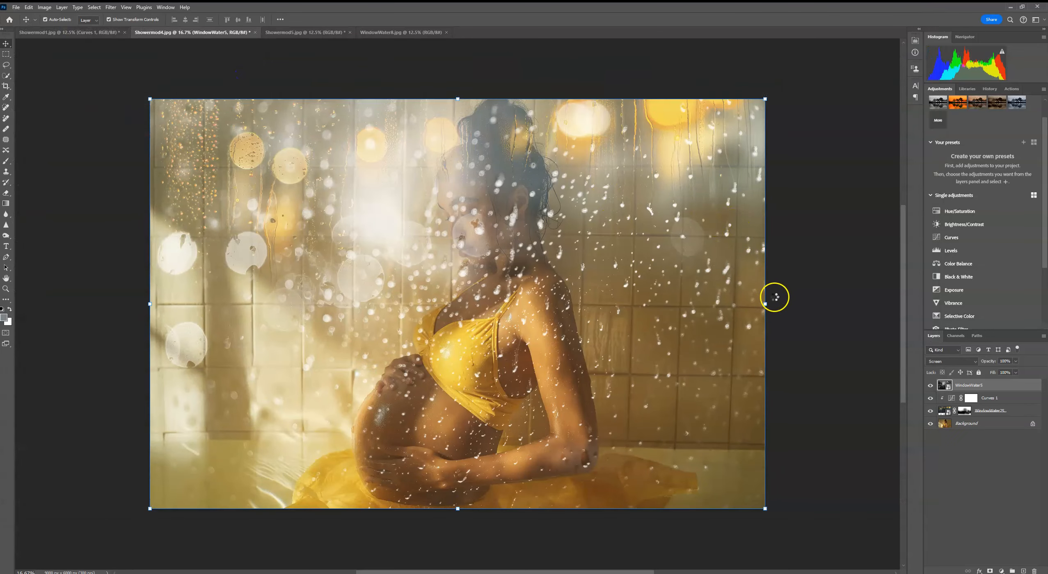
{"action": "left_click", "coordinate": [765, 304]}
{"action": "left_click_drag", "start_coordinate": [765, 305], "coordinate": [718, 310]}
{"action": "left_click", "coordinate": [405, 19]}
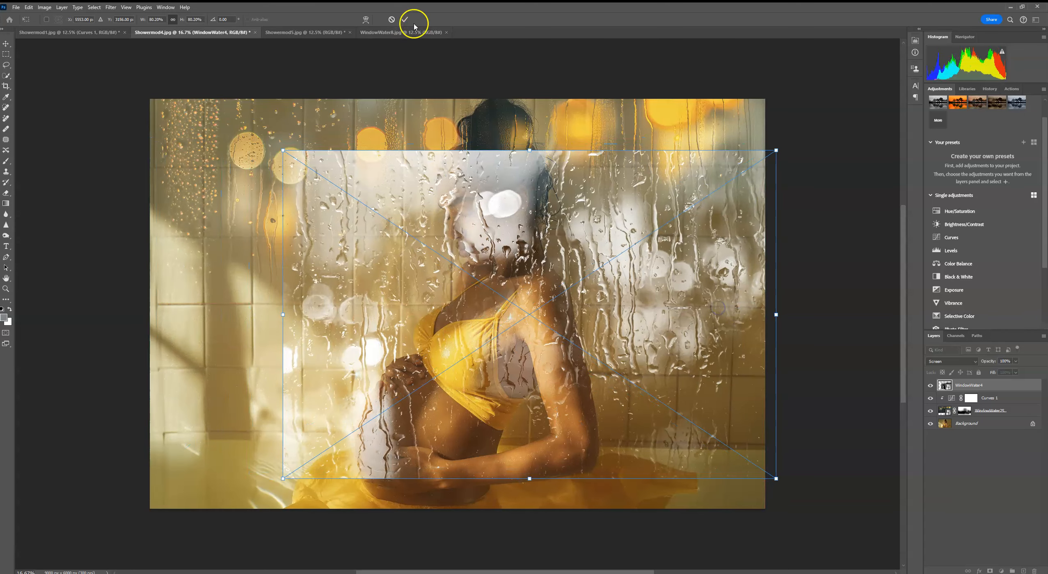
Add a Curves adjustment clipped to the WindowWater4 layer and darken it, mapping input about 175 to output about 69
{"action": "left_click", "coordinate": [975, 242]}
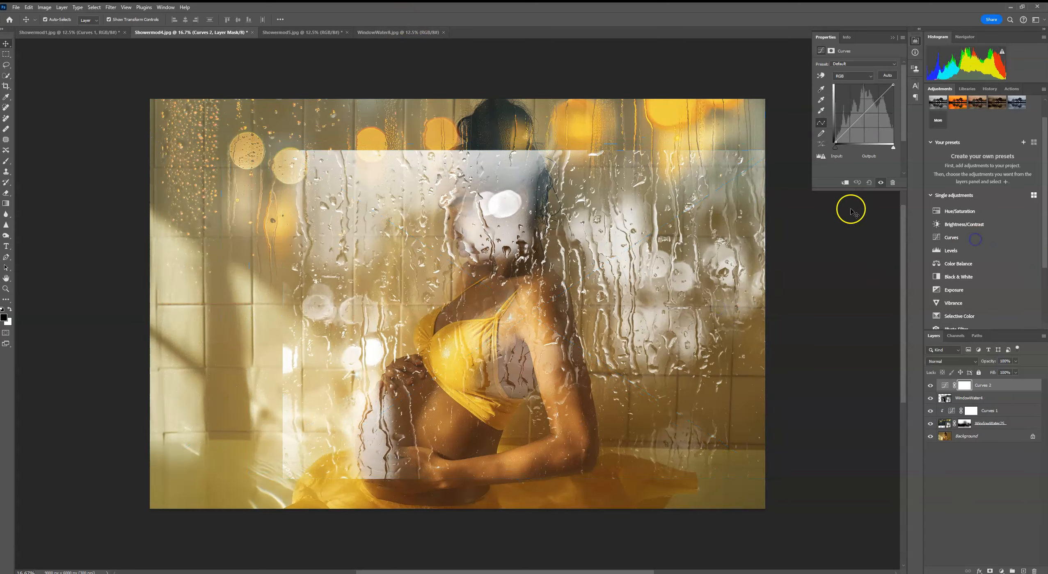
{"action": "left_click_drag", "start_coordinate": [870, 107], "coordinate": [874, 126]}
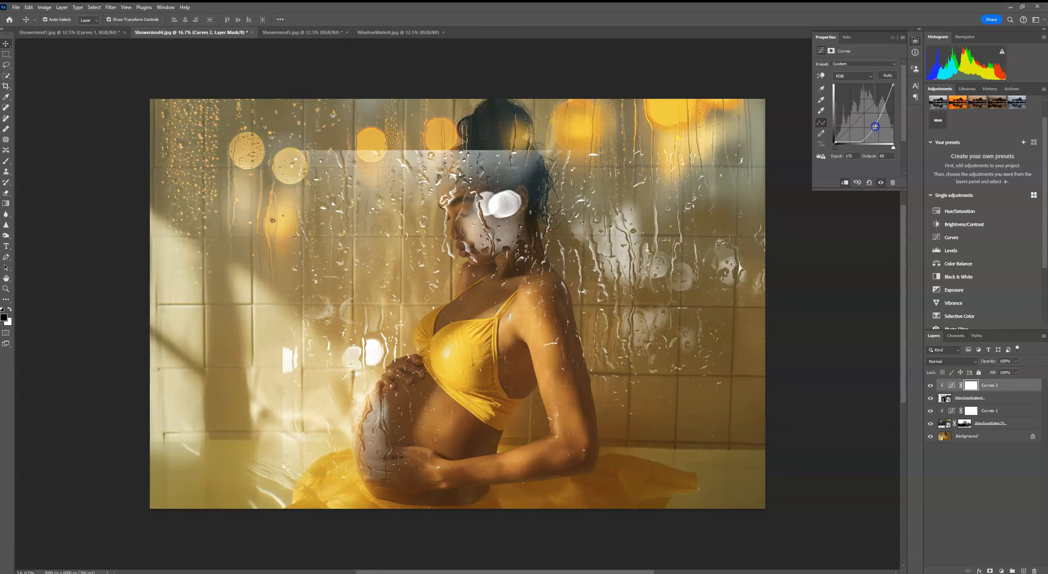
Add a layer mask to the WindowWater4 overlay and paint black over the woman and the overlay's hard edges
{"action": "left_click", "coordinate": [986, 398]}
{"action": "left_click", "coordinate": [990, 571]}
{"action": "left_click", "coordinate": [6, 161]}
{"action": "key", "text": "d"}
{"action": "mouse_move", "coordinate": [347, 142]}
{"action": "left_mouse_down"}
{"action": "mouse_move", "coordinate": [440, 117]}
{"action": "mouse_move", "coordinate": [556, 115]}
{"action": "mouse_move", "coordinate": [498, 205]}
{"action": "left_mouse_up"}
{"action": "left_click", "coordinate": [189, 19]}
{"action": "mouse_move", "coordinate": [345, 188]}
{"action": "left_mouse_down"}
{"action": "mouse_move", "coordinate": [342, 386]}
{"action": "mouse_move", "coordinate": [379, 421]}
{"action": "left_mouse_up"}
{"action": "mouse_move", "coordinate": [323, 333]}
{"action": "left_mouse_down"}
{"action": "mouse_move", "coordinate": [338, 417]}
{"action": "mouse_move", "coordinate": [494, 409]}
{"action": "left_mouse_up"}
{"action": "left_click_drag", "start_coordinate": [616, 377], "coordinate": [673, 397]}
{"action": "mouse_move", "coordinate": [682, 322]}
{"action": "left_mouse_down"}
{"action": "mouse_move", "coordinate": [561, 201]}
{"action": "mouse_move", "coordinate": [442, 306]}
{"action": "left_mouse_up"}
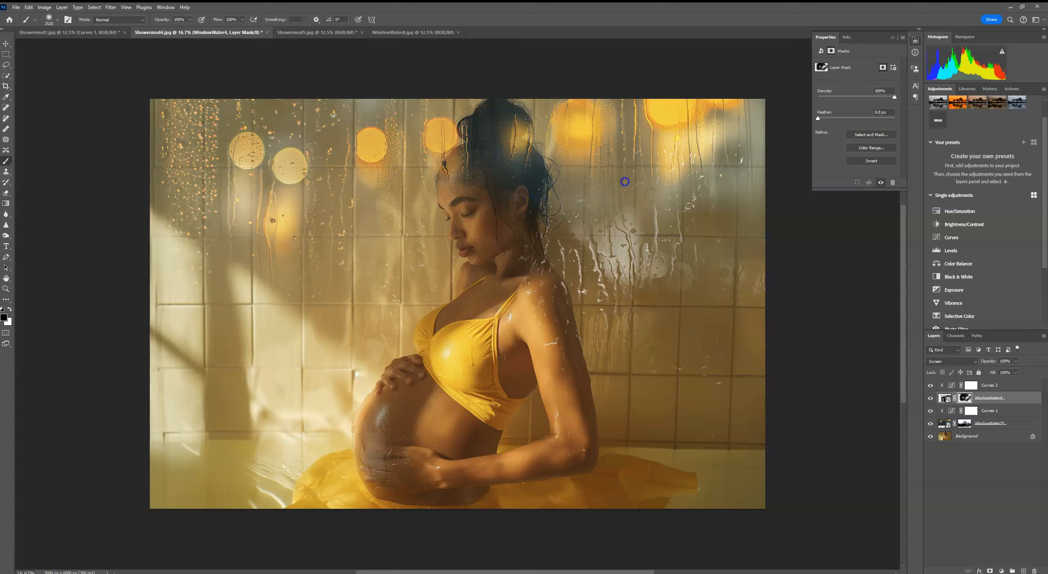
Lower the WindowWater4 overlay's opacity to 33% and shift it down and right past the photo's edges
{"action": "left_click", "coordinate": [1015, 362]}
{"action": "left_click_drag", "start_coordinate": [1010, 372], "coordinate": [991, 371]}
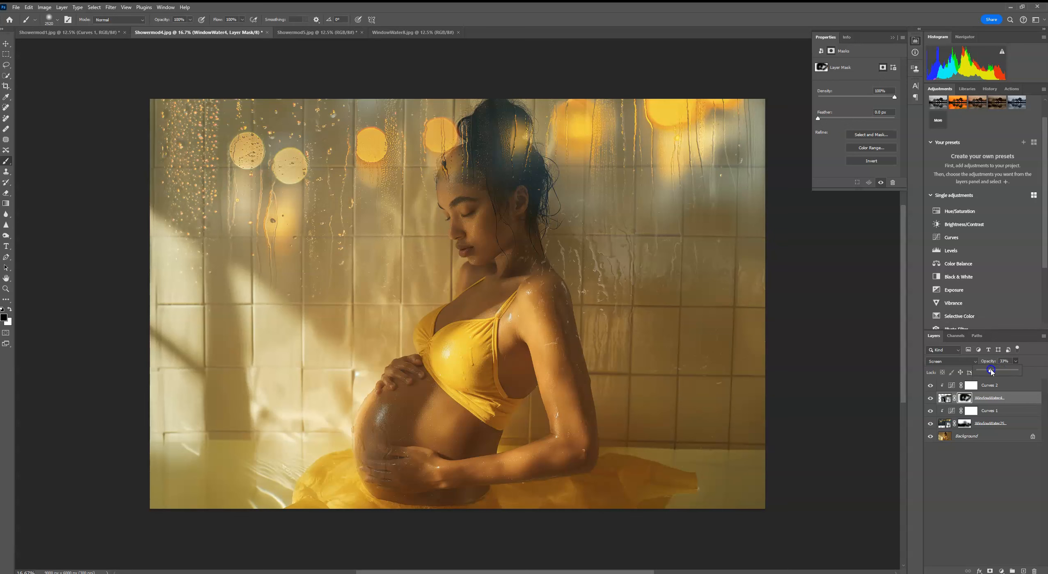
{"action": "left_click", "coordinate": [6, 44]}
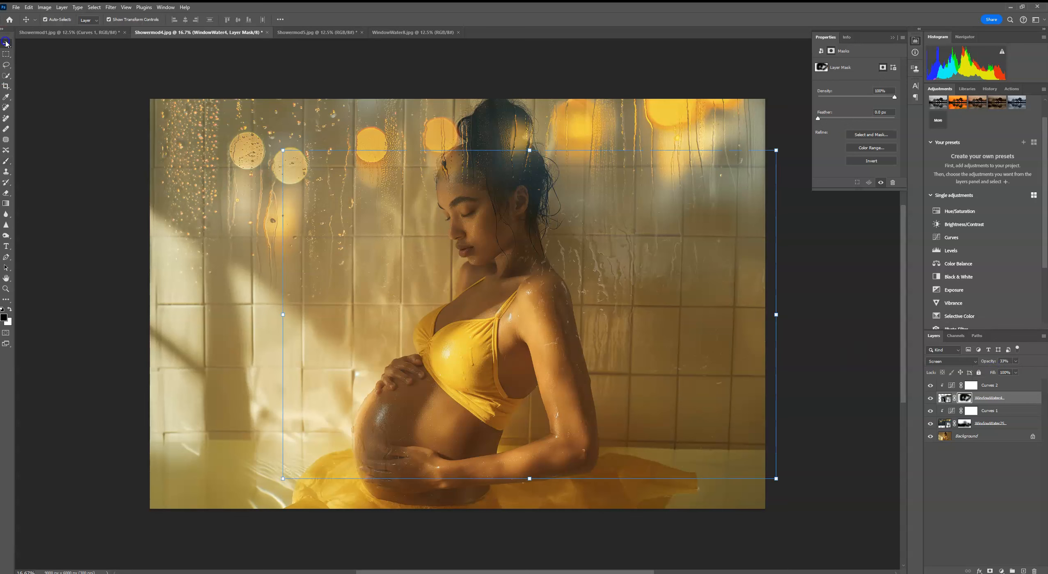
{"action": "key", "text": "ctrl+t"}
{"action": "left_click_drag", "start_coordinate": [732, 200], "coordinate": [765, 260]}
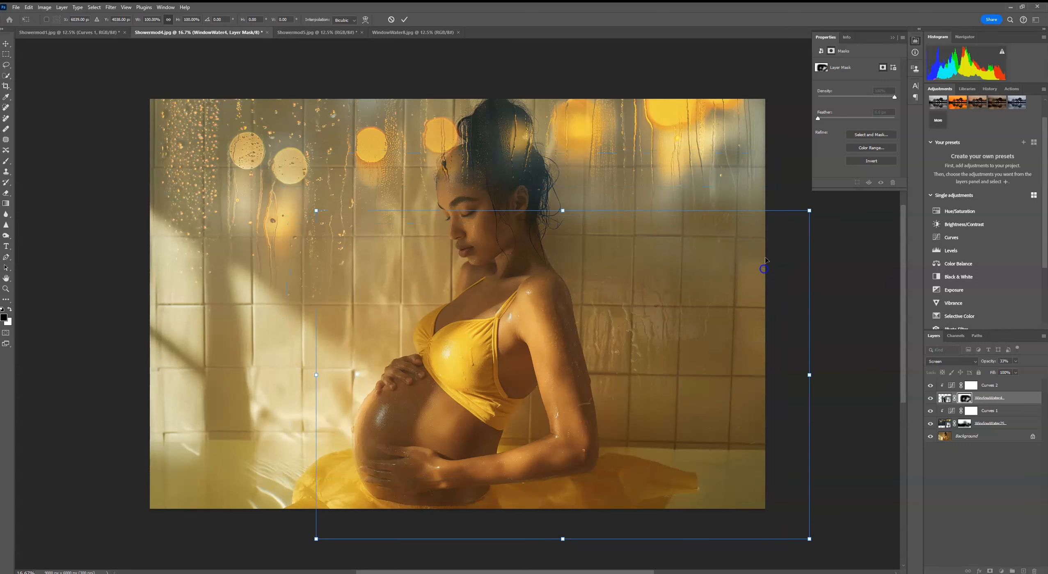
Delete the WindowWater4 overlay together with its clipped Curves 2 adjustment
{"action": "left_click", "coordinate": [1005, 386]}
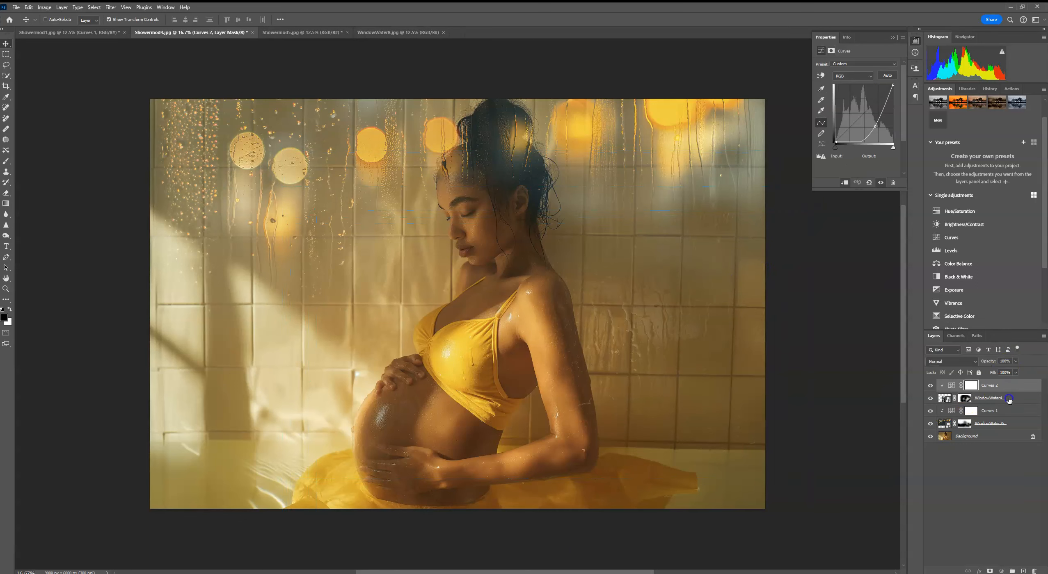
{"action": "left_click", "coordinate": [1009, 399], "text": "shift"}
{"action": "left_click", "coordinate": [1034, 570]}
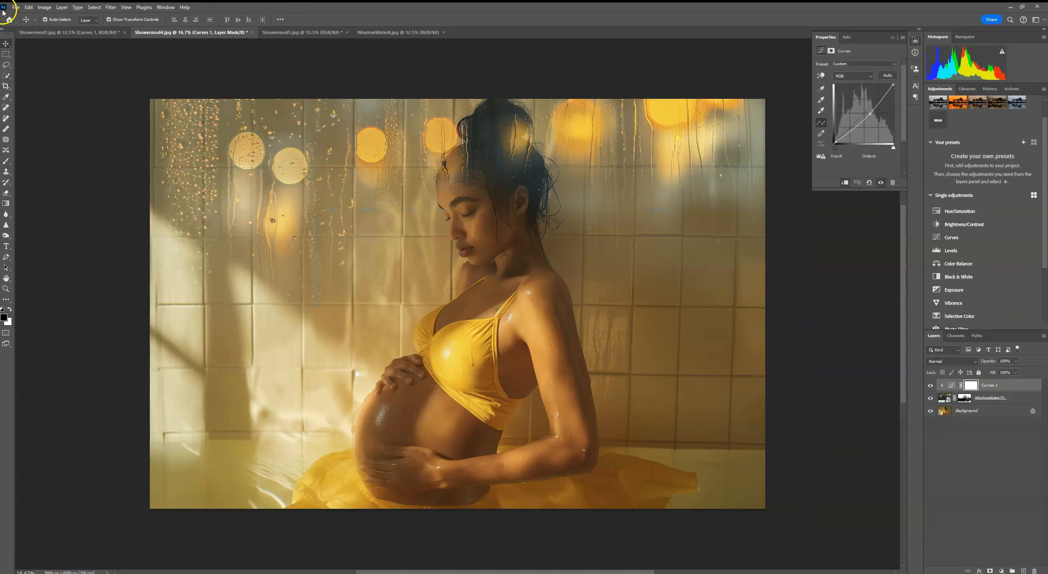
Place WindowWater20 as an embedded overlay over the photo's lower-right wall area and set it to Screen blending
{"action": "left_click", "coordinate": [16, 7]}
{"action": "left_click", "coordinate": [41, 178]}
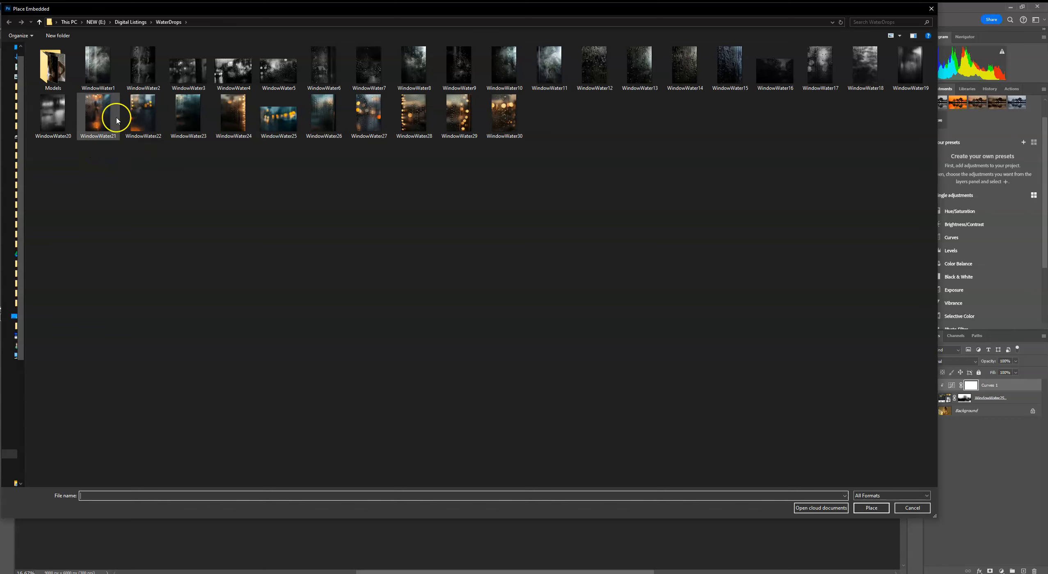
{"action": "double_click", "coordinate": [52, 117]}
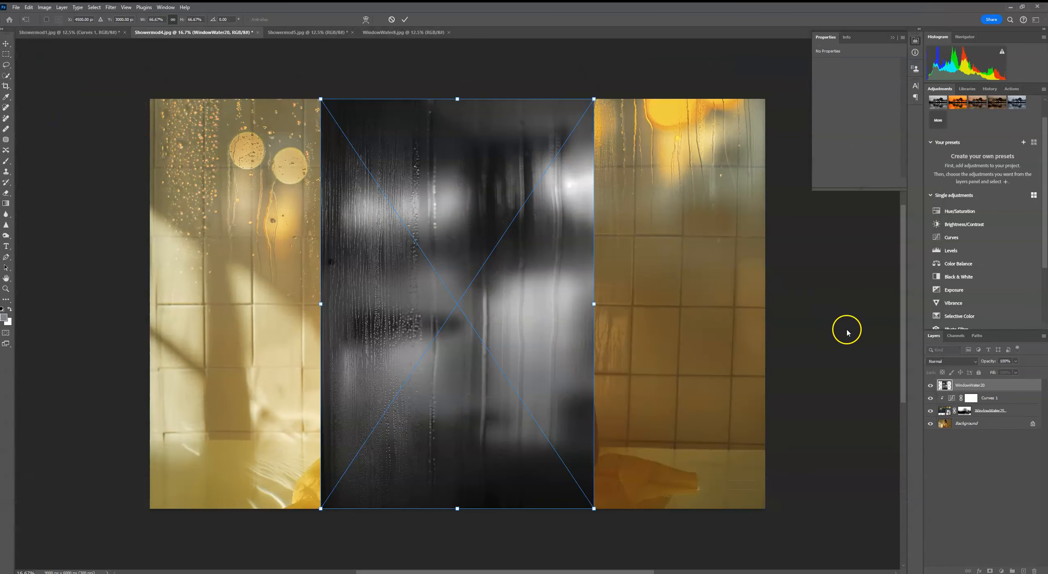
{"action": "left_click_drag", "start_coordinate": [554, 248], "coordinate": [800, 373]}
{"action": "left_click_drag", "start_coordinate": [694, 263], "coordinate": [700, 237]}
{"action": "left_click", "coordinate": [404, 19]}
{"action": "left_click", "coordinate": [973, 361]}
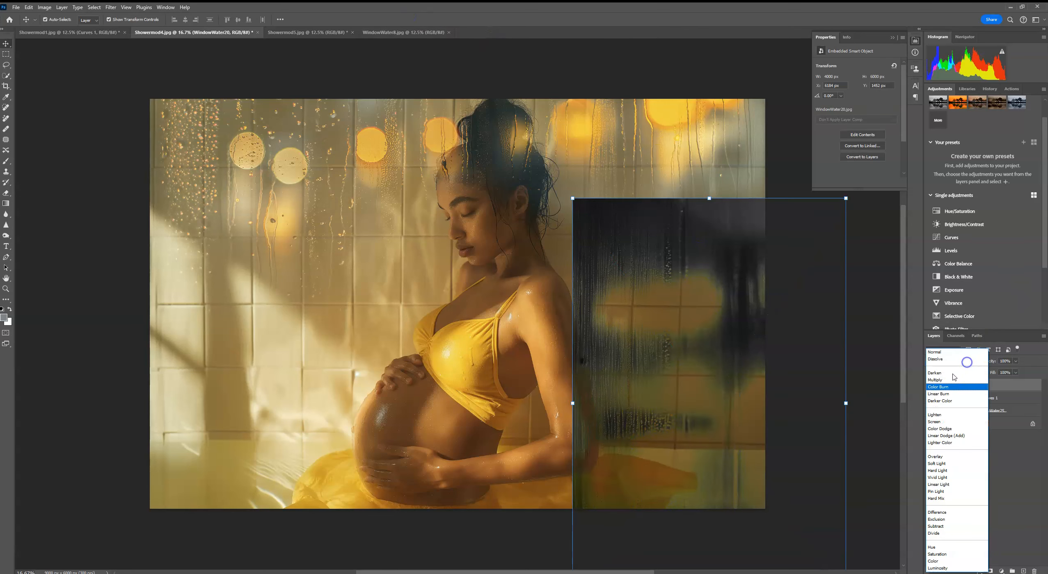
{"action": "left_click", "coordinate": [951, 427]}
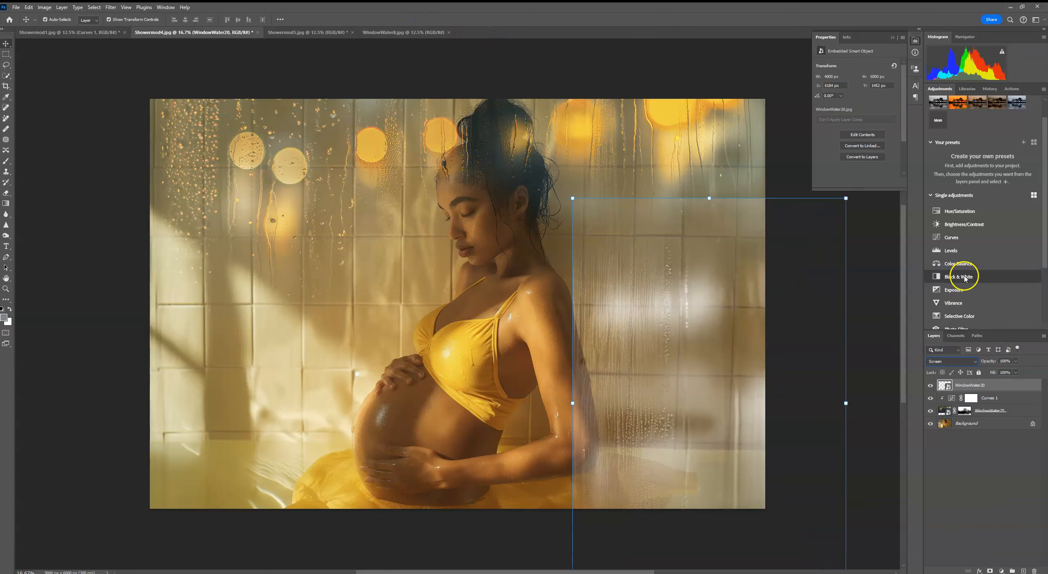
Add a Curves adjustment clipped to the WindowWater20 overlay and darken it, mapping input about 137 to output about 75
{"action": "left_click", "coordinate": [966, 239]}
{"action": "left_click", "coordinate": [844, 183]}
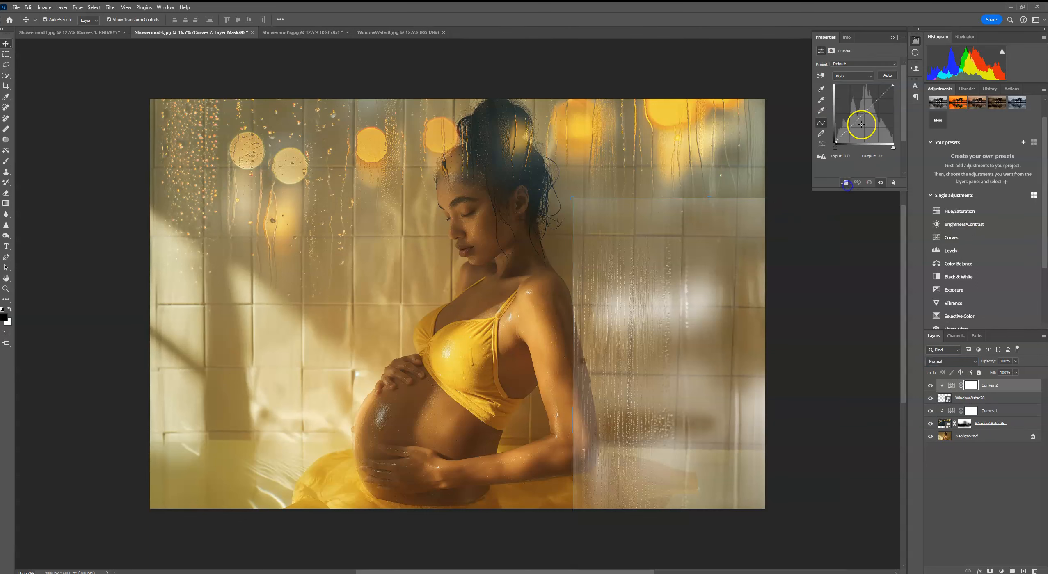
{"action": "left_click_drag", "start_coordinate": [861, 116], "coordinate": [864, 124]}
{"action": "left_click", "coordinate": [993, 399]}
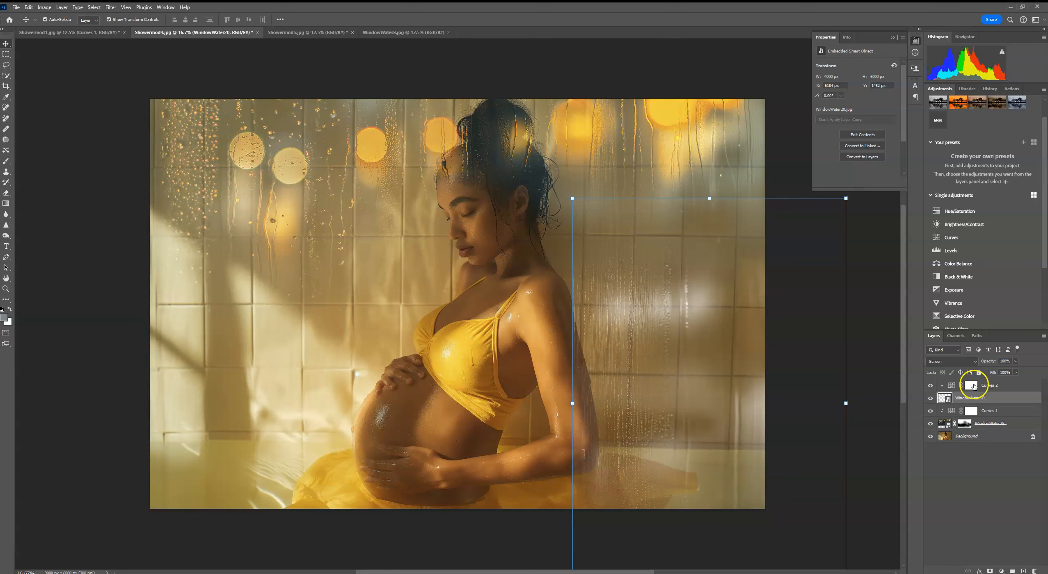
{"action": "left_click", "coordinate": [954, 386]}
{"action": "left_click_drag", "start_coordinate": [865, 124], "coordinate": [867, 125]}
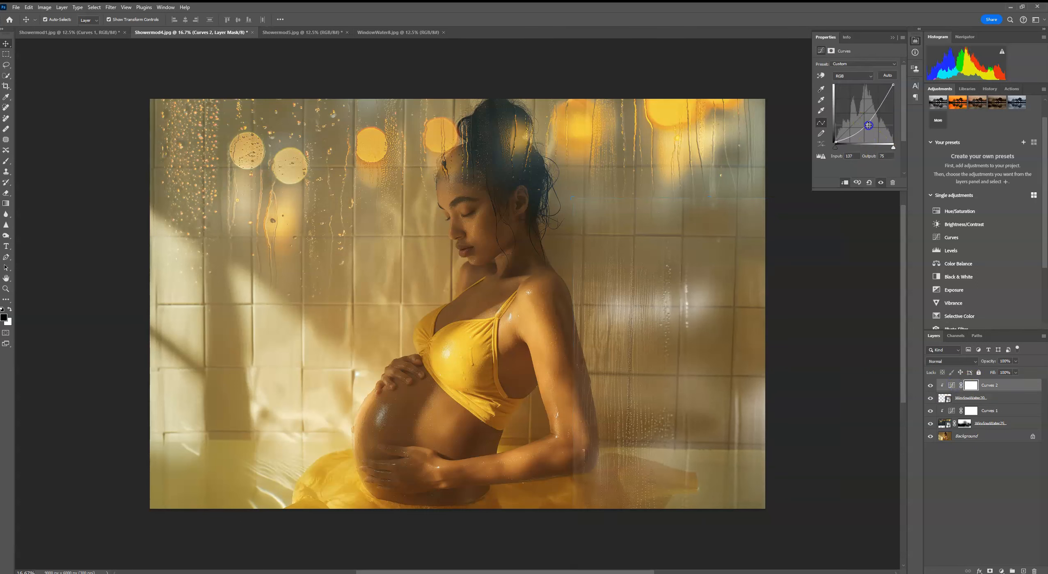
Add a layer mask to the WindowWater20 overlay and paint black over its hard edges and the woman
{"action": "left_click", "coordinate": [956, 401]}
{"action": "left_click", "coordinate": [988, 570]}
{"action": "left_click", "coordinate": [6, 160]}
{"action": "mouse_move", "coordinate": [520, 524]}
{"action": "left_mouse_down"}
{"action": "mouse_move", "coordinate": [599, 480]}
{"action": "mouse_move", "coordinate": [743, 491]}
{"action": "mouse_move", "coordinate": [764, 246]}
{"action": "left_mouse_up"}
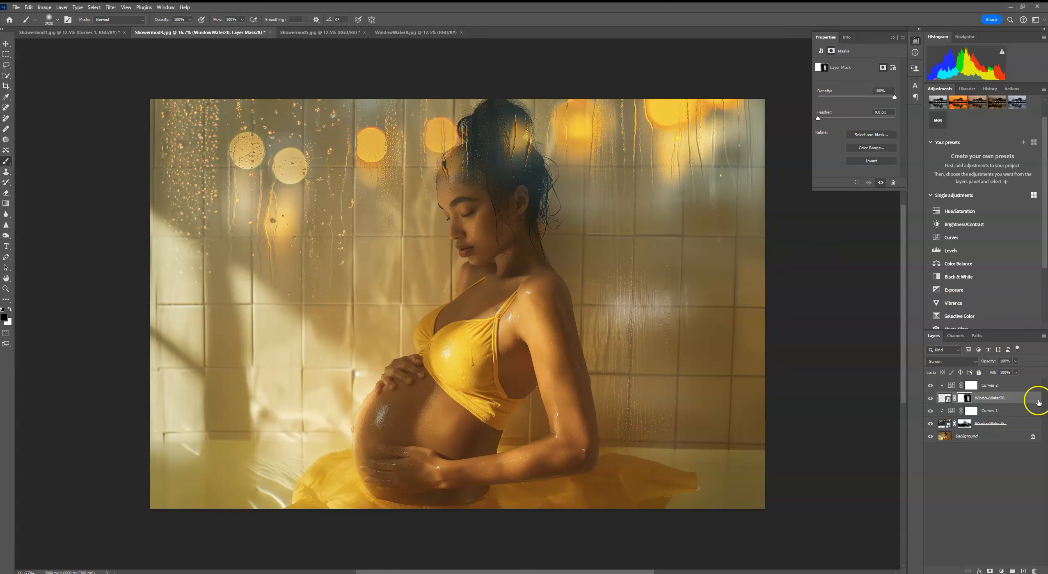
Mirror the WindowWater20 overlay horizontally, move it over the middle of the photo and deselect the layer
{"action": "key", "text": "v"}
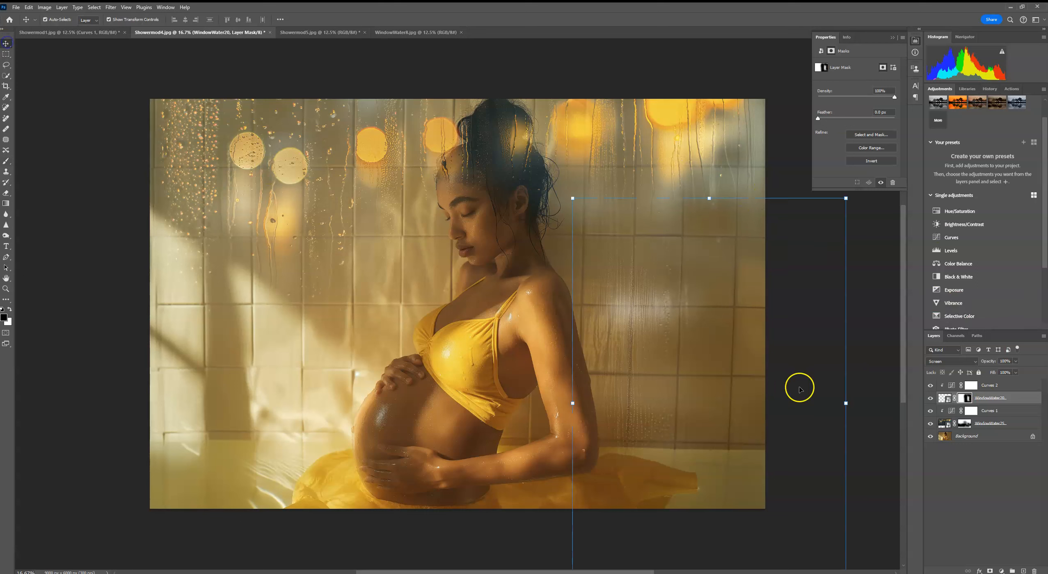
{"action": "left_click_drag", "start_coordinate": [845, 404], "coordinate": [299, 403]}
{"action": "left_click_drag", "start_coordinate": [435, 403], "coordinate": [548, 382]}
{"action": "key", "text": "Return"}
{"action": "left_click", "coordinate": [517, 71]}
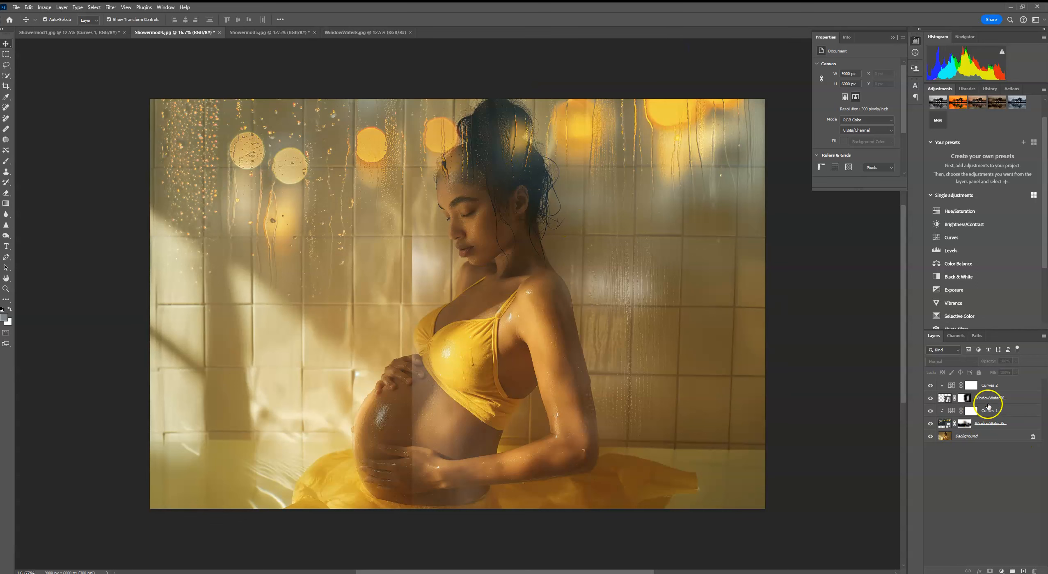
Paint black on the WindowWater20 mask over the woman and the overlay's visible left edge, and hide the overlay
{"action": "left_click", "coordinate": [965, 398]}
{"action": "left_click", "coordinate": [6, 161]}
{"action": "mouse_move", "coordinate": [382, 162]}
{"action": "left_mouse_down"}
{"action": "mouse_move", "coordinate": [434, 369]}
{"action": "mouse_move", "coordinate": [447, 484]}
{"action": "left_mouse_up"}
{"action": "left_click_drag", "start_coordinate": [616, 410], "coordinate": [568, 452]}
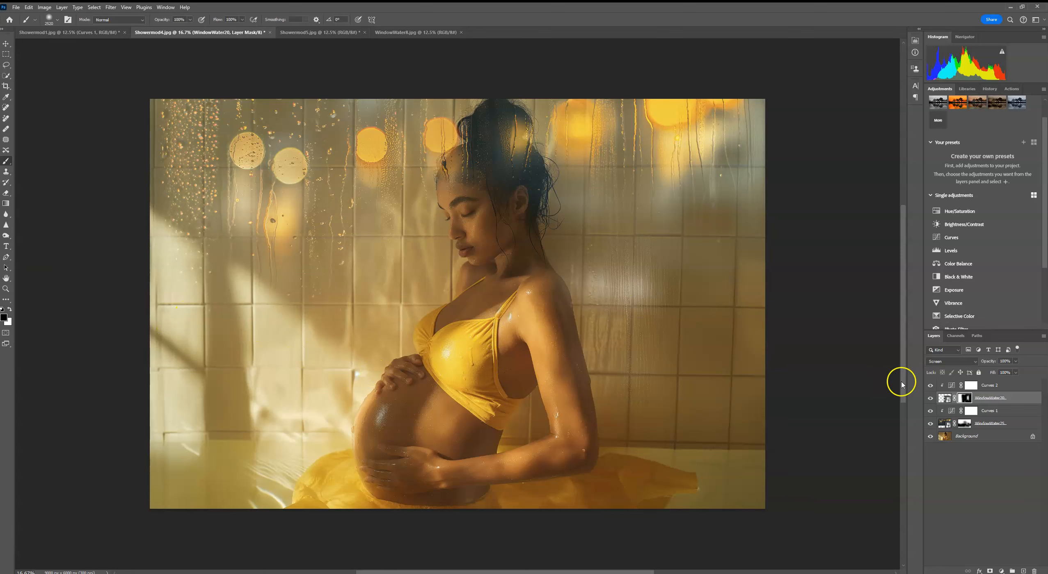
{"action": "left_click", "coordinate": [930, 397]}
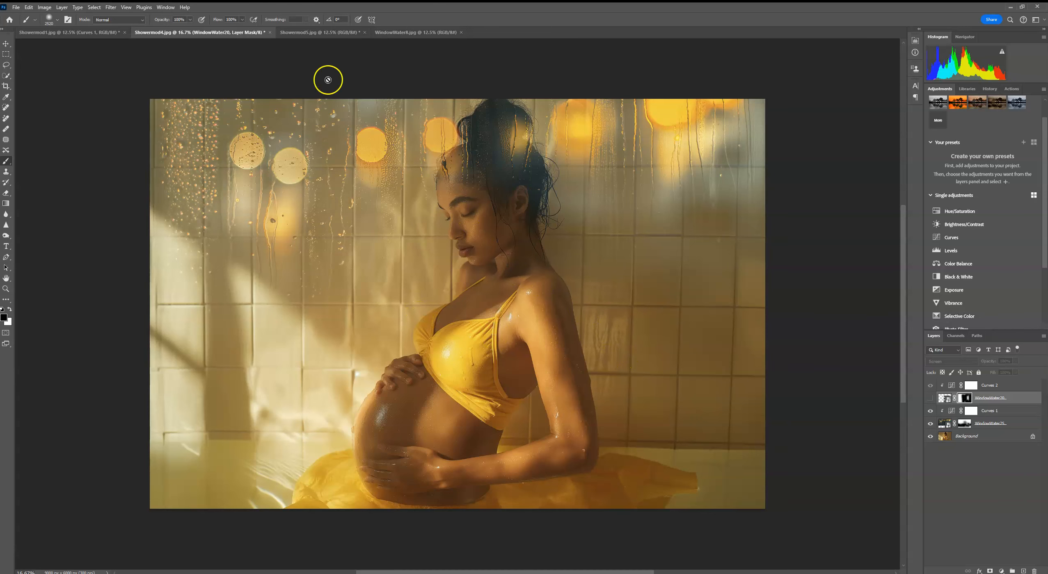
Switch to Showermod5.jpg and delete its existing Layer 1 overlay
{"action": "left_click", "coordinate": [312, 32]}
{"action": "left_click", "coordinate": [691, 163]}
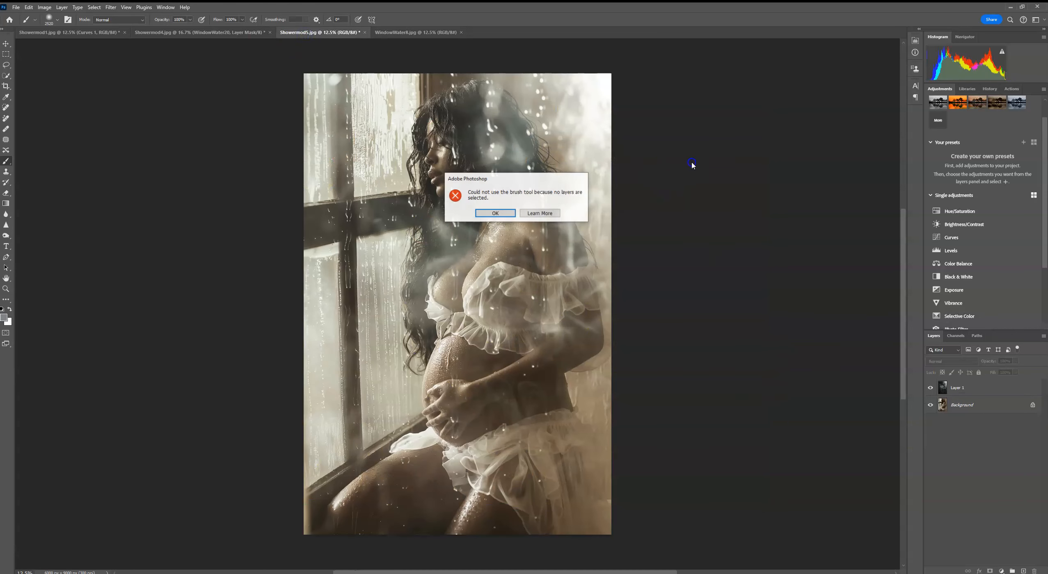
{"action": "left_click_drag", "start_coordinate": [1013, 392], "coordinate": [1033, 571]}
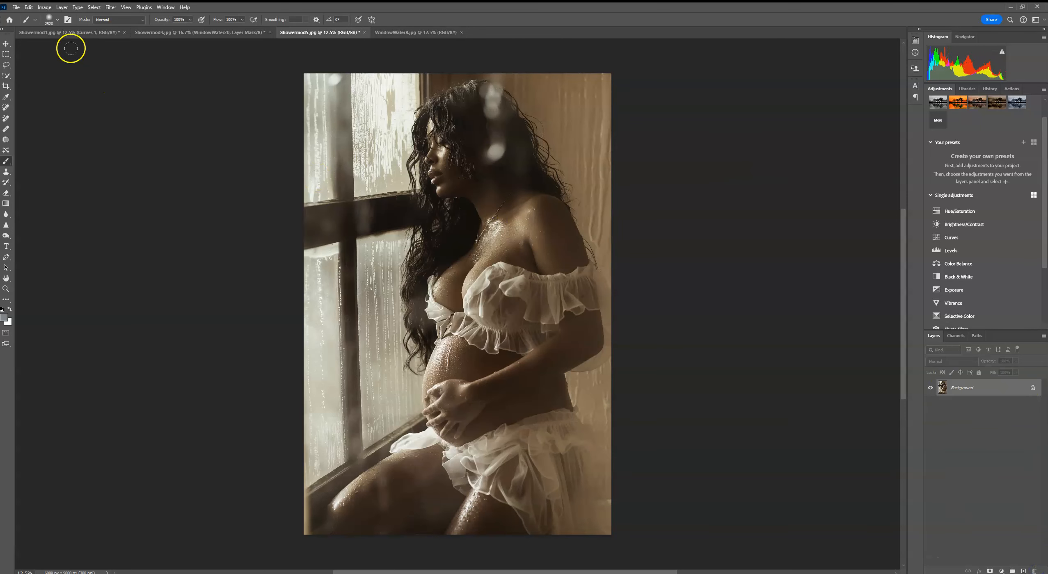
Place WindowWater11 as an embedded overlay above the Showermod5 photo and flip it horizontally
{"action": "left_click", "coordinate": [16, 7]}
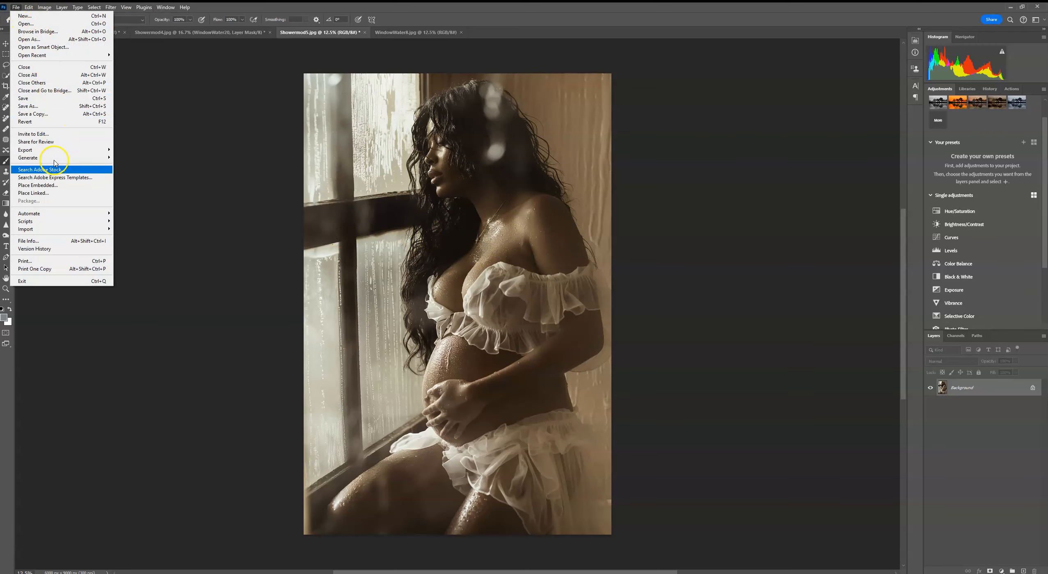
{"action": "left_click", "coordinate": [49, 185]}
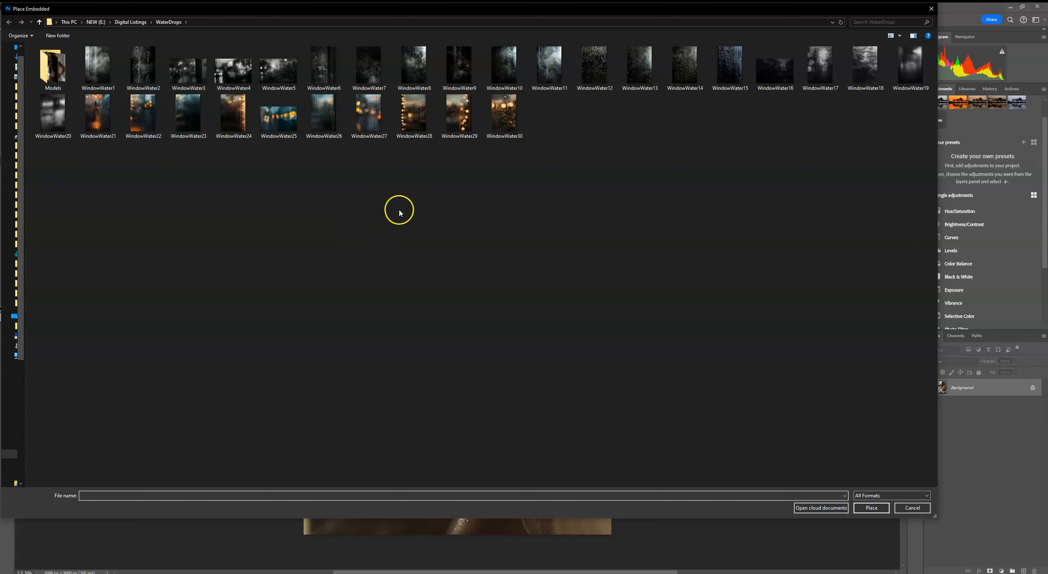
{"action": "double_click", "coordinate": [551, 70]}
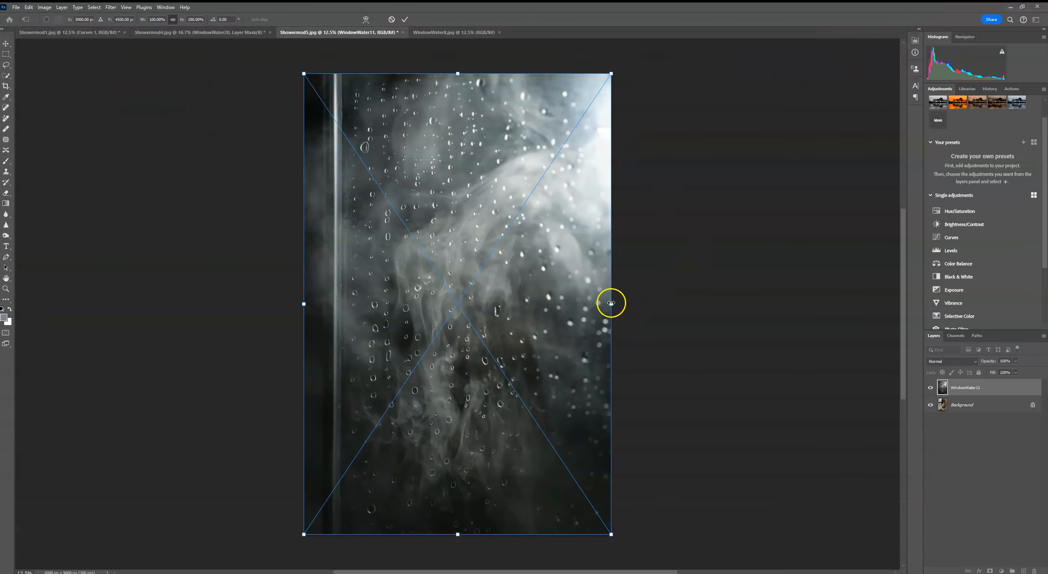
{"action": "right_click", "coordinate": [576, 290]}
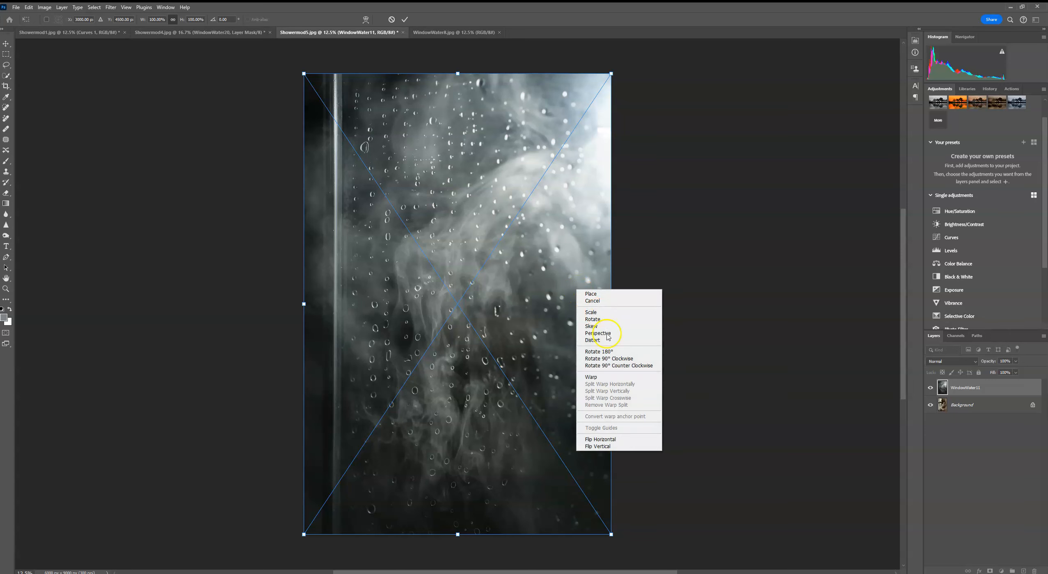
{"action": "left_click", "coordinate": [620, 440]}
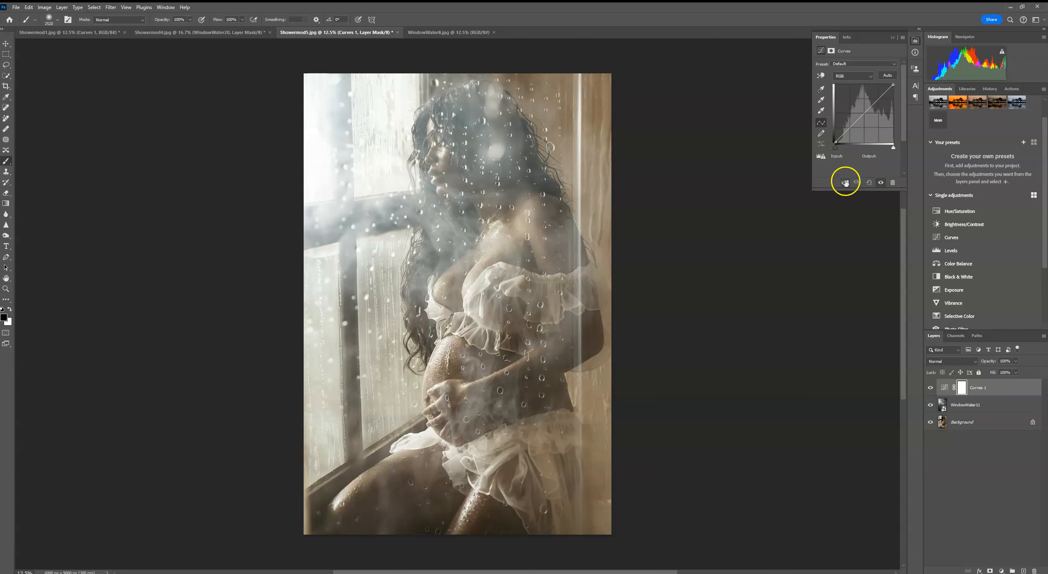
Darken the overlay by pulling down the midtones of its clipped Curves adjustment
{"action": "left_click_drag", "start_coordinate": [866, 110], "coordinate": [866, 123]}
{"action": "left_click", "coordinate": [892, 37]}
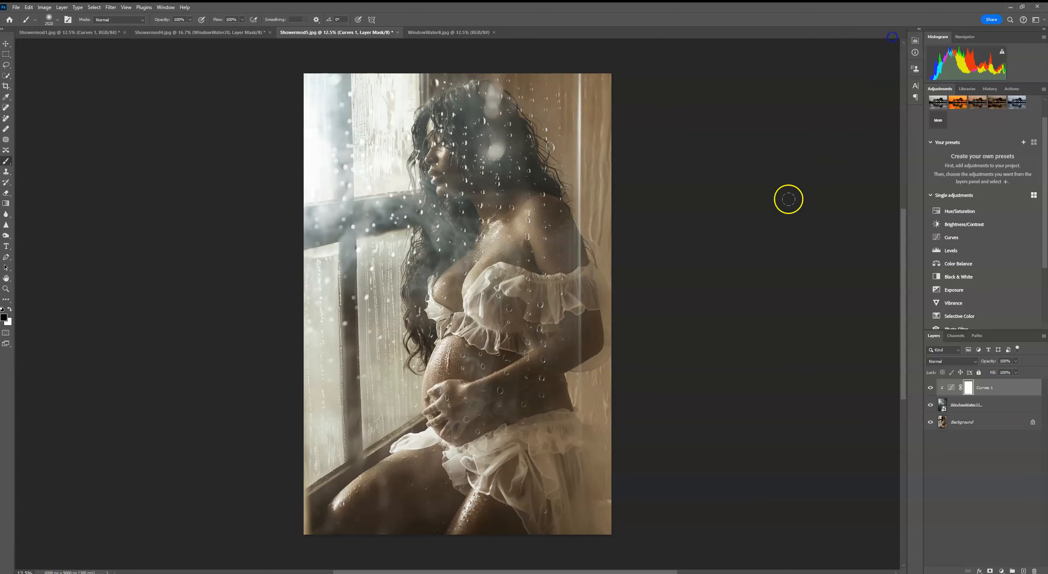
Replace the WindowWater11 overlay's contents with WindowWater2 and compare the photo with and without it
{"action": "left_click", "coordinate": [977, 408]}
{"action": "right_click", "coordinate": [977, 408]}
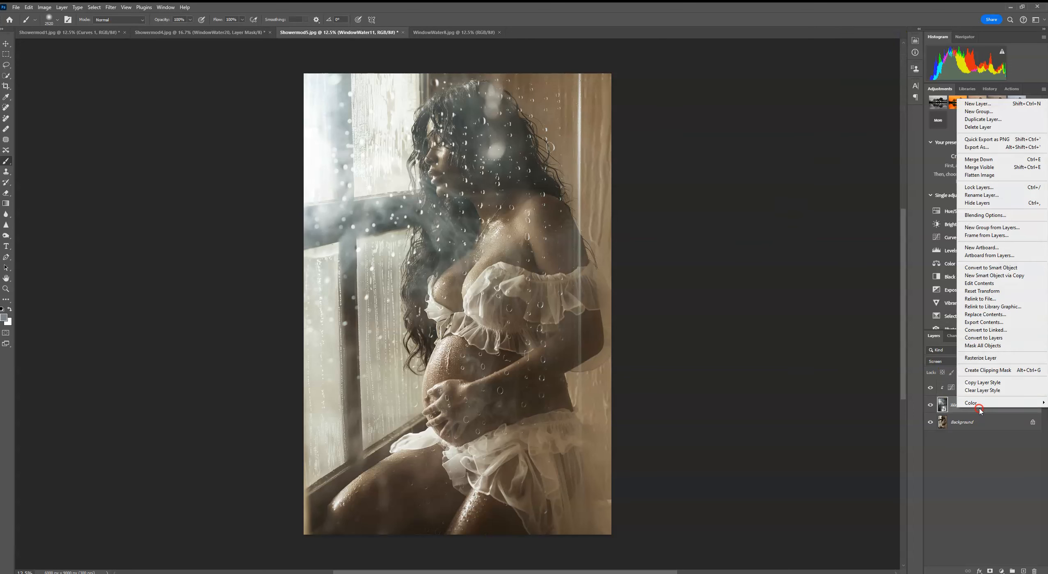
{"action": "left_click", "coordinate": [983, 315]}
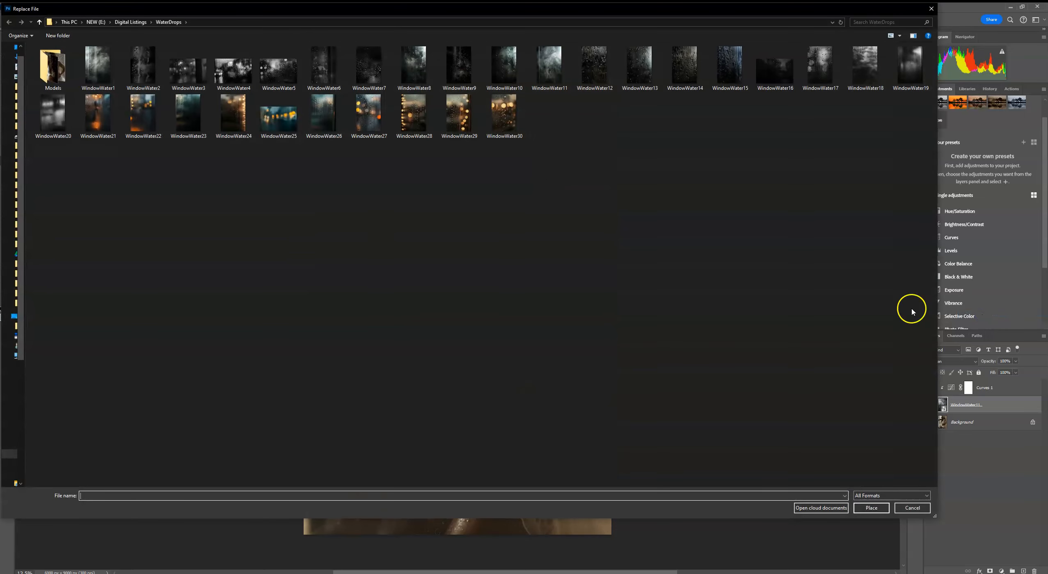
{"action": "double_click", "coordinate": [144, 65]}
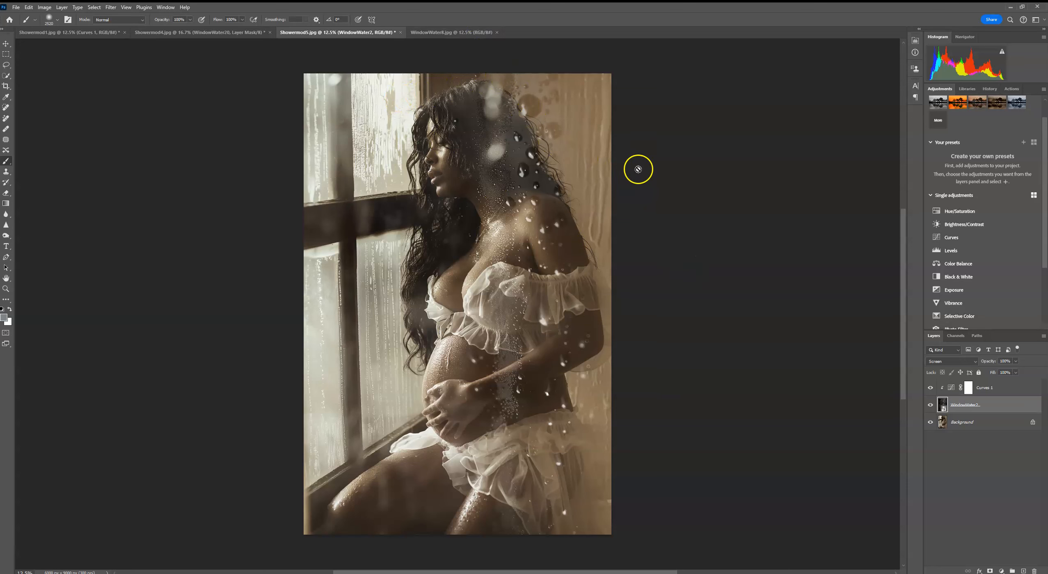
{"action": "left_click", "coordinate": [930, 405]}
{"action": "left_click", "coordinate": [930, 405]}
Add a Levels adjustment clipped to the WindowWater2 overlay and raise its shadow input level to about 11
{"action": "left_click", "coordinate": [988, 393]}
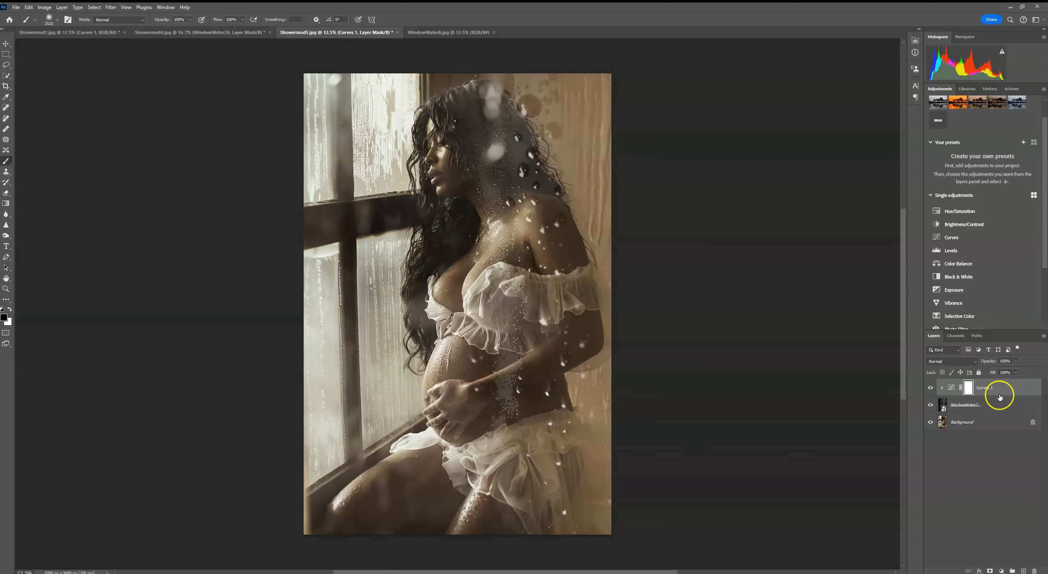
{"action": "left_click", "coordinate": [995, 406]}
{"action": "left_click", "coordinate": [1004, 388]}
{"action": "left_click", "coordinate": [990, 408]}
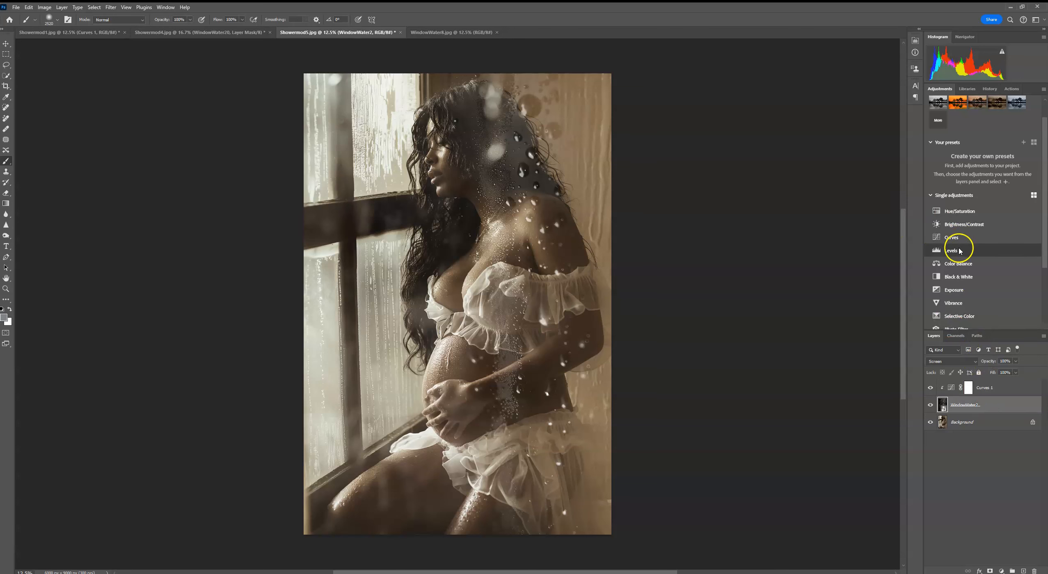
{"action": "left_click", "coordinate": [951, 251]}
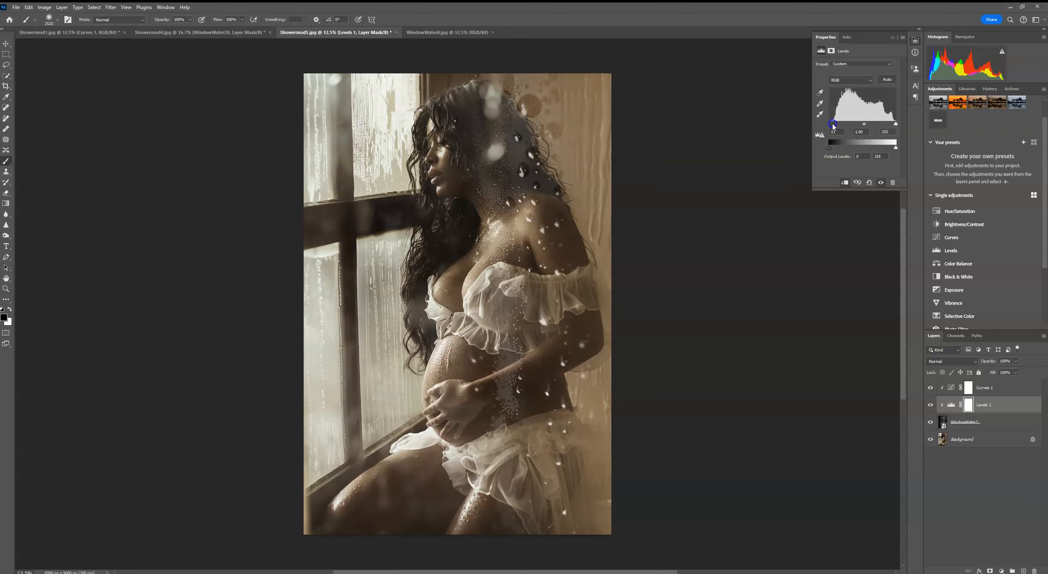
{"action": "left_click_drag", "start_coordinate": [830, 148], "coordinate": [832, 149]}
{"action": "left_click", "coordinate": [891, 37]}
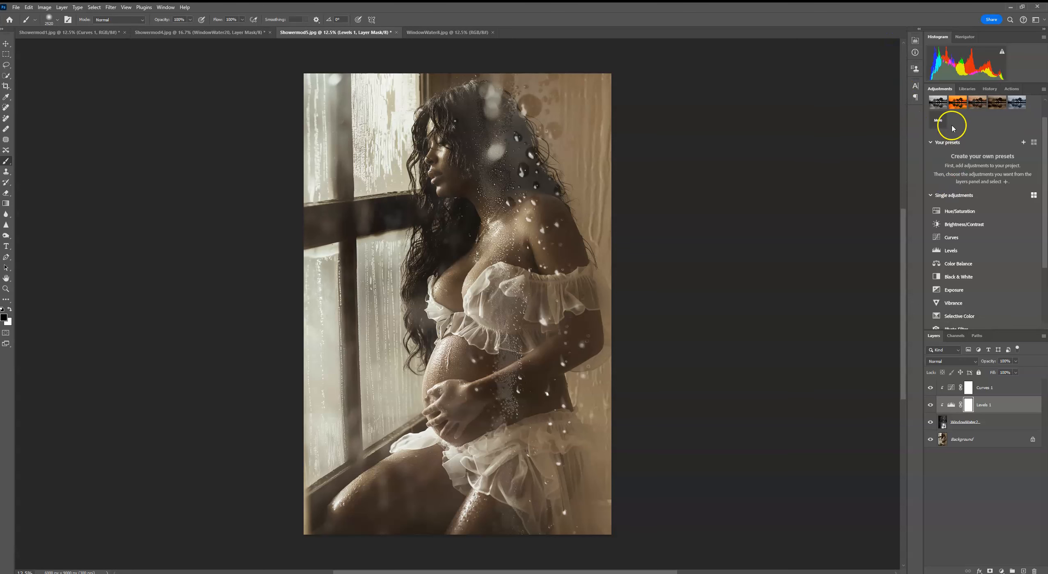
{"action": "left_click", "coordinate": [930, 407]}
Mask the WindowWater2 overlay, painting black over the large drops around the woman's hair, and compare with the overlay hidden
{"action": "left_click", "coordinate": [966, 429]}
{"action": "left_click", "coordinate": [988, 571]}
{"action": "key", "text": "d"}
{"action": "mouse_move", "coordinate": [535, 178]}
{"action": "left_mouse_down"}
{"action": "mouse_move", "coordinate": [560, 205]}
{"action": "mouse_move", "coordinate": [542, 152]}
{"action": "mouse_move", "coordinate": [549, 79]}
{"action": "left_mouse_up"}
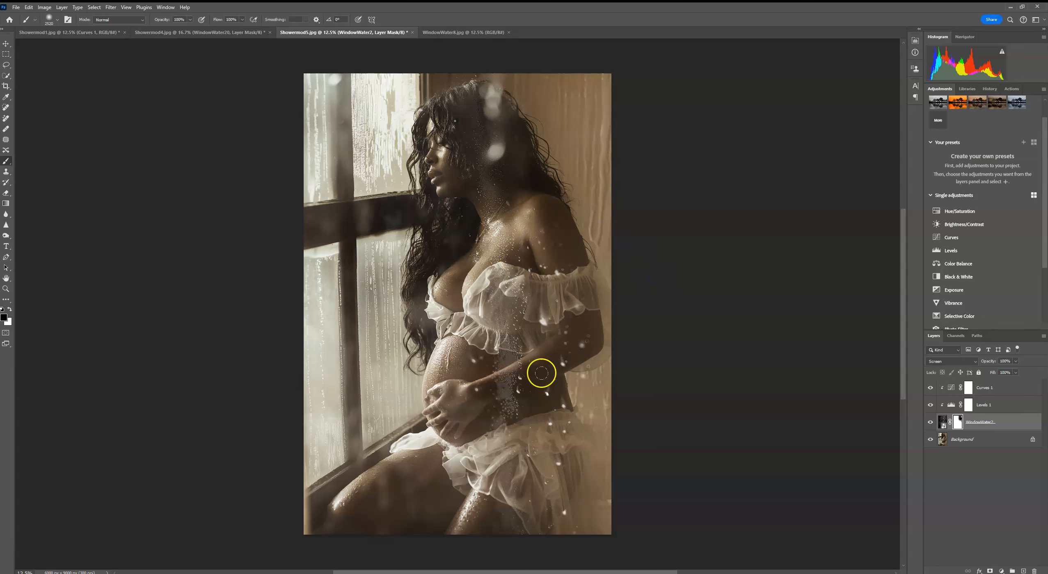
{"action": "left_click", "coordinate": [931, 423]}
{"action": "left_click", "coordinate": [930, 423]}
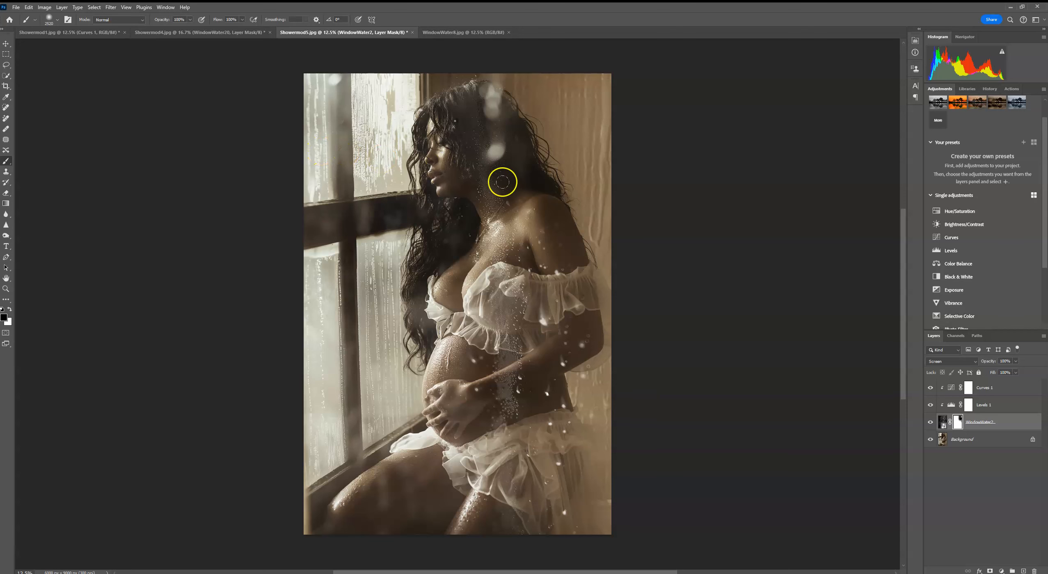
Add a Hue/Saturation adjustment clipped to the water-drop overlay in Showermod1.jpg and shift its hue to tint the drops purple
{"action": "left_click", "coordinate": [196, 33]}
{"action": "left_click", "coordinate": [88, 32]}
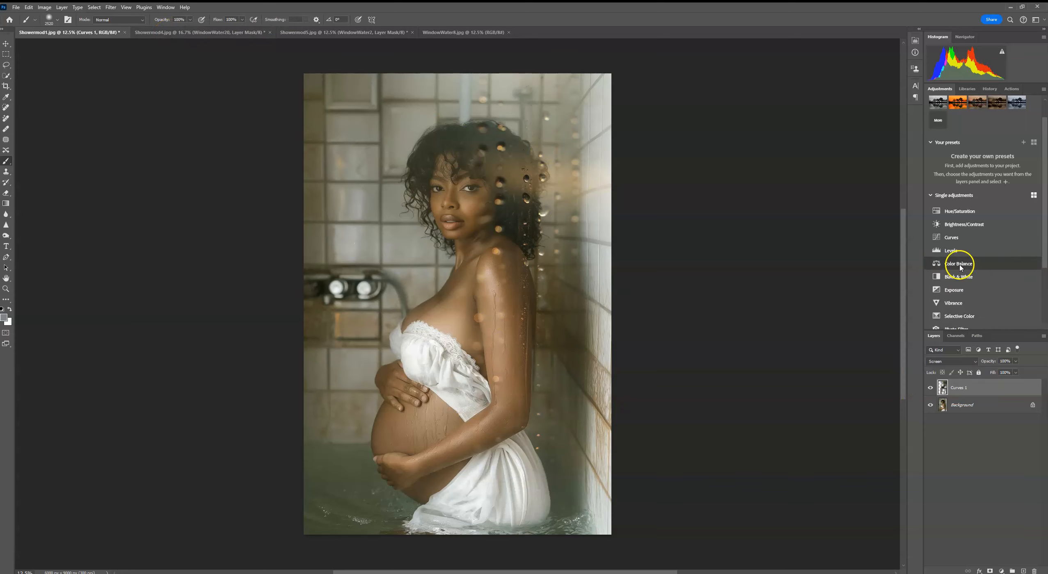
{"action": "left_click", "coordinate": [972, 212]}
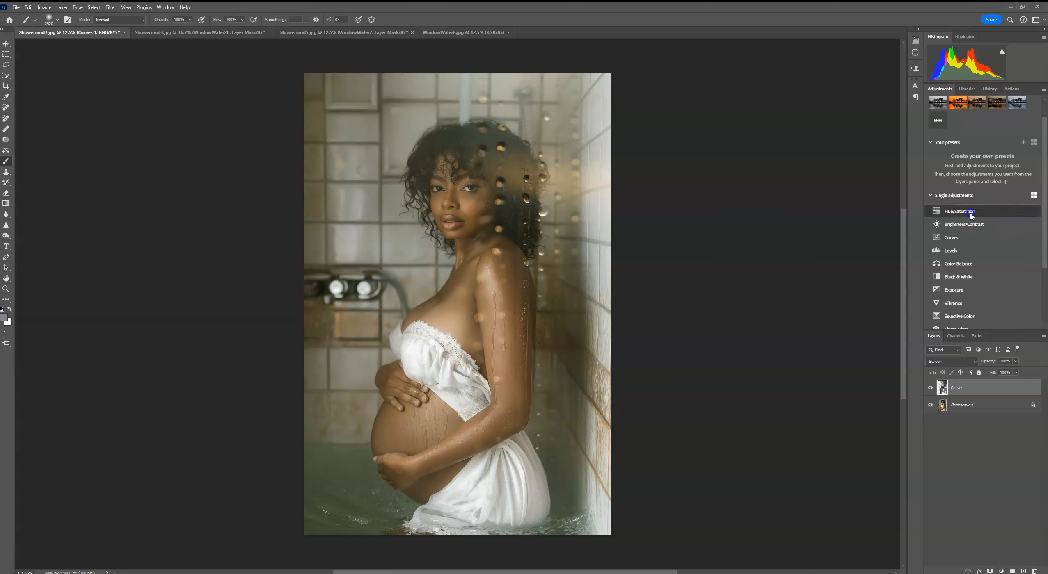
{"action": "left_click", "coordinate": [845, 183]}
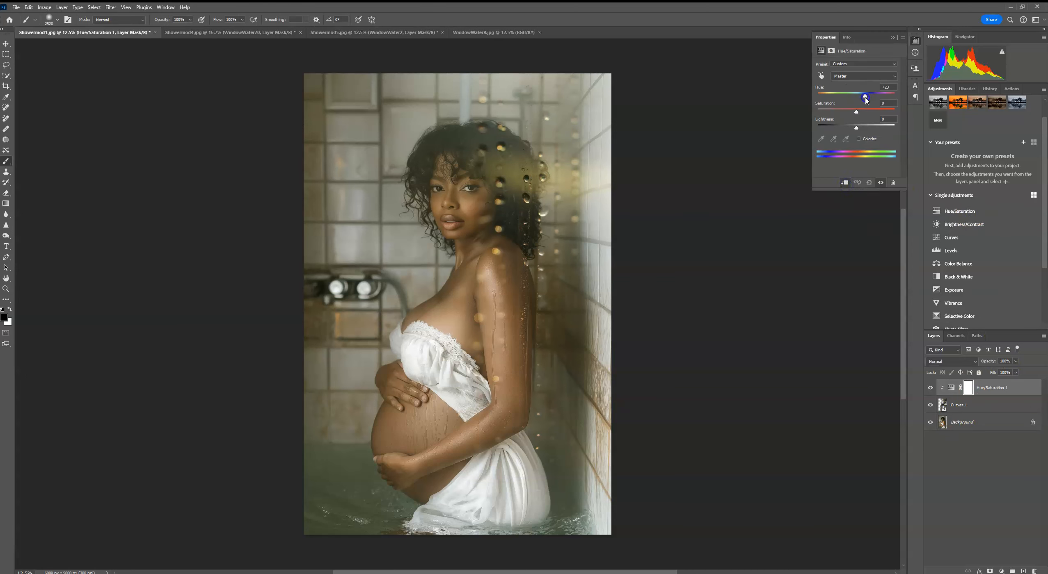
{"action": "left_click_drag", "start_coordinate": [874, 97], "coordinate": [877, 98]}
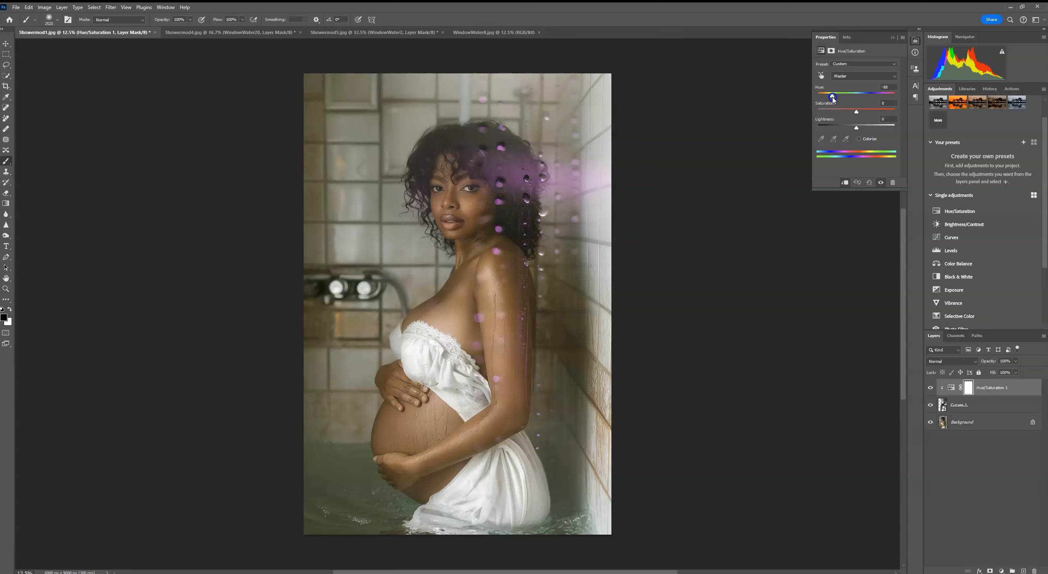
{"action": "mouse_move", "coordinate": [832, 98]}
{"action": "left_mouse_down"}
{"action": "mouse_move", "coordinate": [891, 109]}
{"action": "mouse_move", "coordinate": [842, 111]}
{"action": "left_mouse_up"}
{"action": "left_click", "coordinate": [892, 37]}
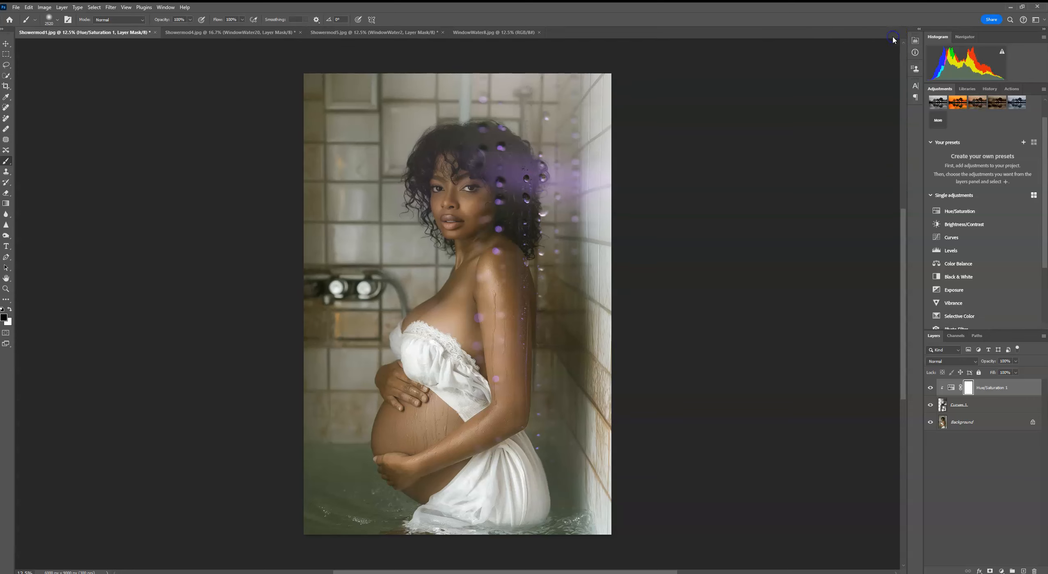
Add a Brightness/Contrast adjustment clipped to the lower water-drop overlay in Showermod4.jpg
{"action": "left_click", "coordinate": [238, 33]}
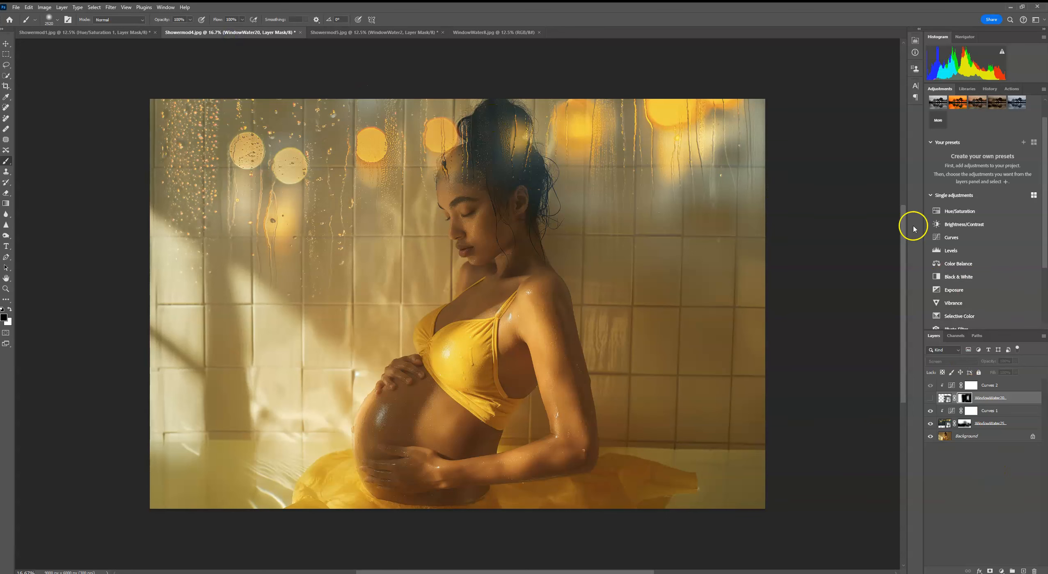
{"action": "left_click", "coordinate": [982, 423]}
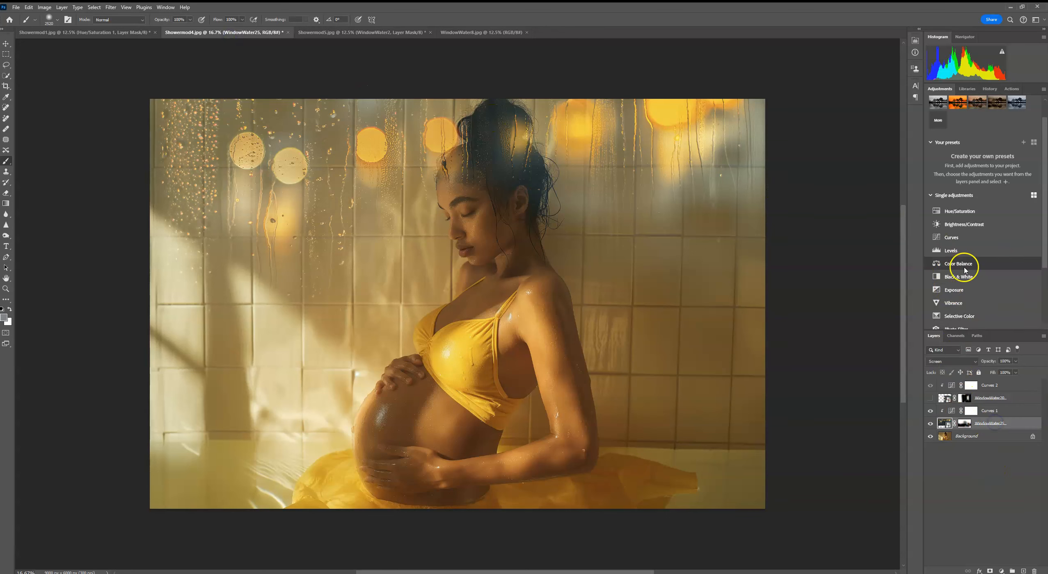
{"action": "left_click", "coordinate": [969, 225]}
Try a slight hue shift with a Hue/Saturation adjustment above the lower overlay and delete that adjustment
{"action": "left_click", "coordinate": [965, 211]}
{"action": "mouse_move", "coordinate": [856, 95]}
{"action": "left_mouse_down"}
{"action": "mouse_move", "coordinate": [889, 103]}
{"action": "mouse_move", "coordinate": [855, 103]}
{"action": "left_mouse_up"}
{"action": "left_click", "coordinate": [892, 37]}
{"action": "left_click_drag", "start_coordinate": [996, 424], "coordinate": [1034, 571]}
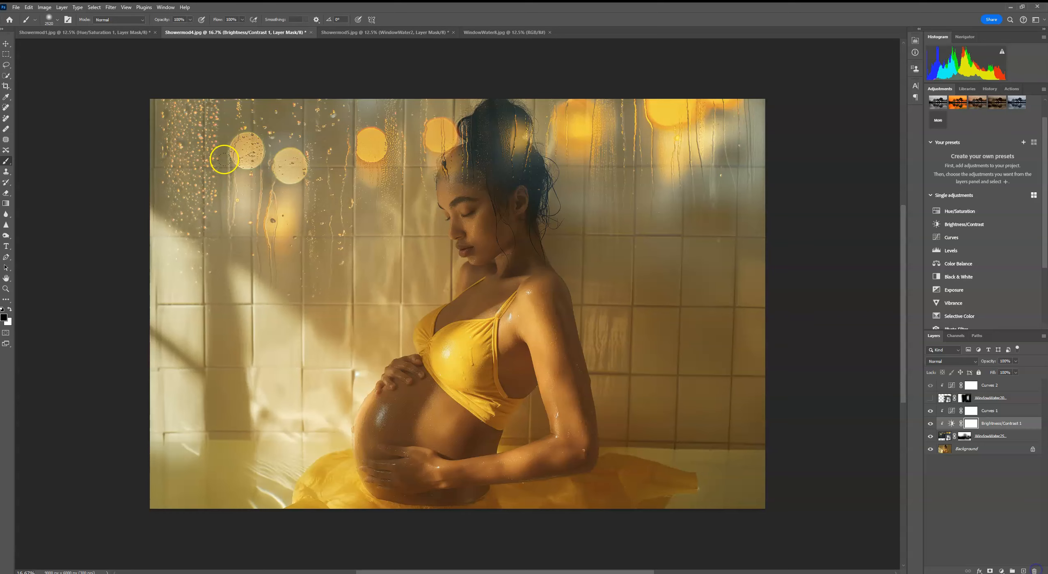
Review the three edited maternity portraits and the source water overlay image, and look through the available single adjustments
{"action": "left_click", "coordinate": [74, 32]}
{"action": "left_click", "coordinate": [201, 36]}
{"action": "left_click", "coordinate": [373, 34]}
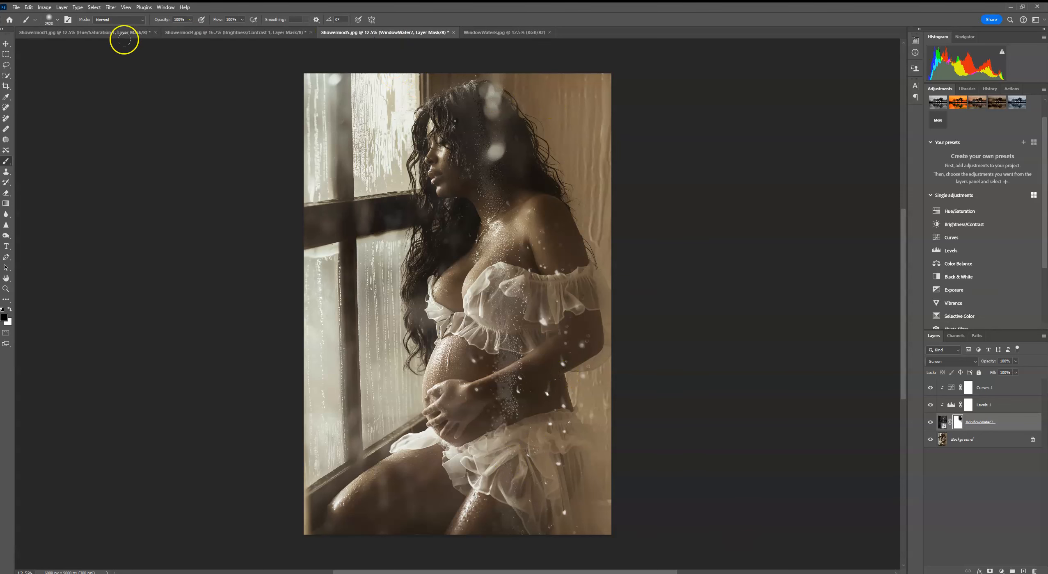
{"action": "left_click", "coordinate": [225, 36]}
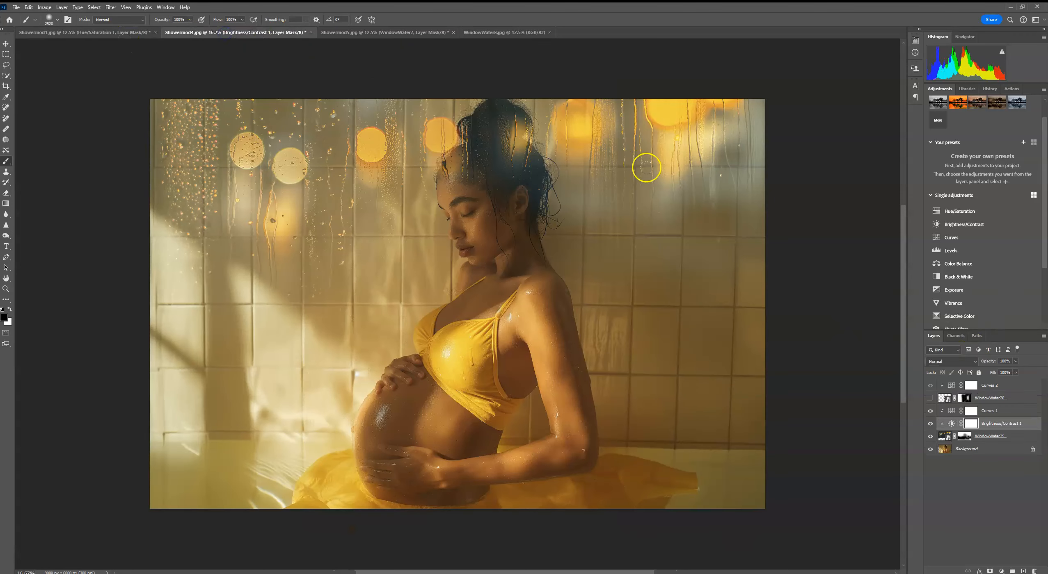
{"action": "left_click_drag", "start_coordinate": [1045, 197], "coordinate": [1045, 231]}
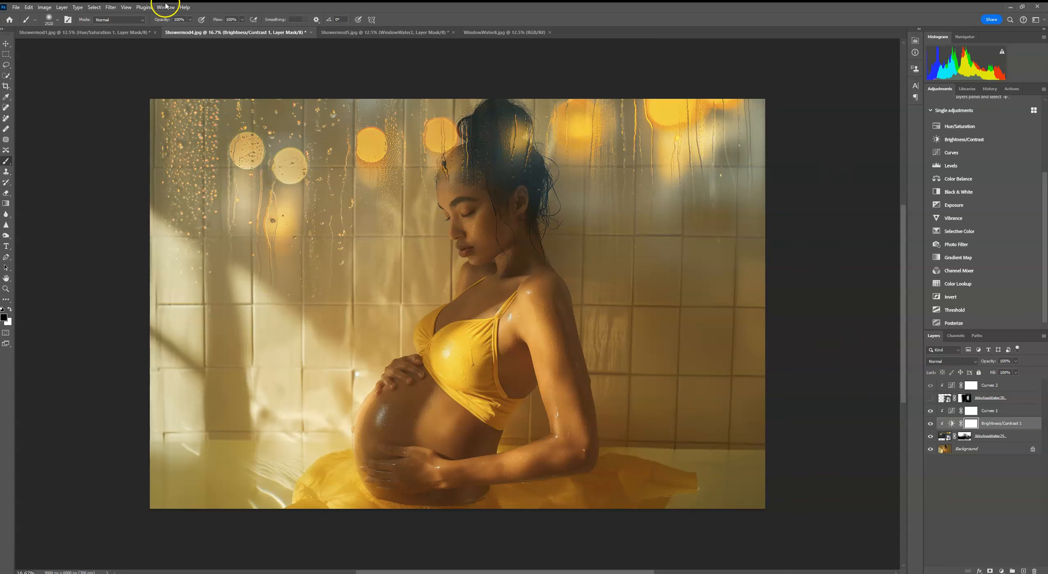
{"action": "left_click", "coordinate": [119, 33]}
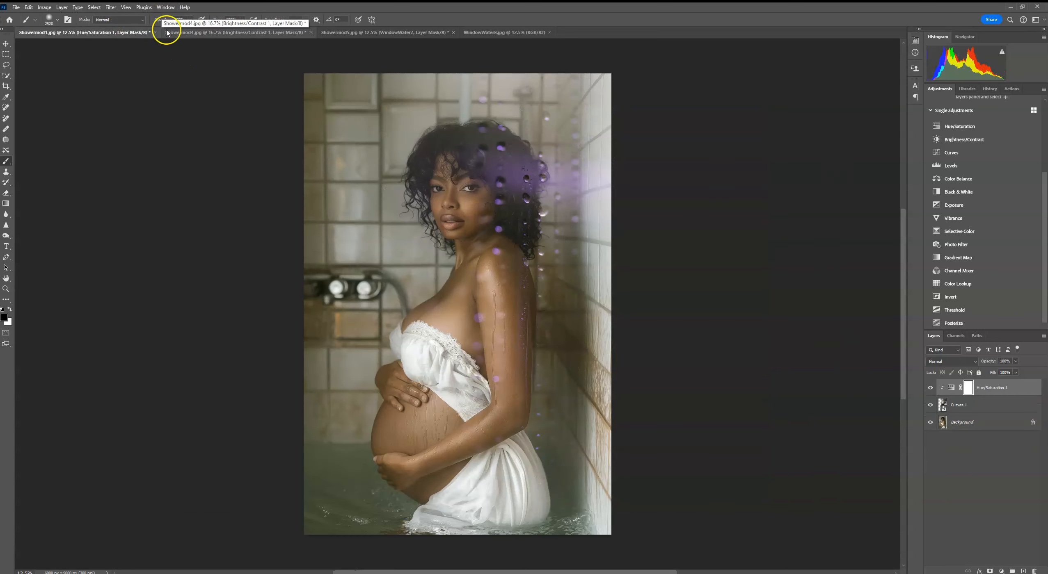
{"action": "left_click", "coordinate": [232, 33]}
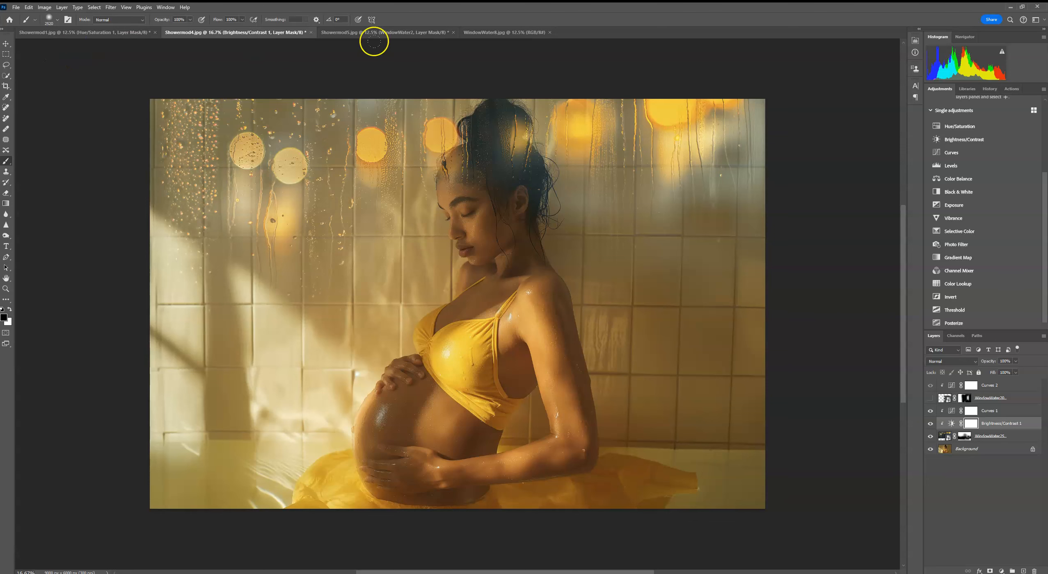
{"action": "left_click", "coordinate": [389, 33]}
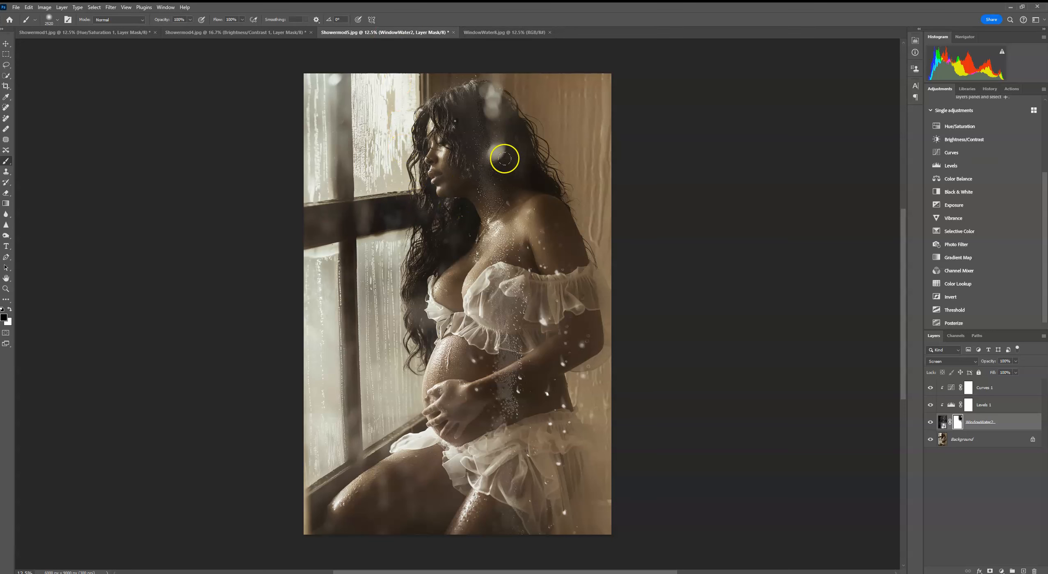
{"action": "left_click", "coordinate": [504, 33]}
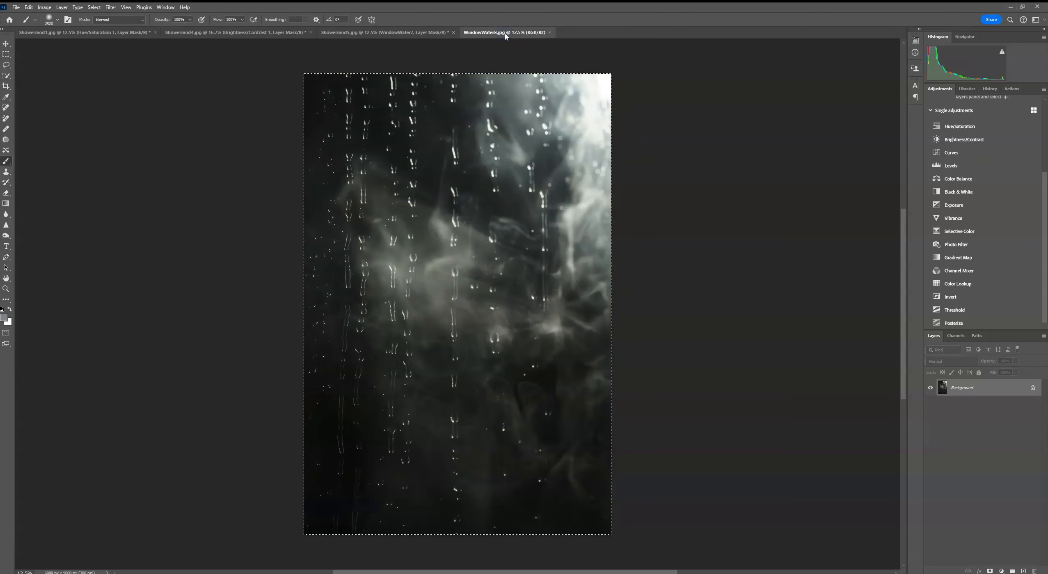
{"action": "left_click", "coordinate": [101, 35]}
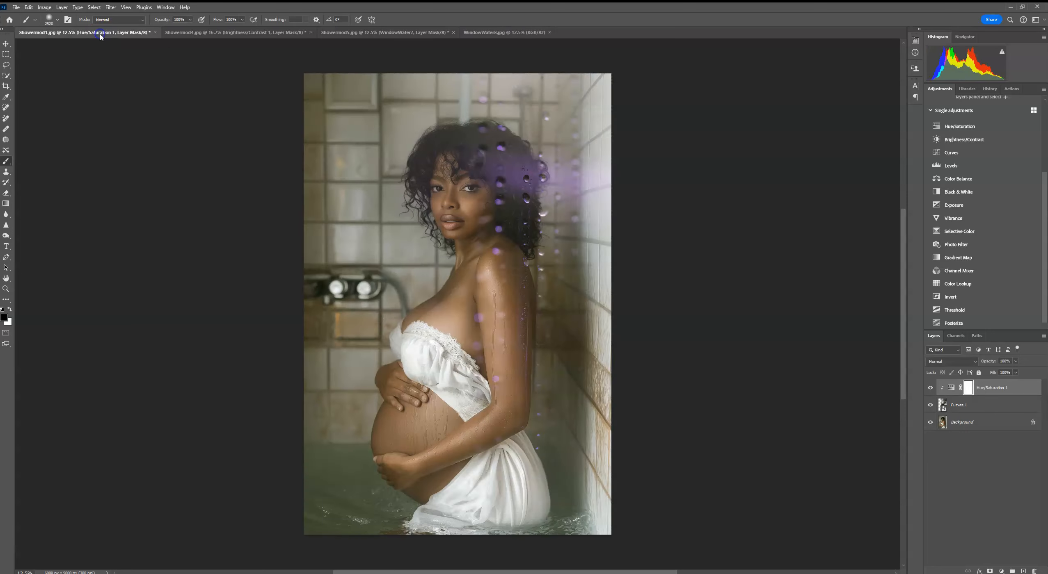